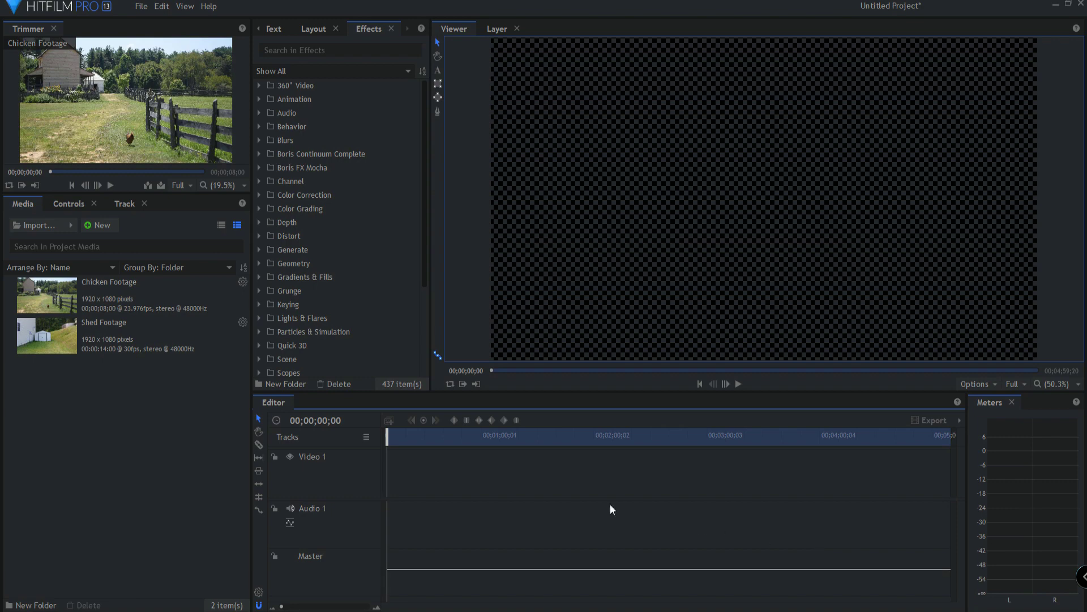
Preview Shed Footage, then Chicken Footage, then Shed Footage again in the Trimmer
{"action": "left_click", "coordinate": [97, 338]}
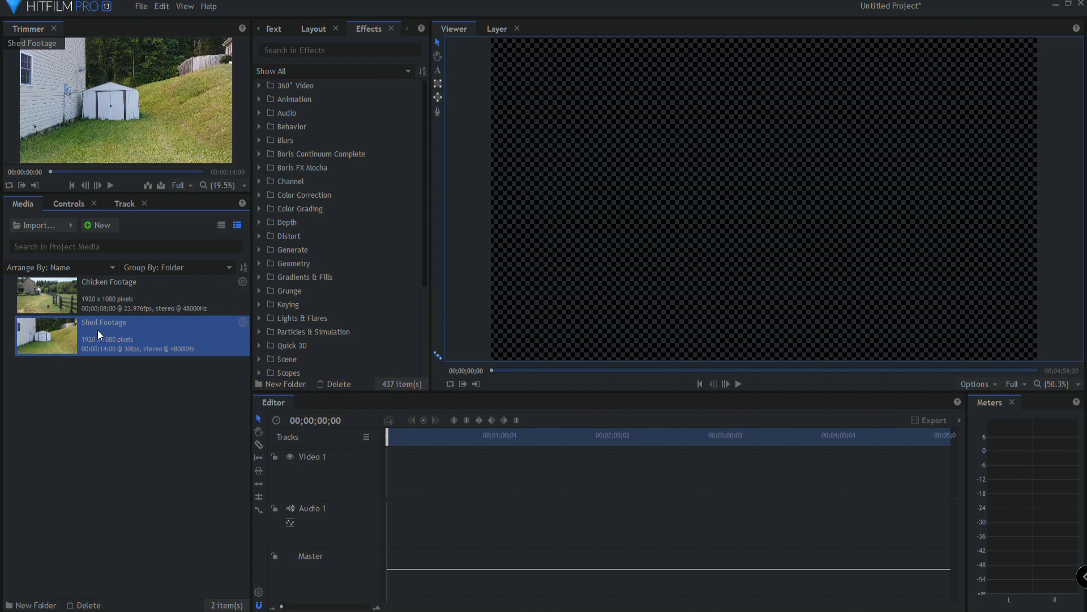
{"action": "left_click", "coordinate": [102, 290]}
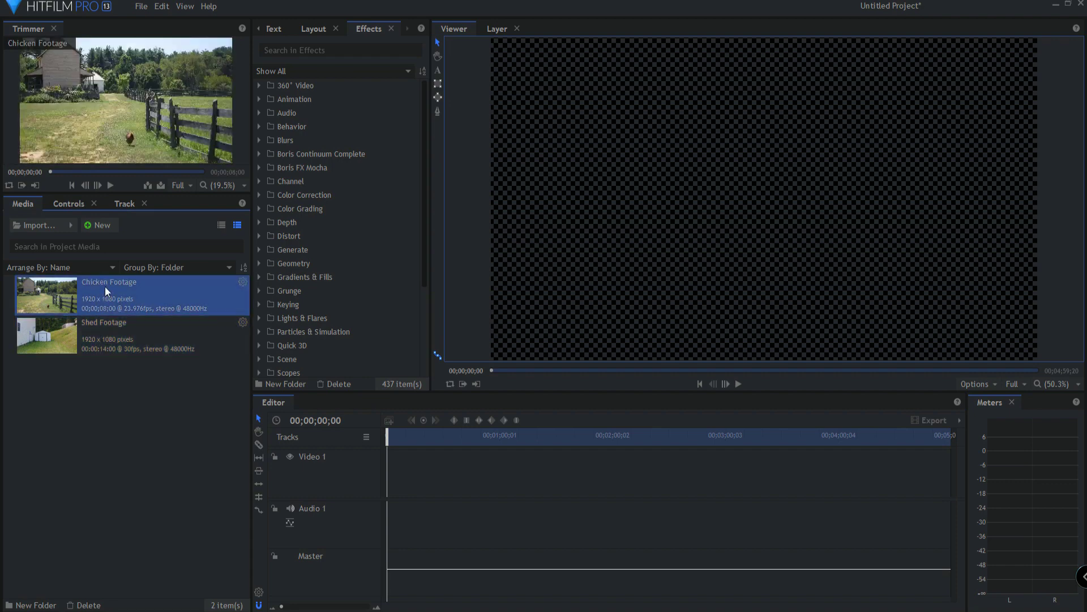
{"action": "mouse_move", "coordinate": [106, 96]}
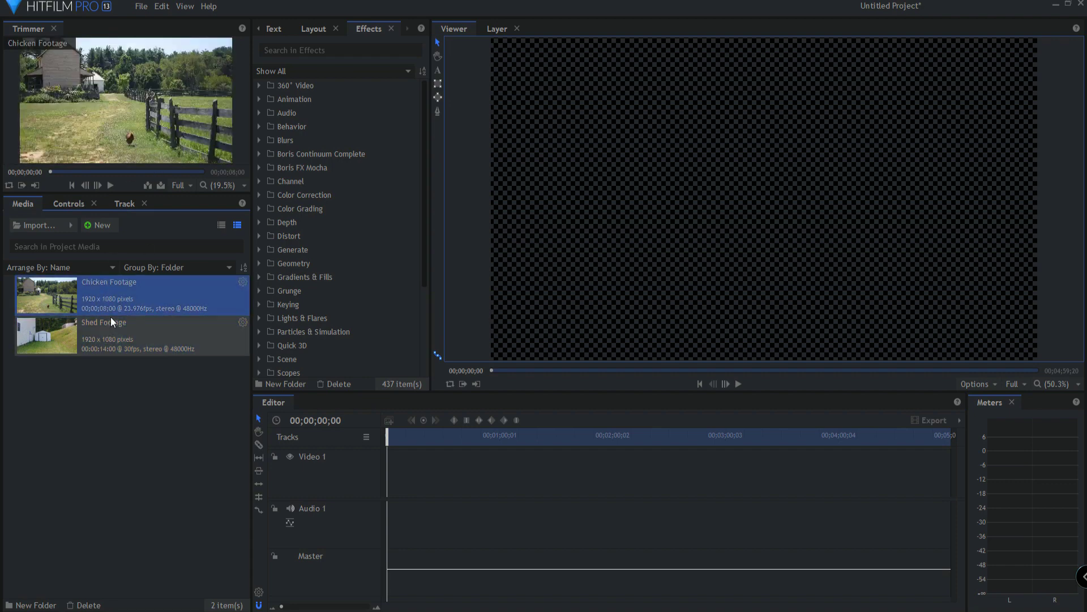
{"action": "left_click", "coordinate": [111, 333]}
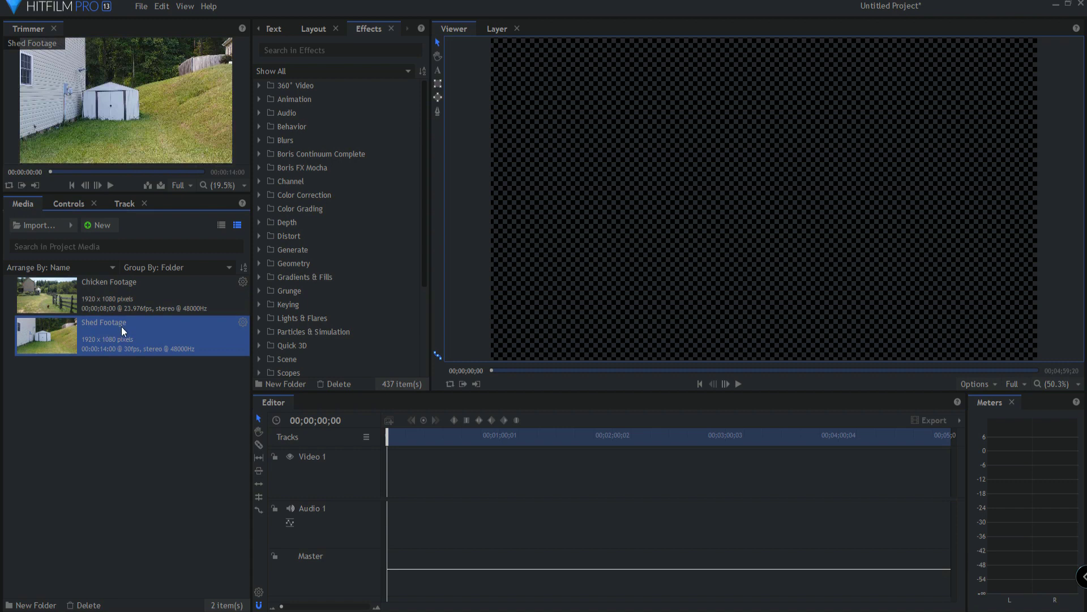
{"action": "right_click", "coordinate": [123, 331]}
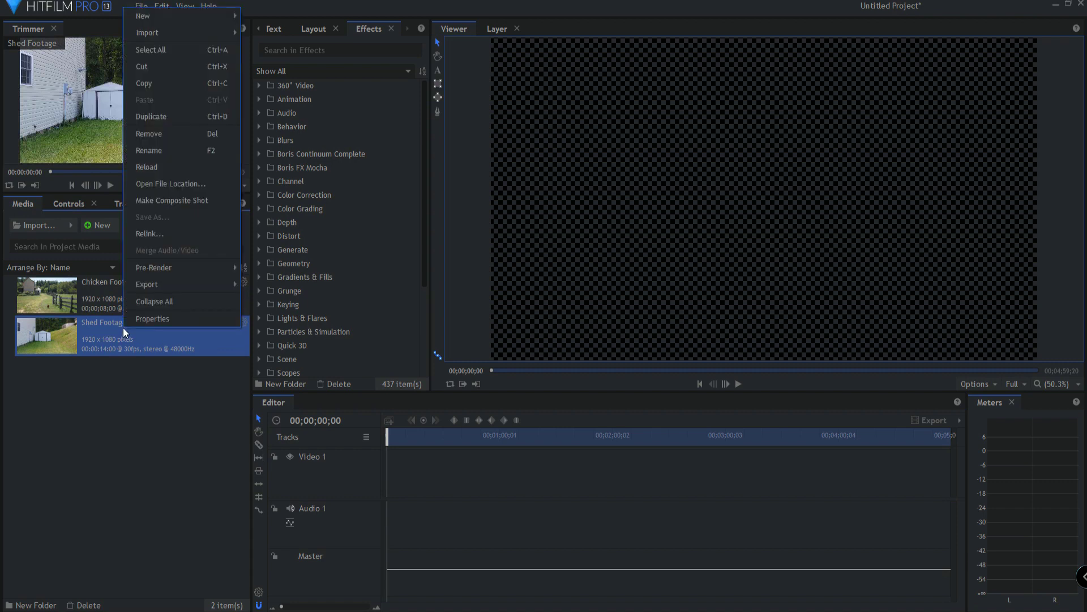
Make a 24 fps composite shot from Shed Footage and scrub to a later frame
{"action": "left_click", "coordinate": [156, 202]}
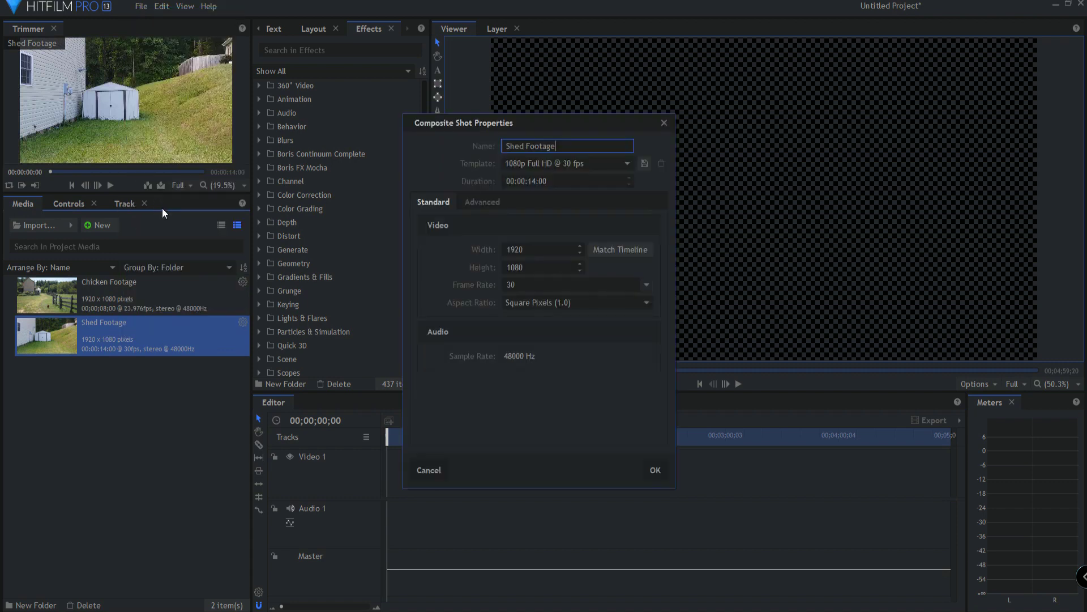
{"action": "double_click", "coordinate": [525, 284]}
{"action": "type", "text": "24"}
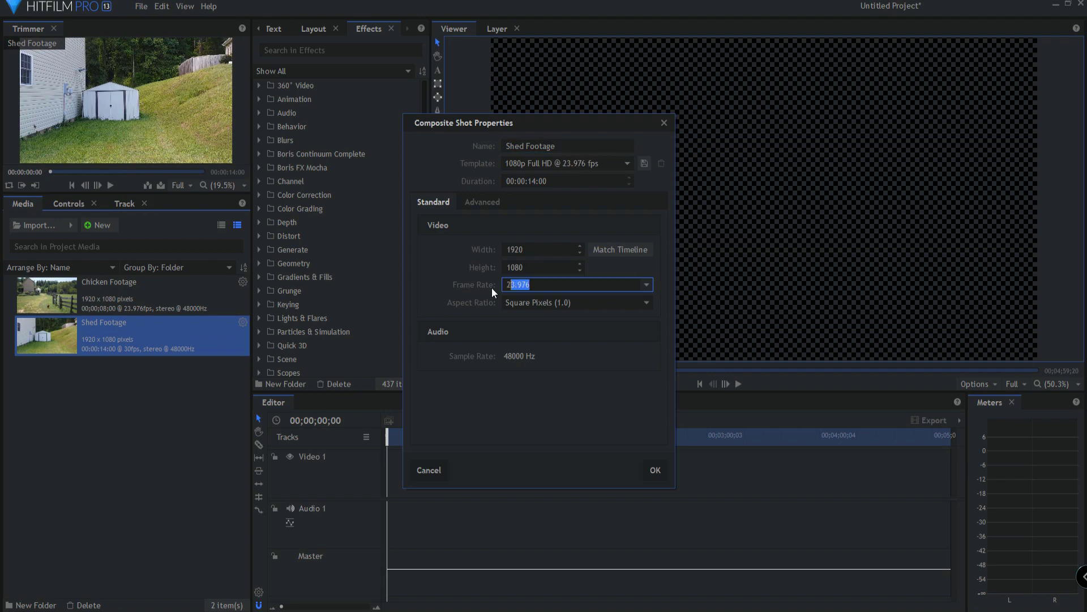
{"action": "left_click", "coordinate": [656, 470]}
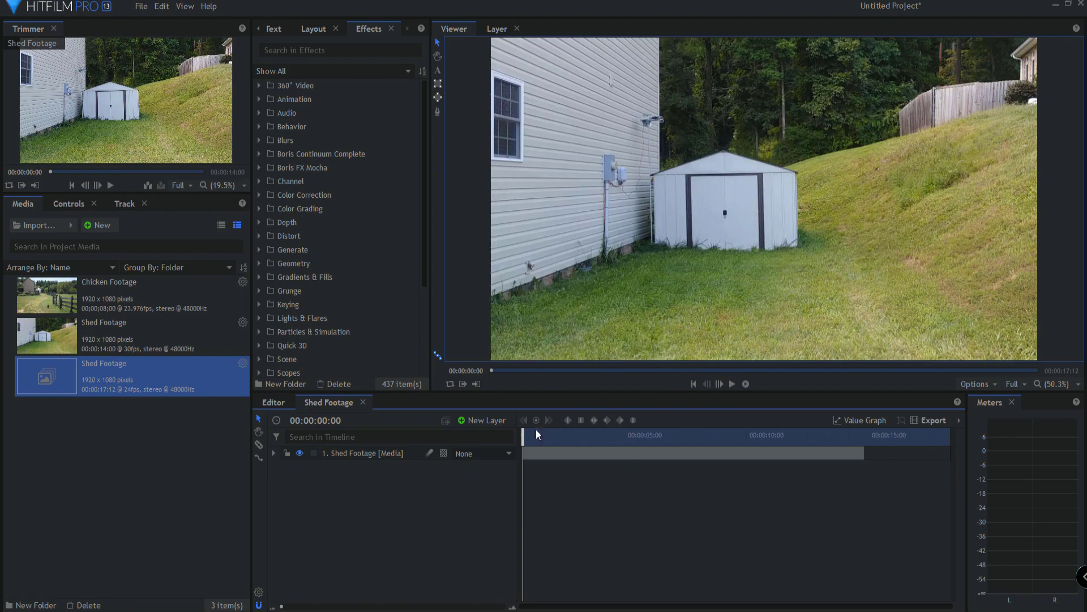
{"action": "mouse_move", "coordinate": [519, 439]}
{"action": "left_mouse_down"}
{"action": "mouse_move", "coordinate": [863, 444]}
{"action": "mouse_move", "coordinate": [523, 432]}
{"action": "left_mouse_up"}
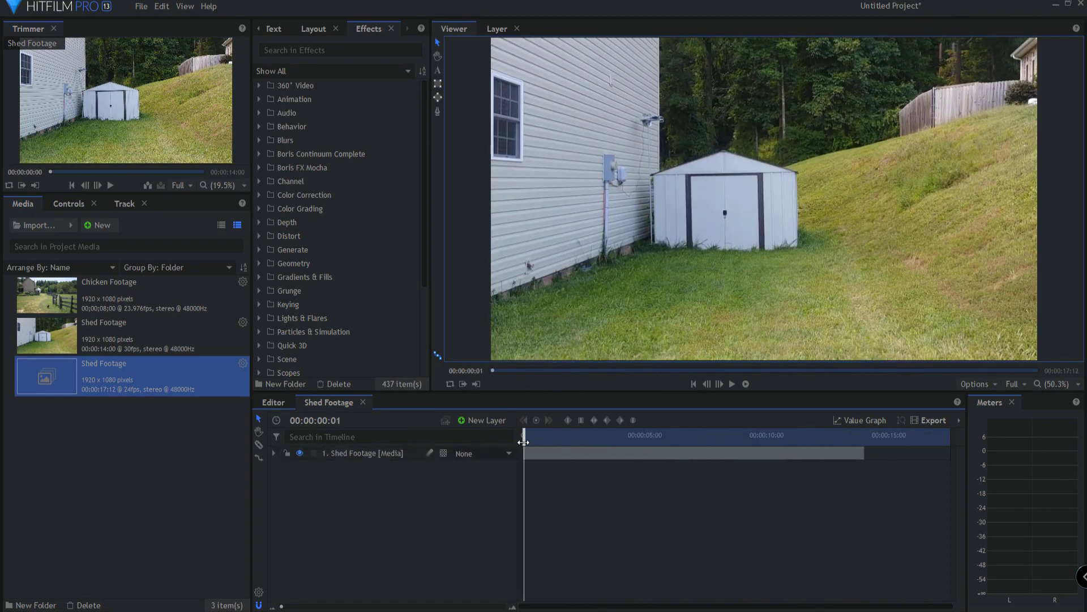
From the first frame, apply The Foundry's Camera Tracker to the Shed Footage layer
{"action": "left_click_drag", "start_coordinate": [526, 438], "coordinate": [504, 440]}
{"action": "left_click", "coordinate": [312, 51]}
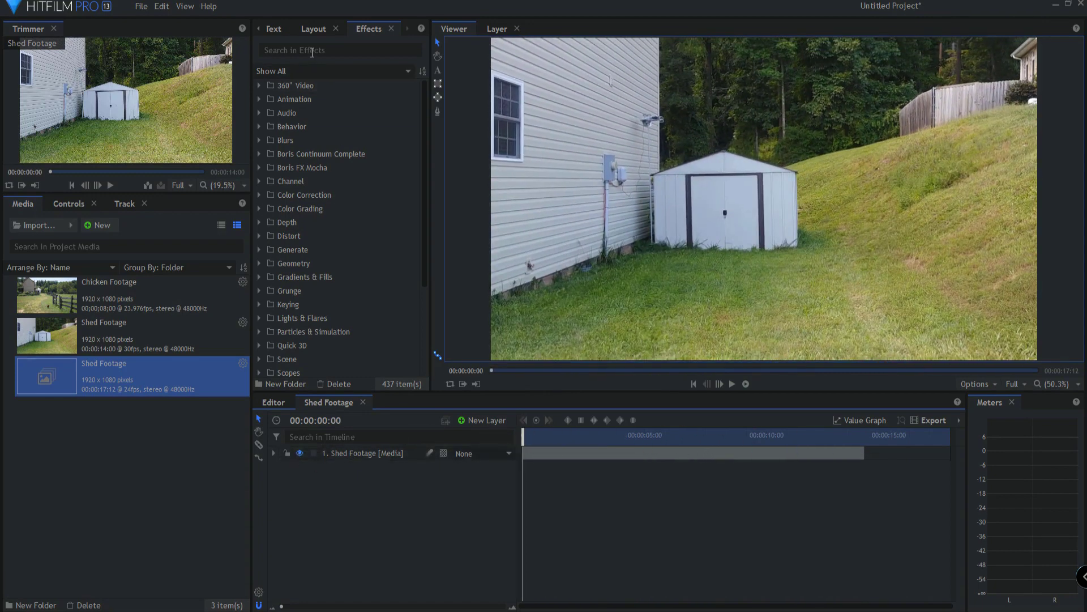
{"action": "scroll", "coordinate": [298, 216], "scroll_direction": "down", "scroll_amount": 3}
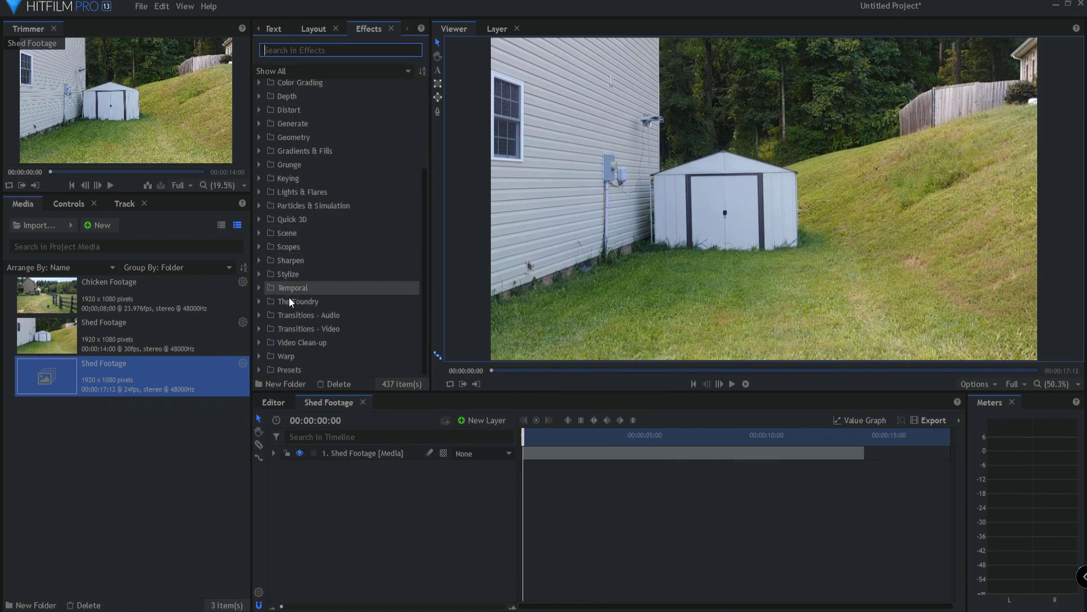
{"action": "left_click", "coordinate": [259, 301]}
{"action": "left_click_drag", "start_coordinate": [314, 314], "coordinate": [362, 455]}
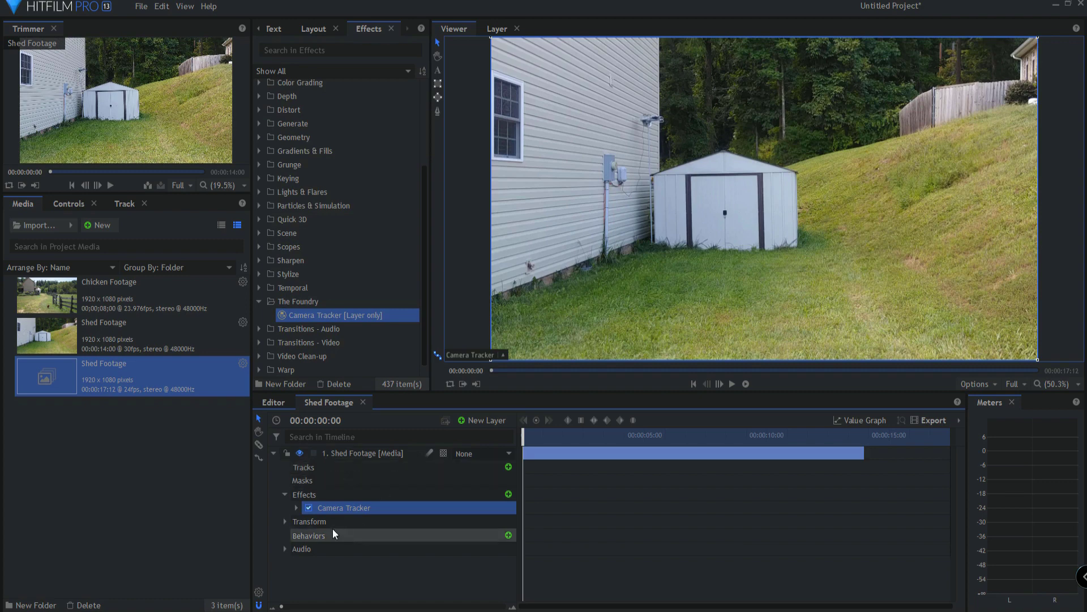
Track features across the shed footage and solve the camera in Camera Tracker
{"action": "left_click", "coordinate": [299, 508]}
{"action": "scroll", "coordinate": [304, 506], "scroll_direction": "down", "scroll_amount": 5}
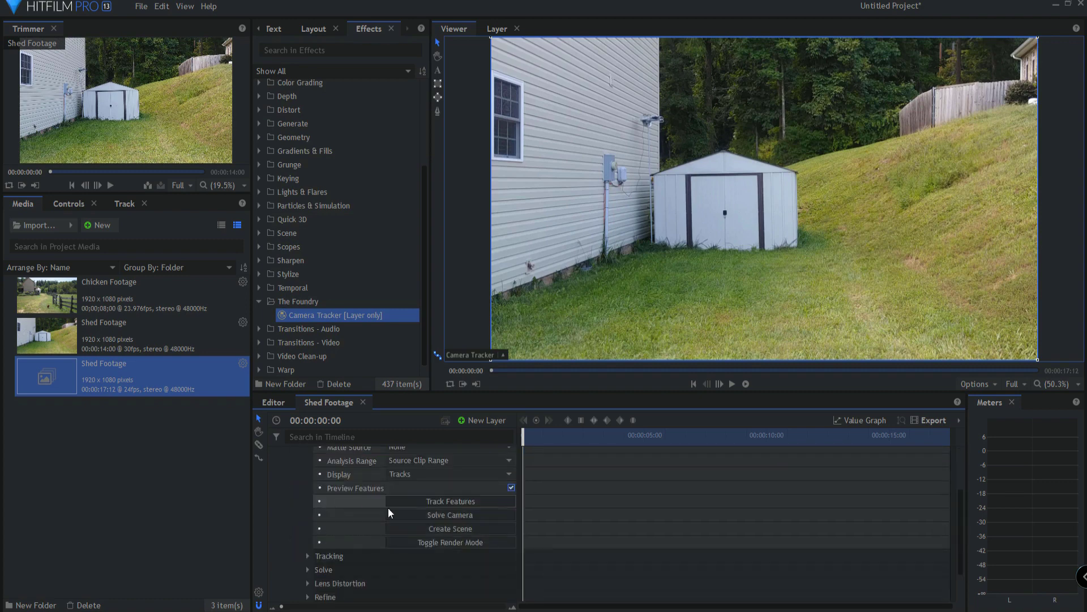
{"action": "left_click", "coordinate": [450, 501]}
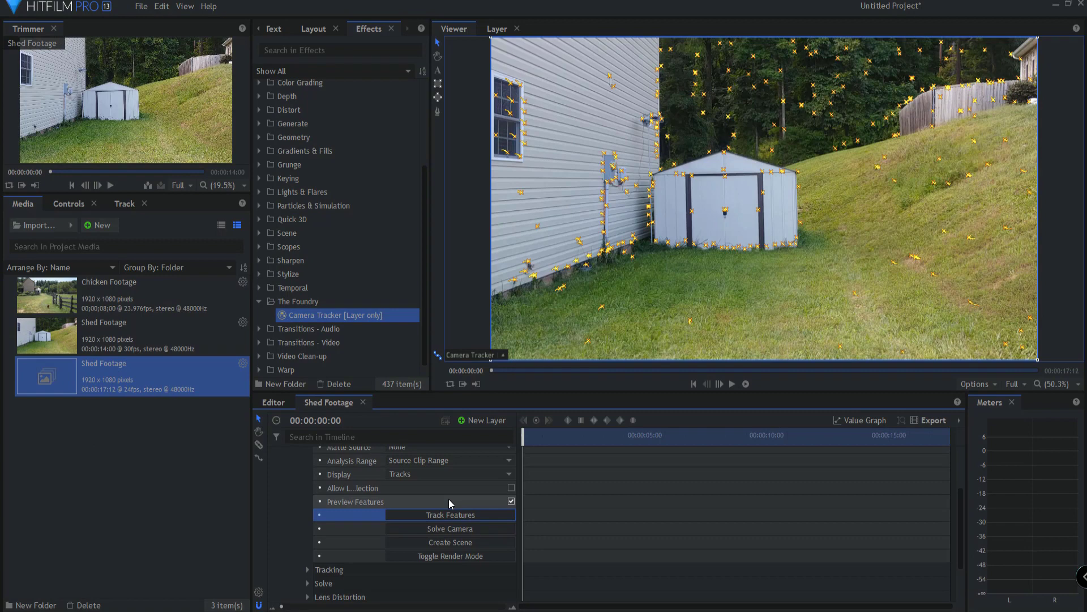
{"action": "left_click", "coordinate": [450, 528]}
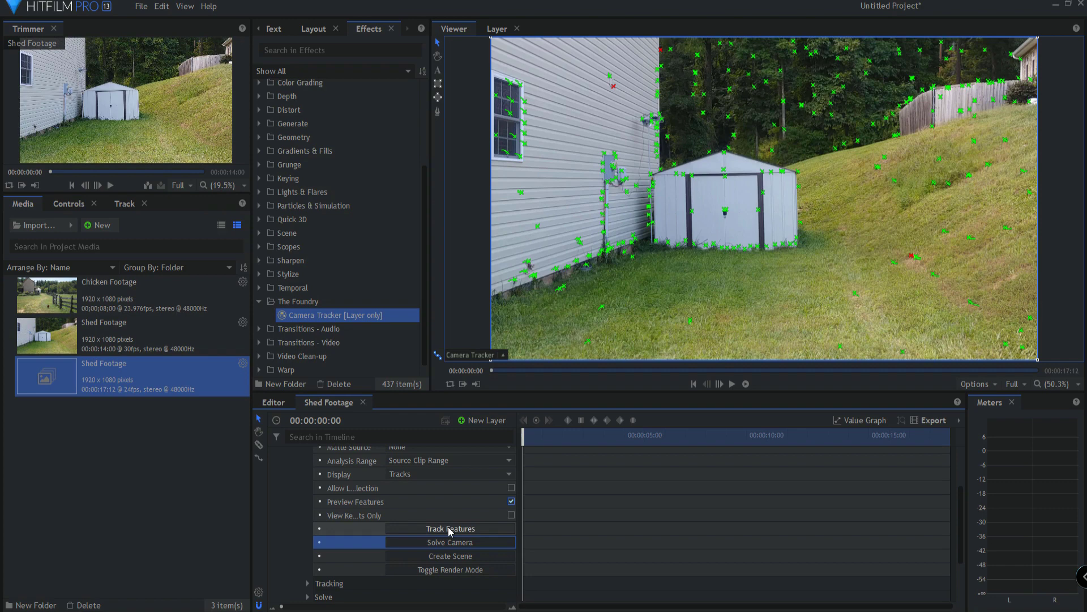
Create the 3D scene from the solved camera, adding camera and point layers
{"action": "left_click", "coordinate": [453, 555]}
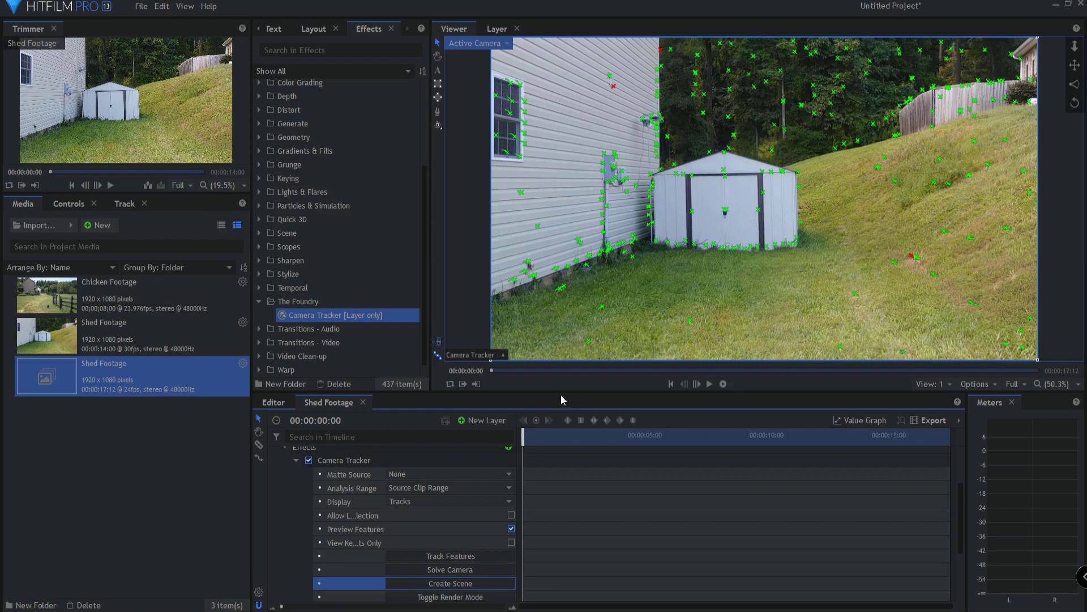
{"action": "left_click_drag", "start_coordinate": [560, 392], "coordinate": [560, 340]}
{"action": "scroll", "coordinate": [381, 446], "scroll_direction": "up", "scroll_amount": 3}
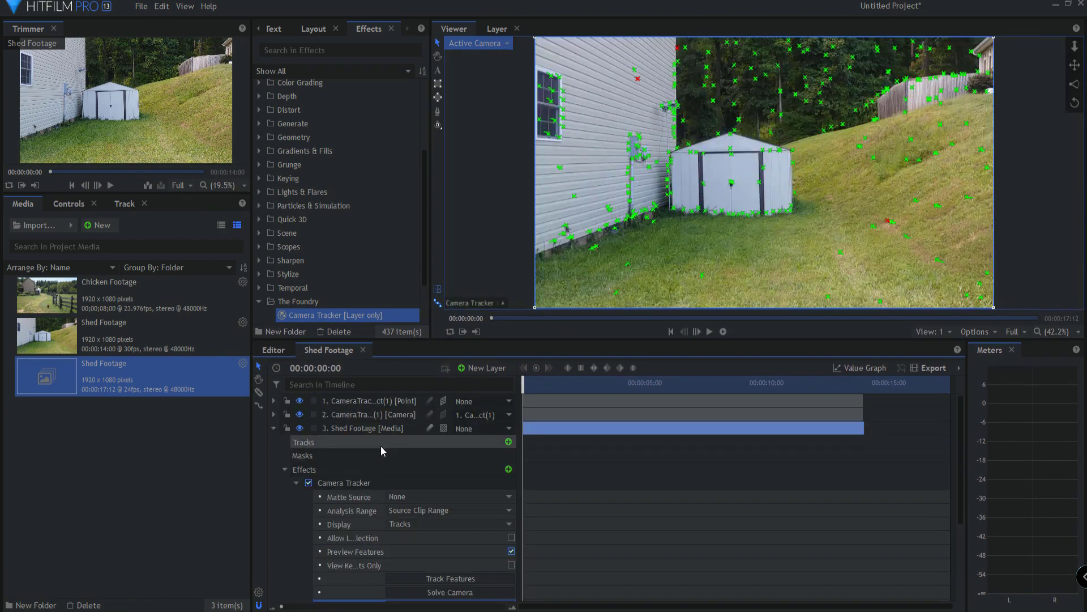
{"action": "left_click", "coordinate": [359, 414]}
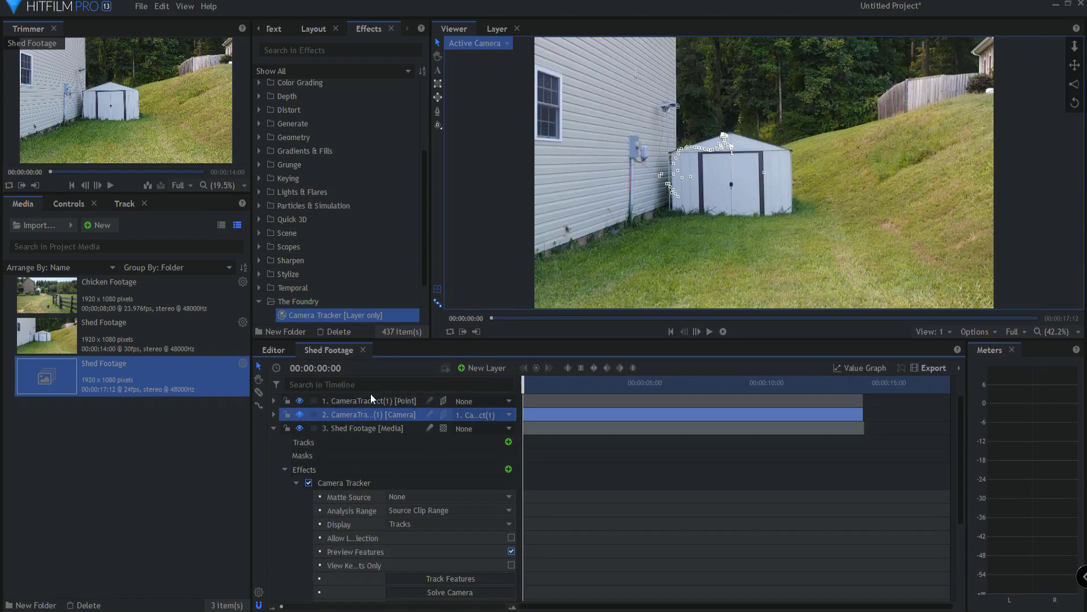
{"action": "left_click", "coordinate": [362, 400]}
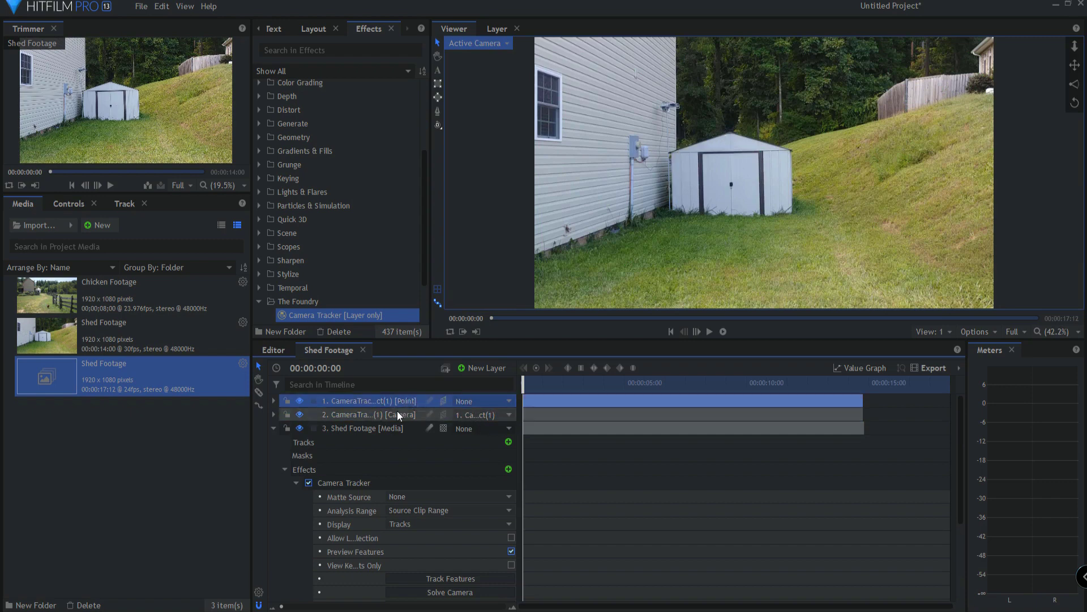
{"action": "left_click", "coordinate": [376, 415]}
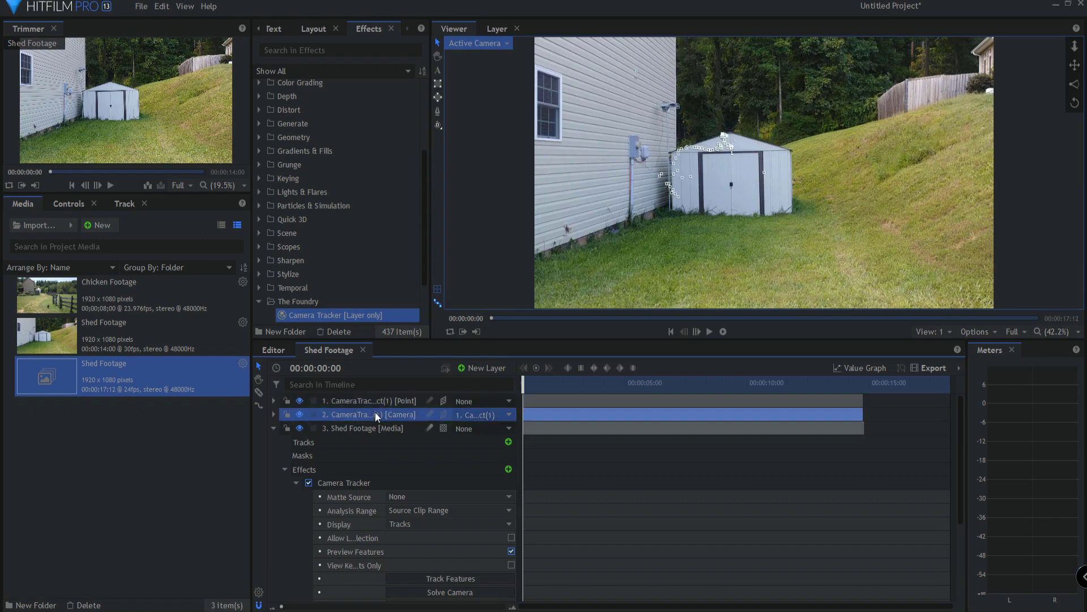
Inspect the tracked camera layer's Transform values
{"action": "left_click", "coordinate": [274, 428]}
{"action": "left_click", "coordinate": [274, 414]}
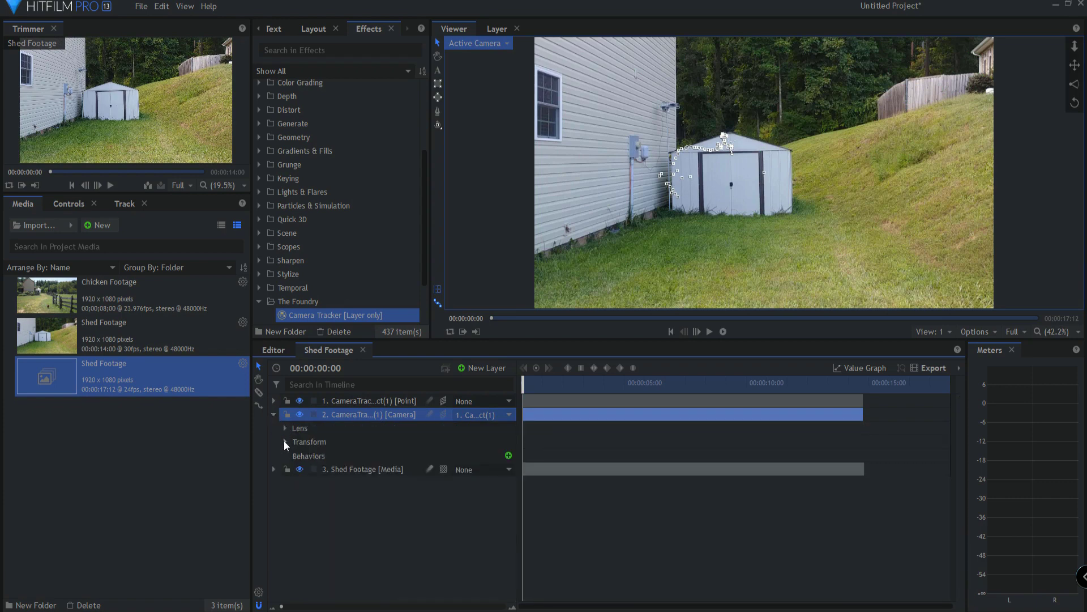
{"action": "left_click", "coordinate": [285, 442]}
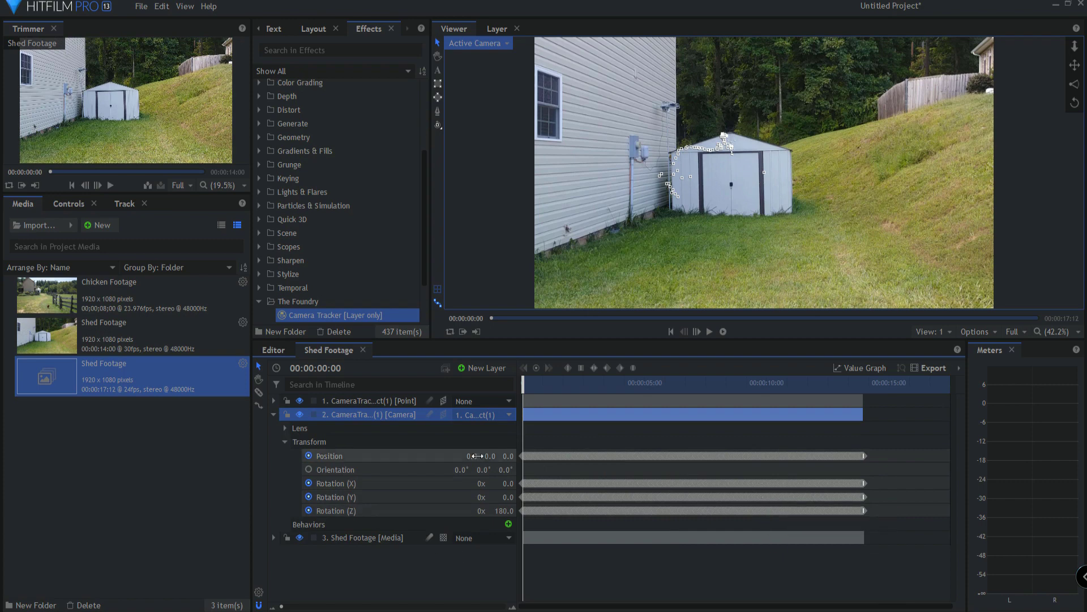
{"action": "left_click", "coordinate": [273, 415]}
Inspect the tracked point layer's Transform values, then reselect the Shed Footage layer
{"action": "left_click", "coordinate": [286, 402]}
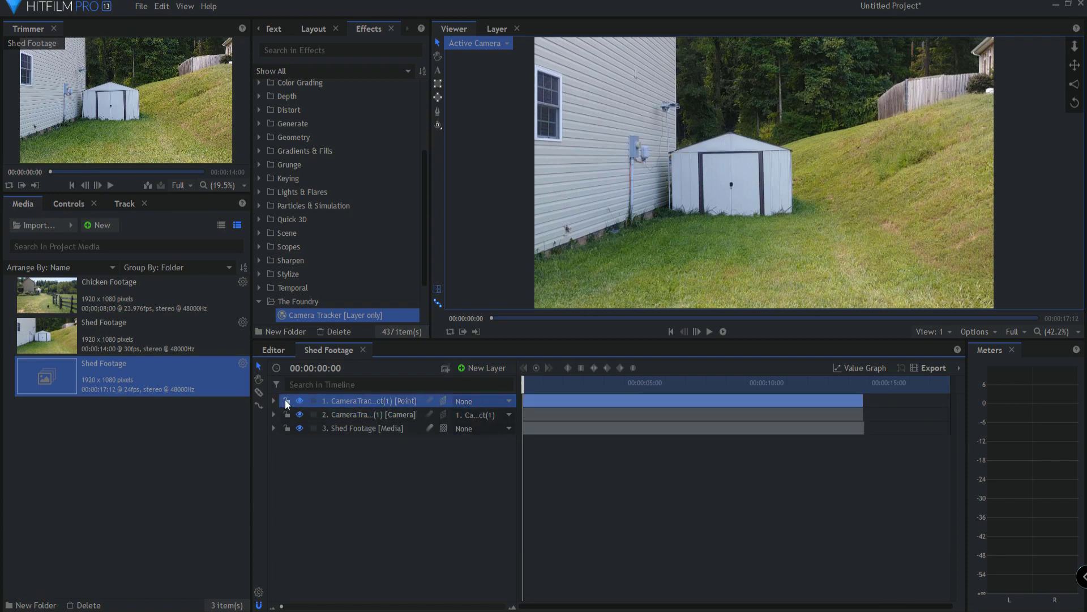
{"action": "left_click", "coordinate": [273, 400]}
{"action": "left_click", "coordinate": [285, 415]}
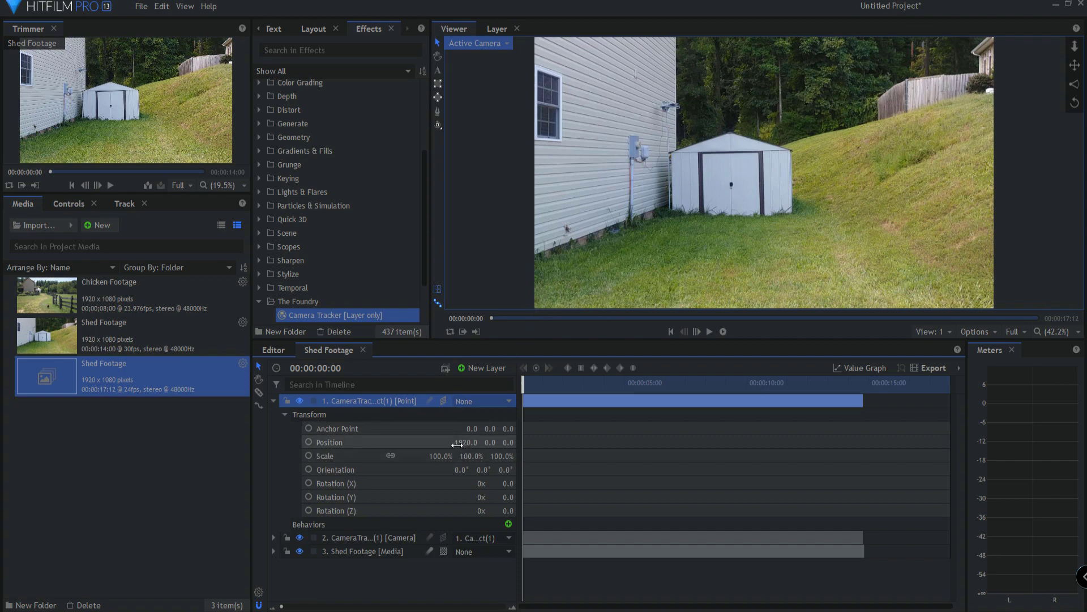
{"action": "left_click", "coordinate": [274, 401]}
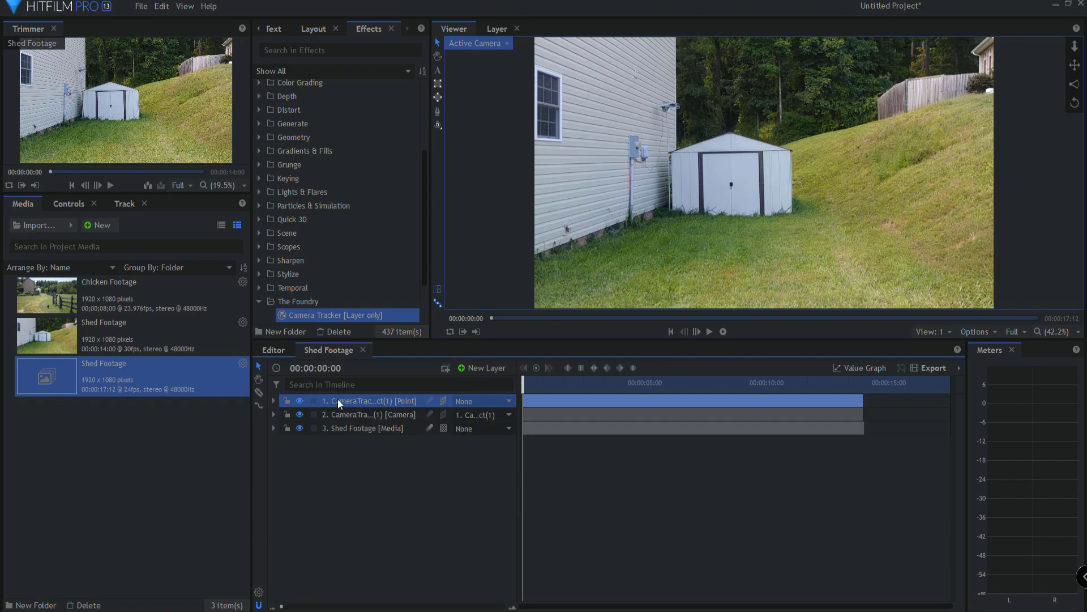
{"action": "left_click", "coordinate": [361, 427]}
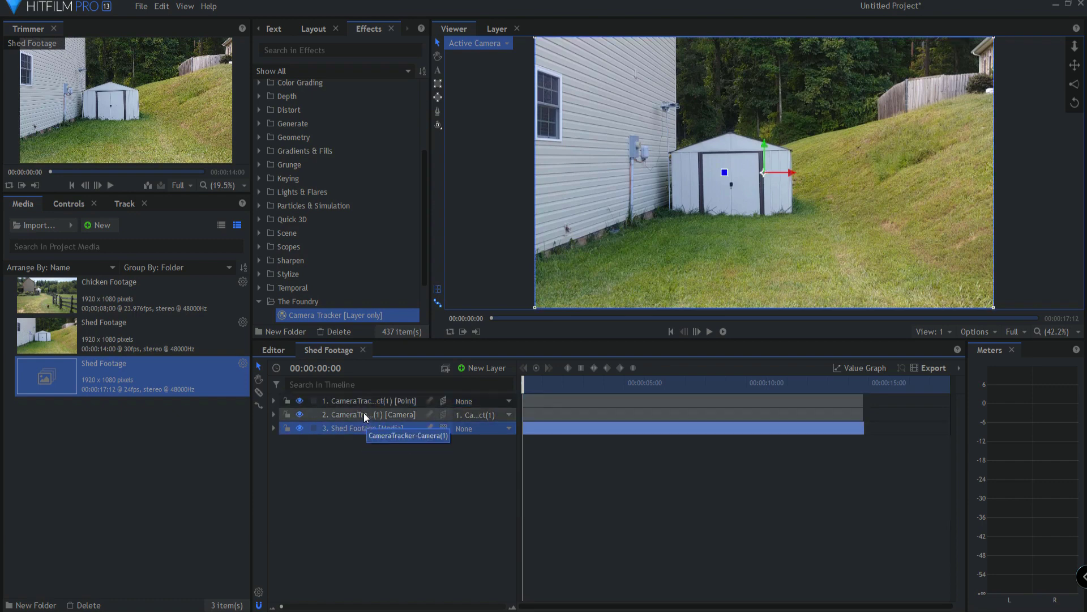
{"action": "left_click", "coordinate": [363, 414]}
{"action": "left_click", "coordinate": [351, 429]}
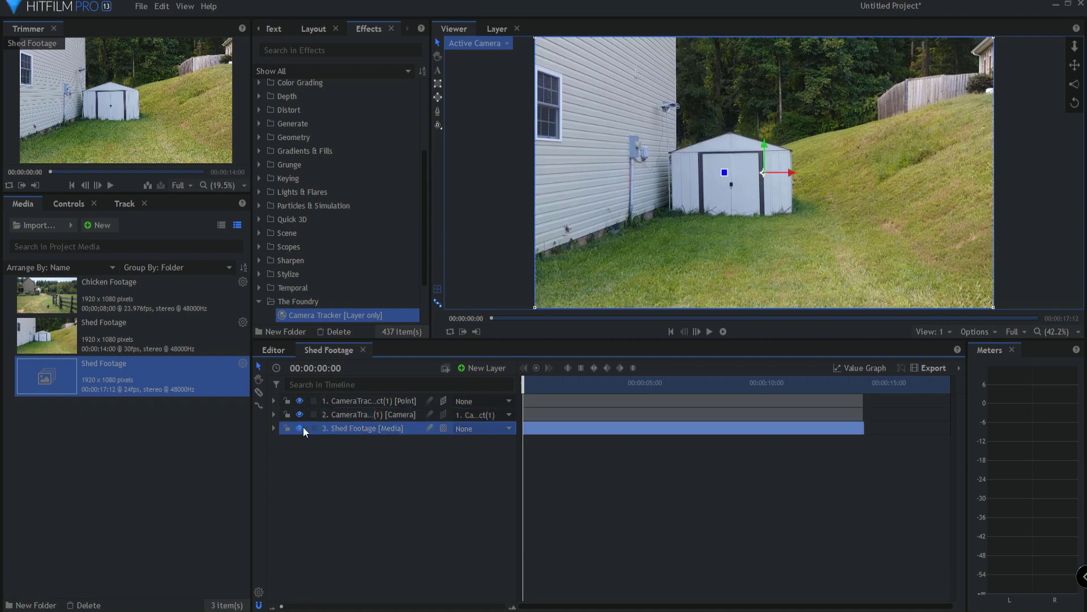
Show the Camera Tracker's tracked points on Shed Footage and scrub forward to review them
{"action": "left_click", "coordinate": [273, 428]}
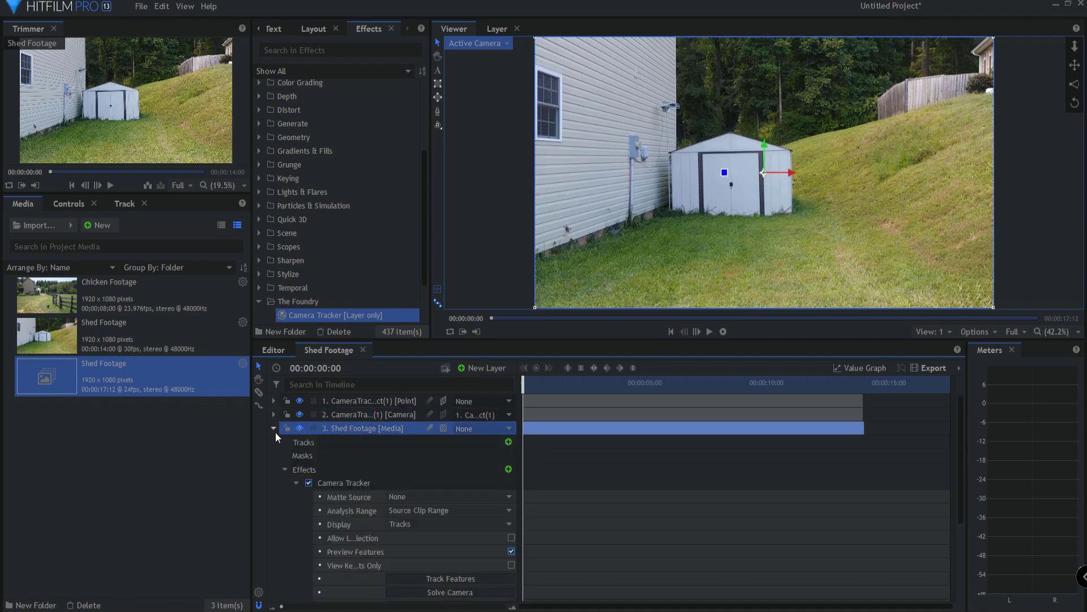
{"action": "left_click", "coordinate": [352, 481]}
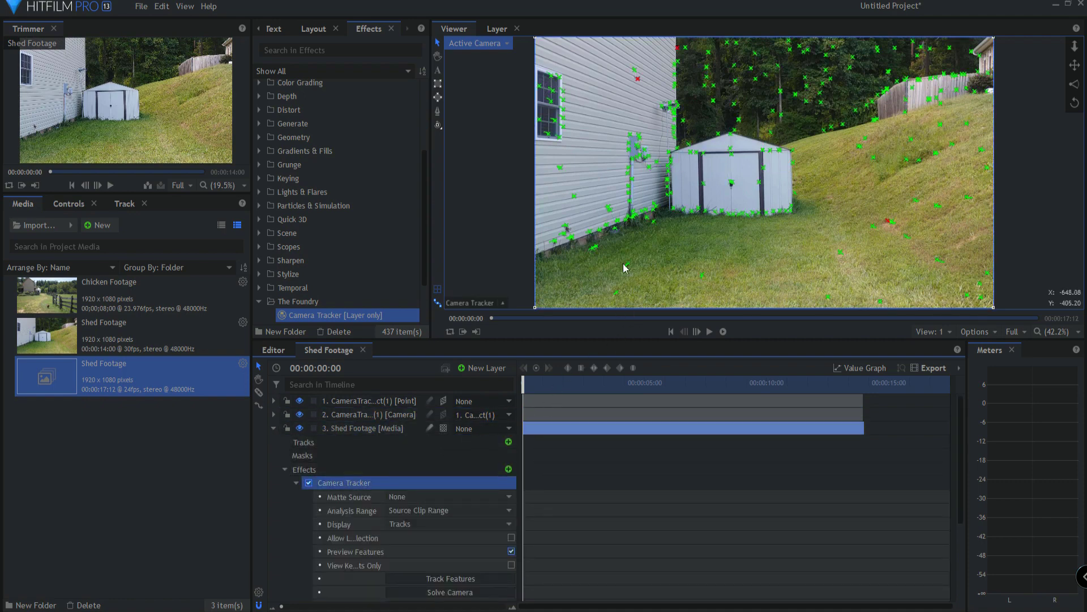
{"action": "mouse_move", "coordinate": [678, 283]}
{"action": "left_click_drag", "start_coordinate": [526, 382], "coordinate": [560, 383]}
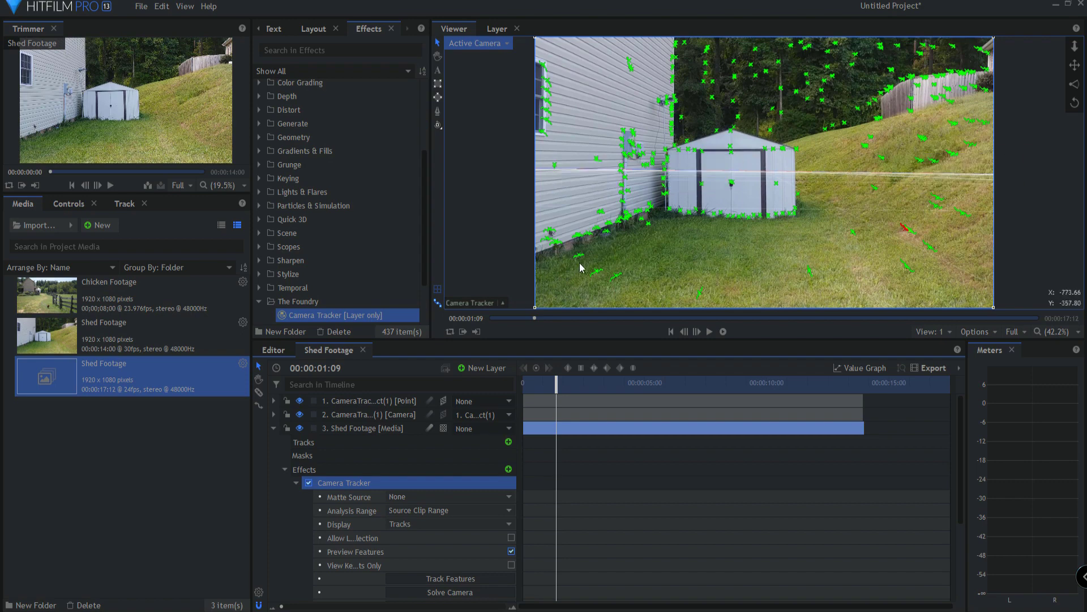
Set the ground plane from feature points selected on the grass, then scrub to check alignment
{"action": "left_click_drag", "start_coordinate": [581, 264], "coordinate": [848, 303]}
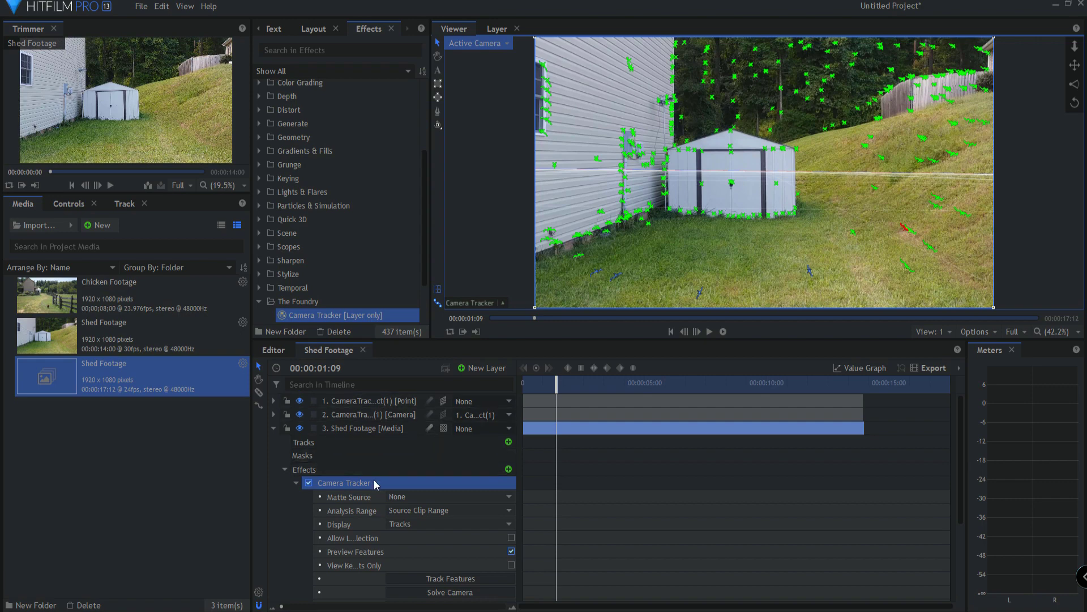
{"action": "left_click", "coordinate": [476, 304]}
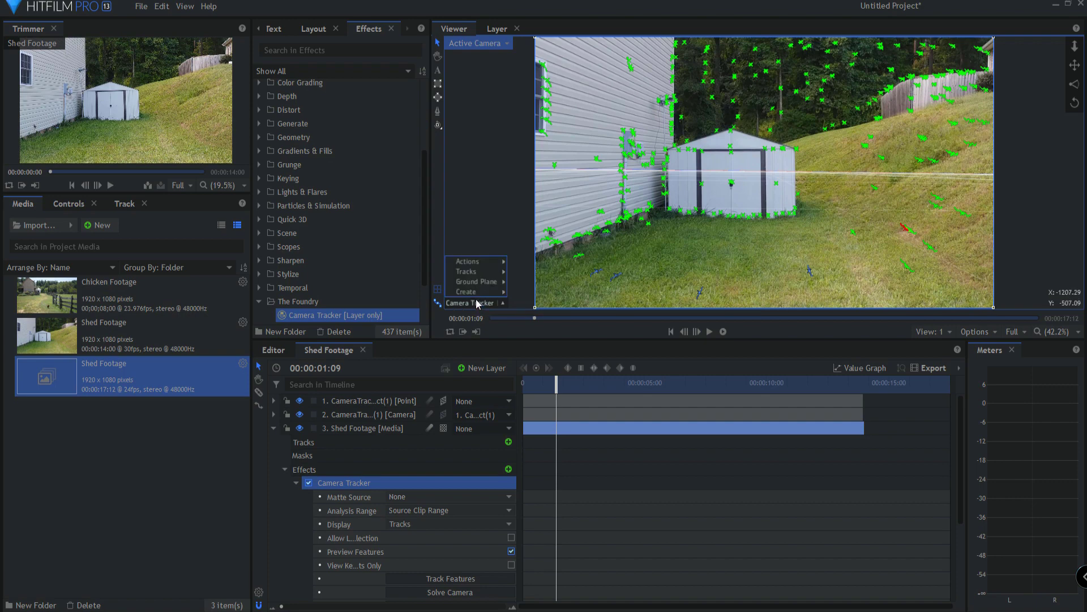
{"action": "mouse_move", "coordinate": [477, 280]}
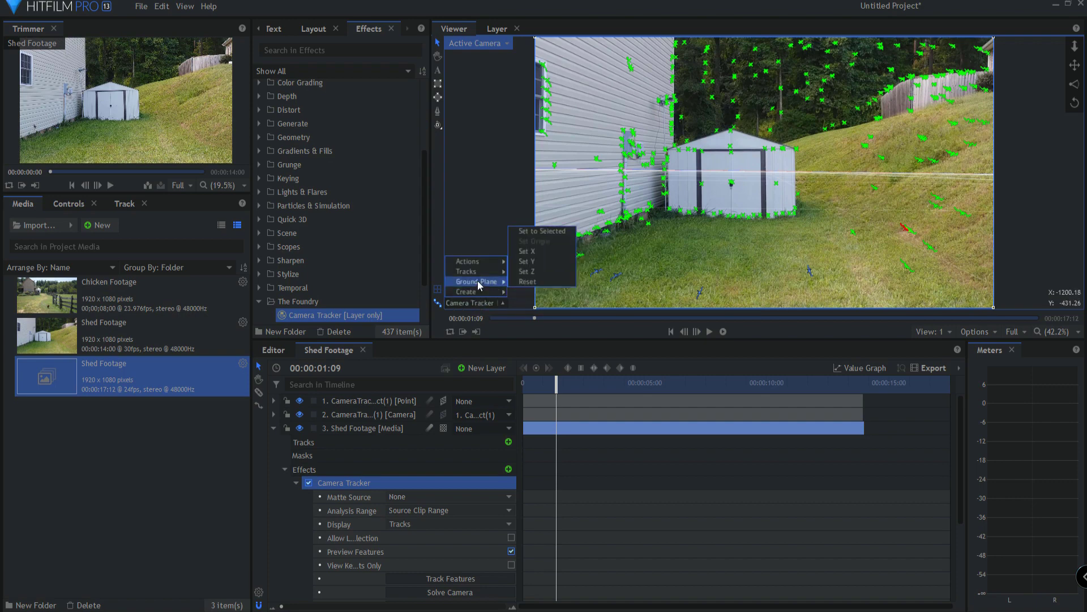
{"action": "left_click", "coordinate": [538, 229]}
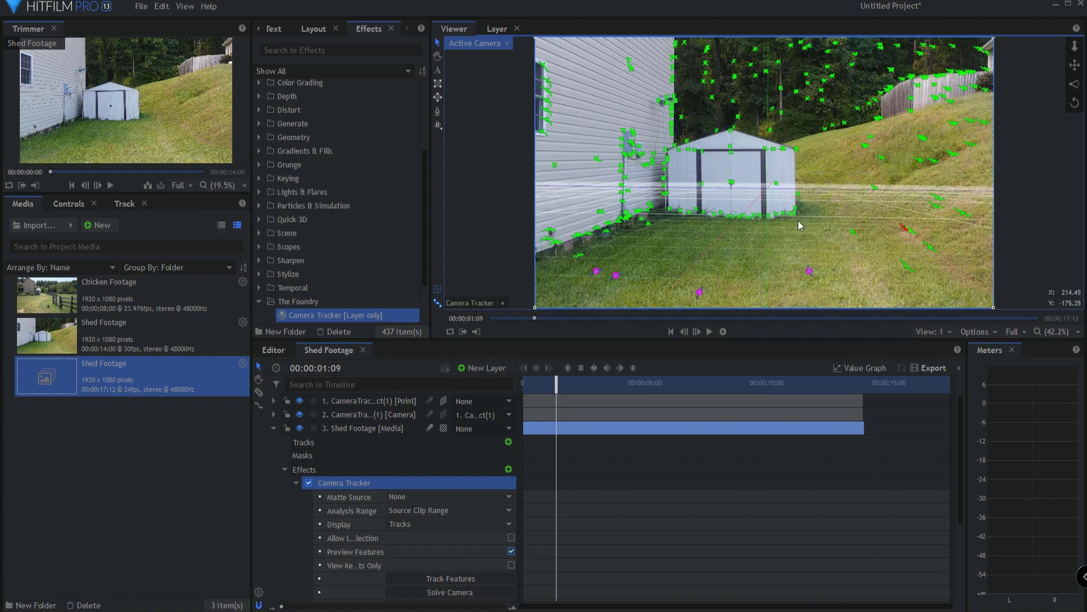
{"action": "left_click_drag", "start_coordinate": [557, 385], "coordinate": [522, 375]}
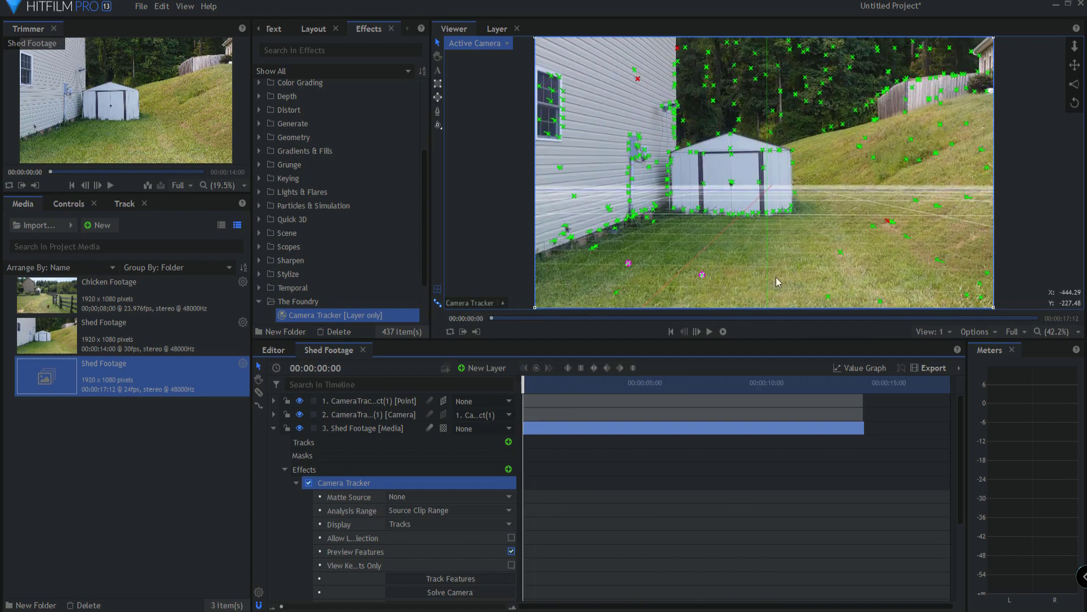
Switch the Viewer to a two-view layout with a Top view and scrub the shot
{"action": "left_click", "coordinate": [929, 332]}
{"action": "left_click", "coordinate": [933, 359]}
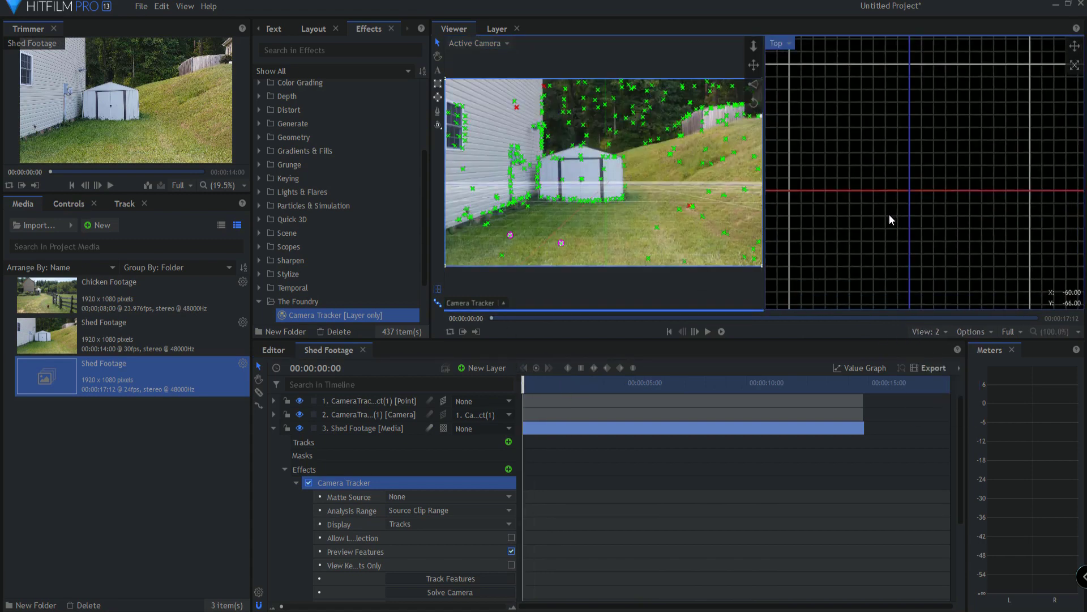
{"action": "left_click_drag", "start_coordinate": [889, 214], "coordinate": [962, 216]}
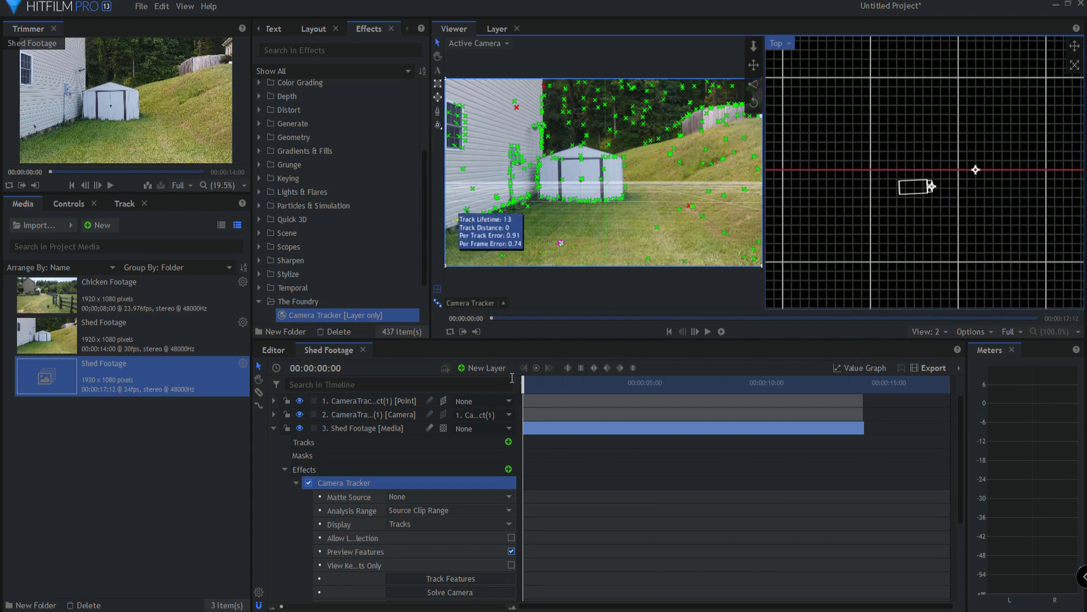
{"action": "left_click_drag", "start_coordinate": [529, 382], "coordinate": [602, 373]}
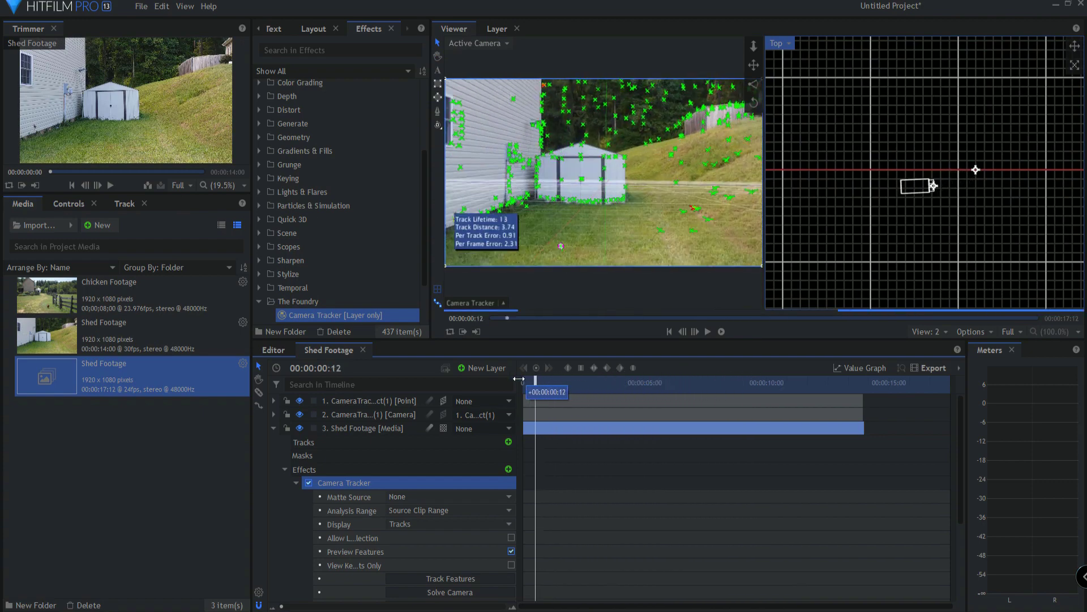
{"action": "mouse_move", "coordinate": [519, 378]}
{"action": "left_mouse_down"}
{"action": "mouse_move", "coordinate": [584, 374]}
{"action": "mouse_move", "coordinate": [520, 376]}
{"action": "left_mouse_up"}
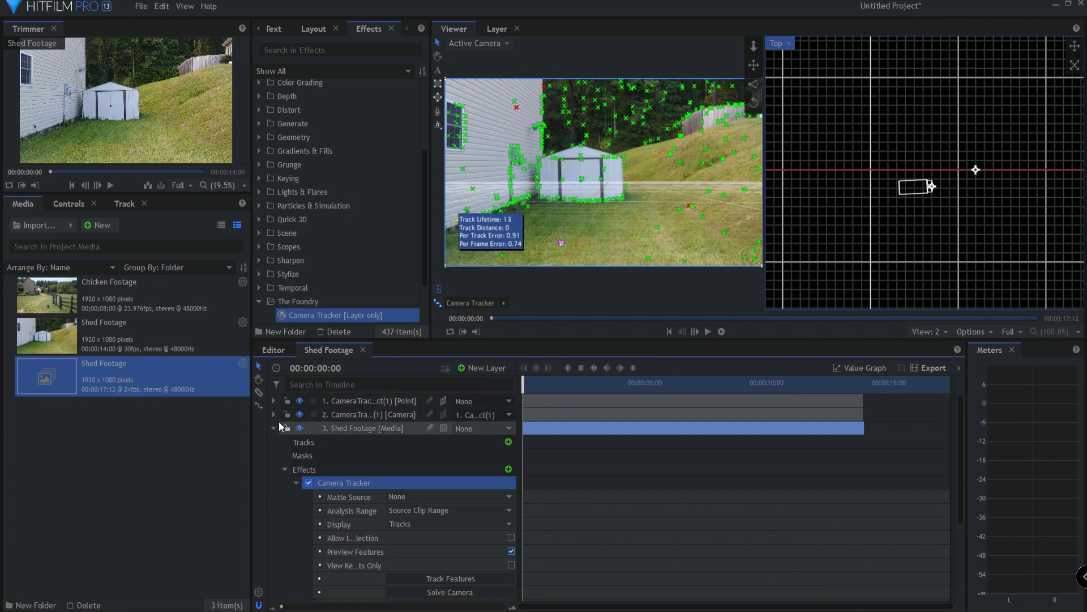
Expand the tracker's null point layer Transform and frame the tracked camera in the Top view
{"action": "left_click", "coordinate": [274, 427]}
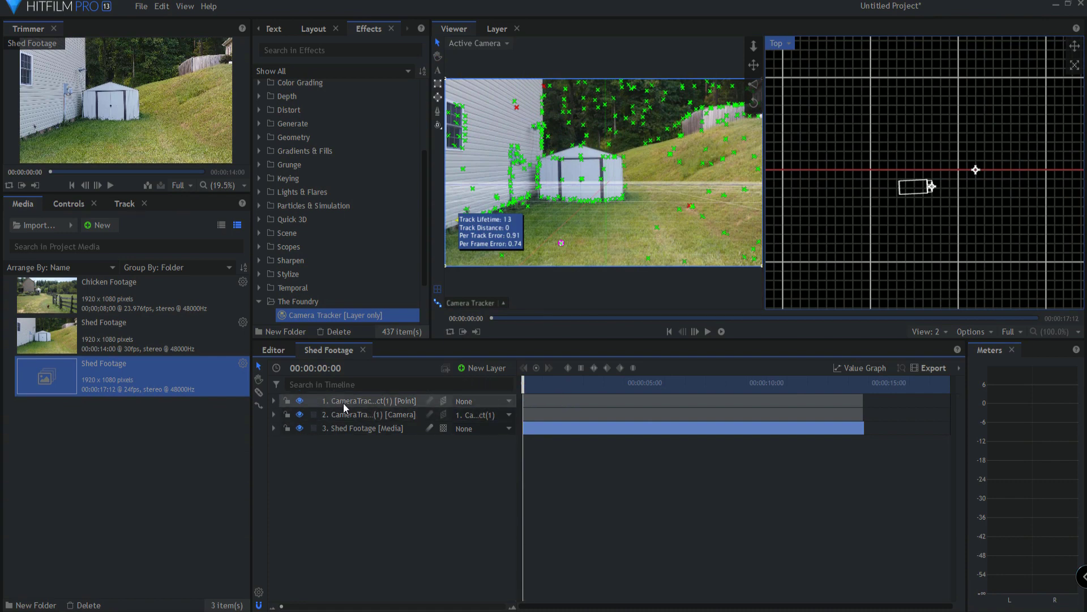
{"action": "left_click", "coordinate": [349, 401]}
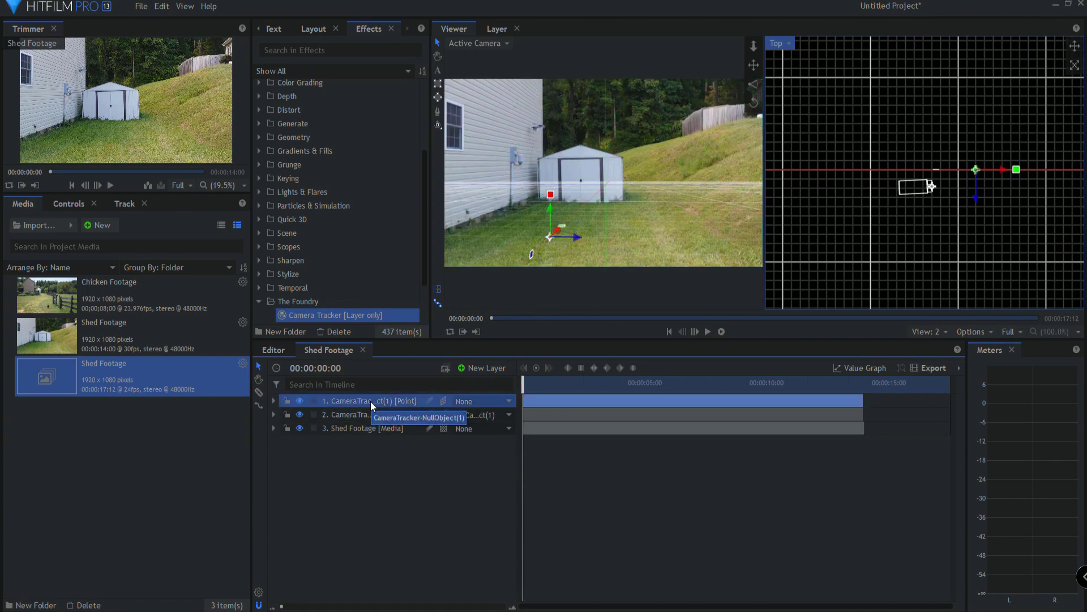
{"action": "left_click", "coordinate": [274, 400]}
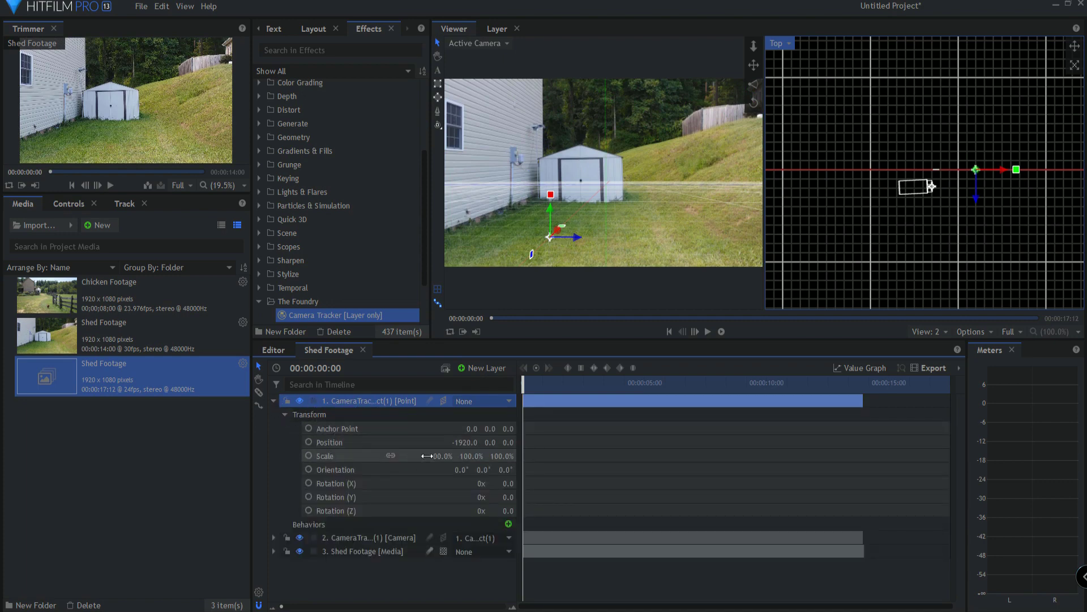
{"action": "left_click_drag", "start_coordinate": [1014, 196], "coordinate": [897, 224]}
{"action": "scroll", "coordinate": [965, 223], "scroll_direction": "down", "scroll_amount": 2}
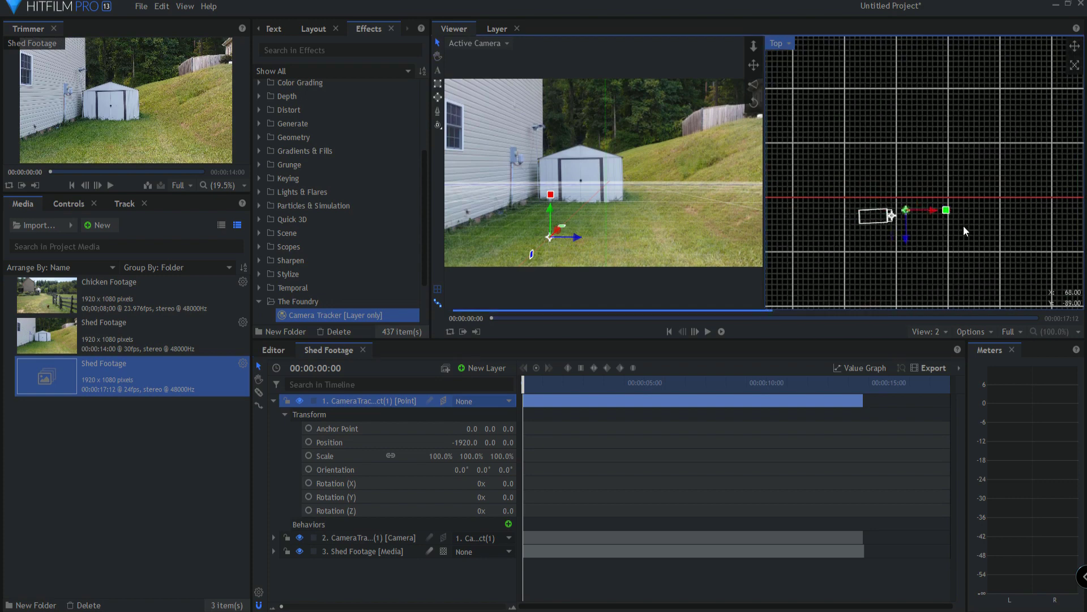
{"action": "left_click_drag", "start_coordinate": [974, 243], "coordinate": [908, 220]}
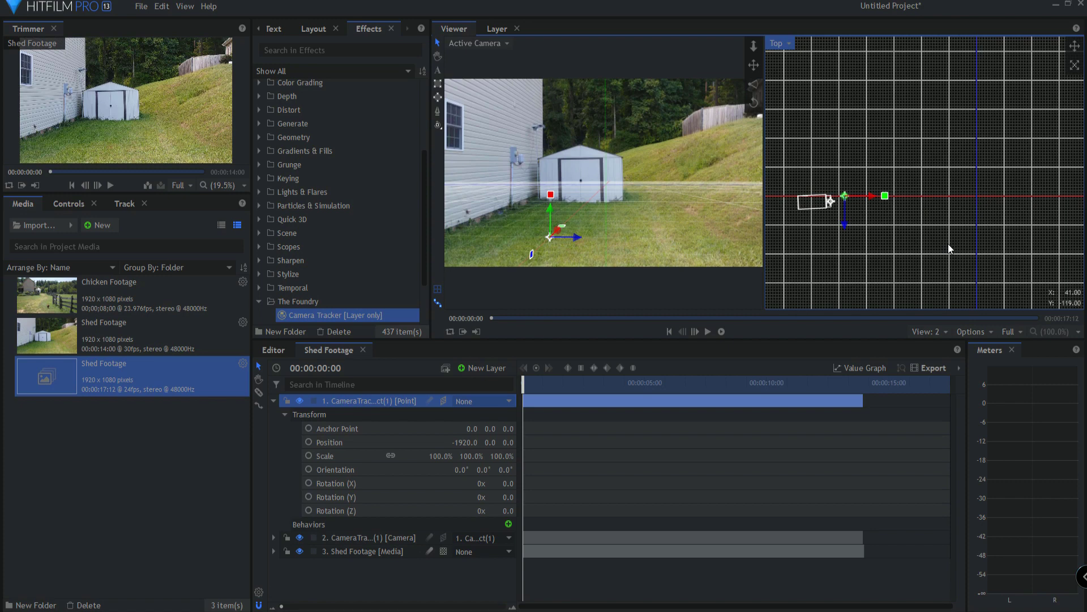
{"action": "left_click", "coordinate": [273, 401]}
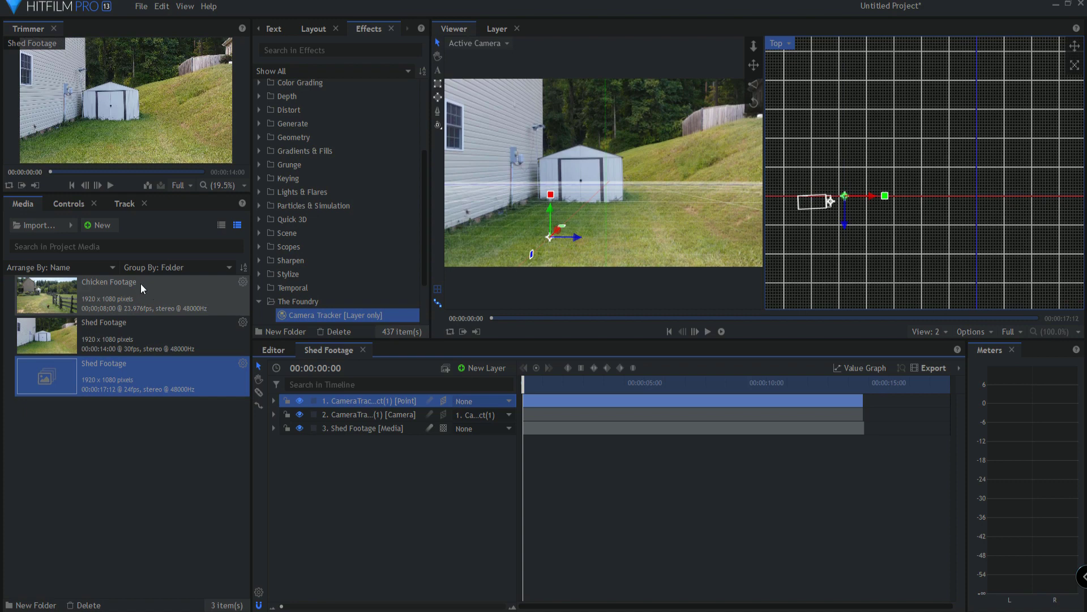
Make a 1920×1080, 23.976 fps composite shot from Chicken Footage
{"action": "left_click", "coordinate": [99, 287]}
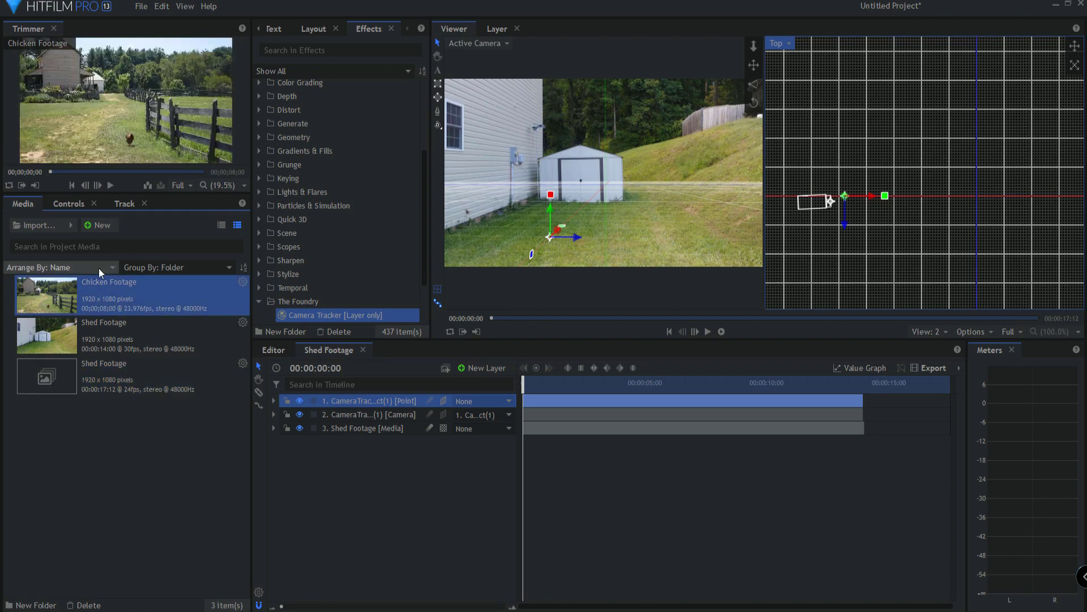
{"action": "right_click", "coordinate": [99, 283]}
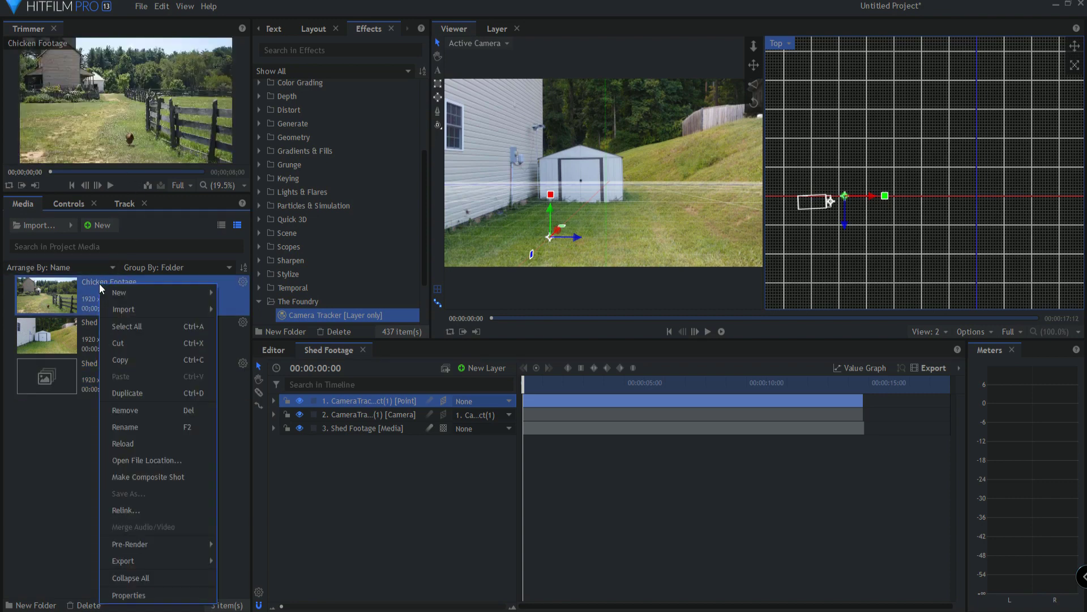
{"action": "left_click", "coordinate": [146, 477]}
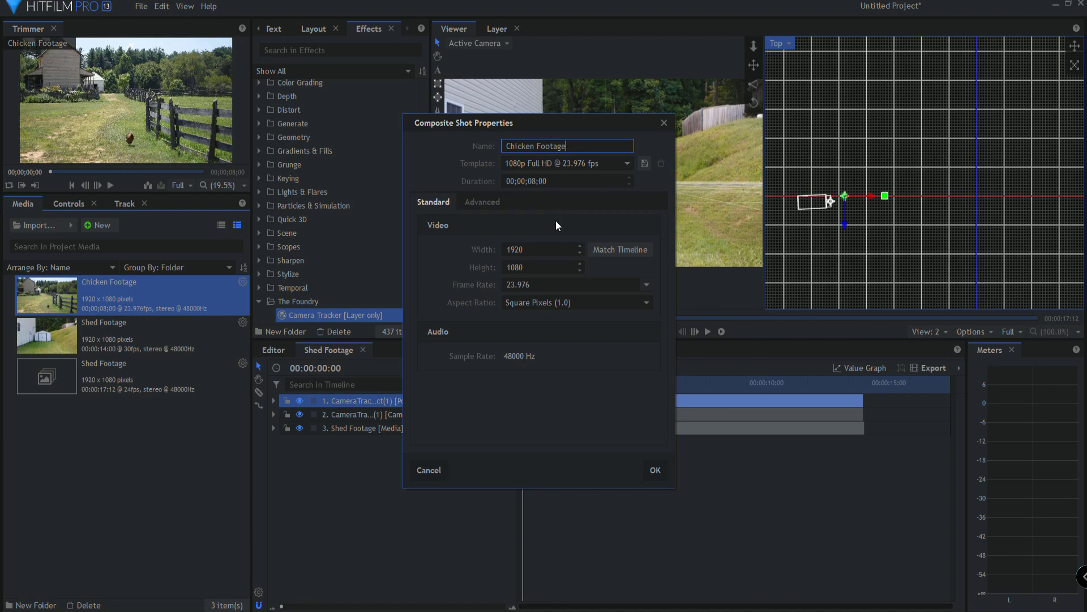
{"action": "left_click", "coordinate": [542, 285]}
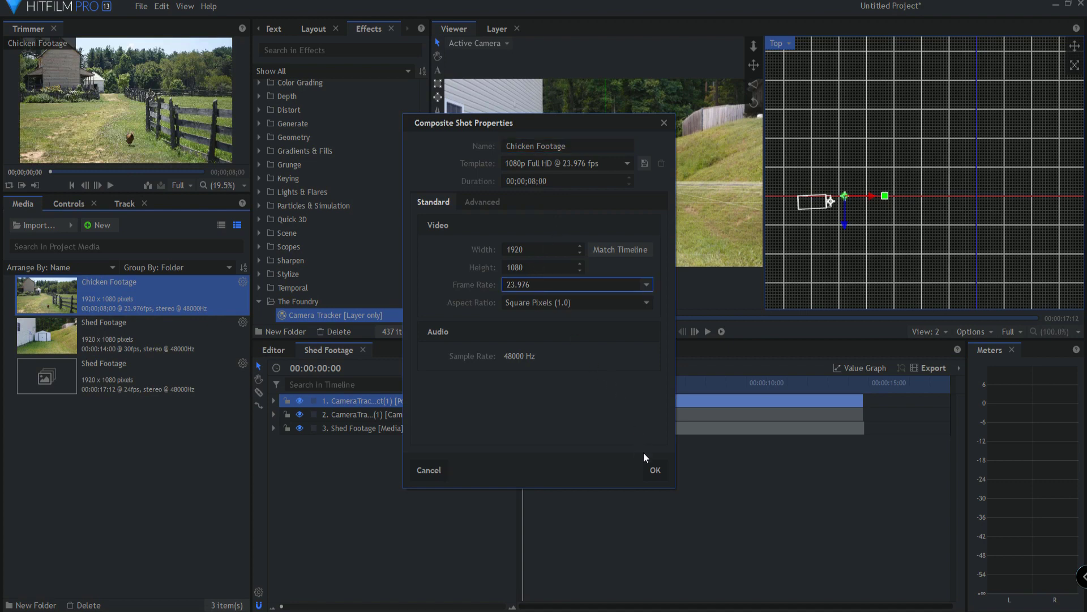
{"action": "left_click", "coordinate": [656, 470]}
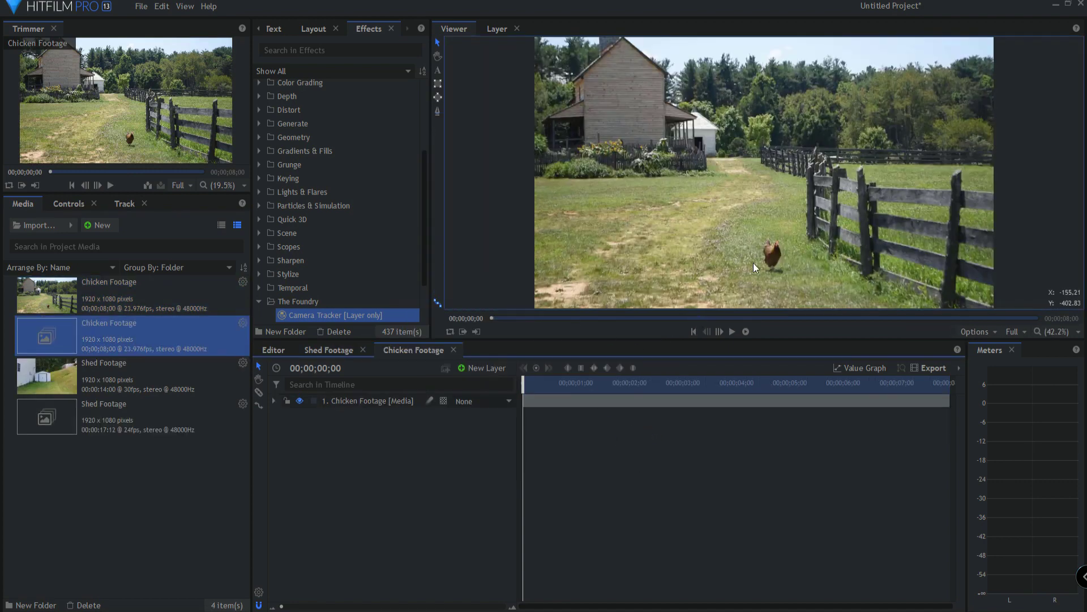
{"action": "left_click", "coordinate": [732, 331]}
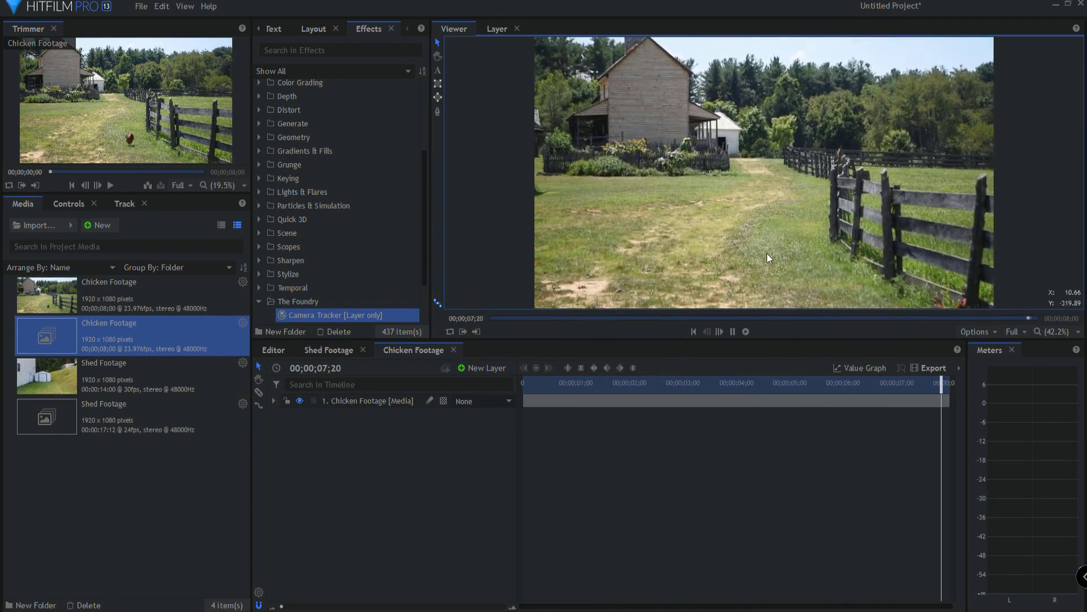
{"action": "left_click", "coordinate": [693, 331]}
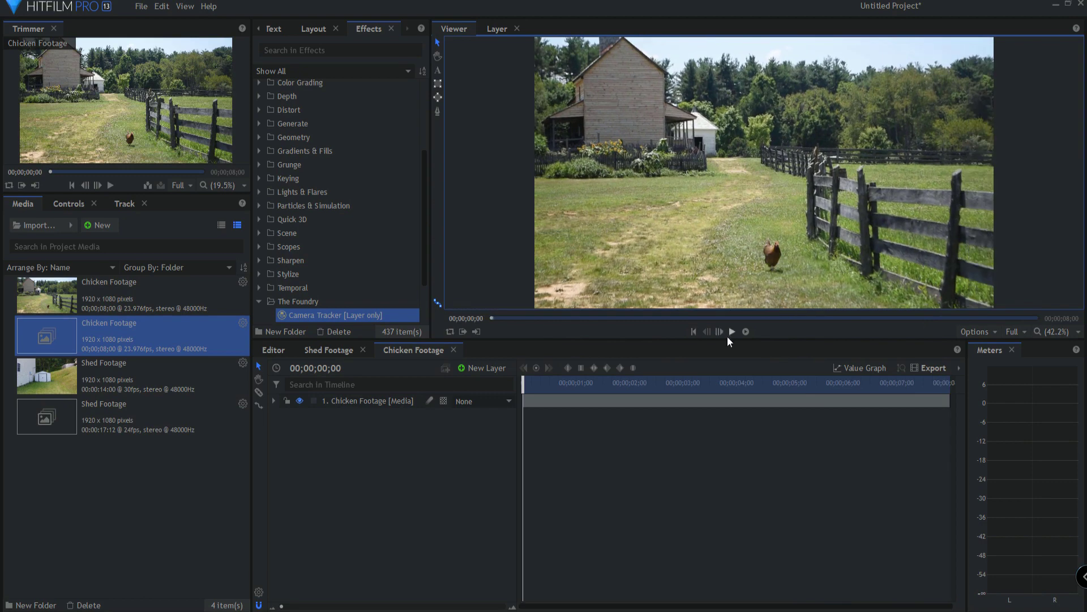
{"action": "left_click", "coordinate": [732, 332]}
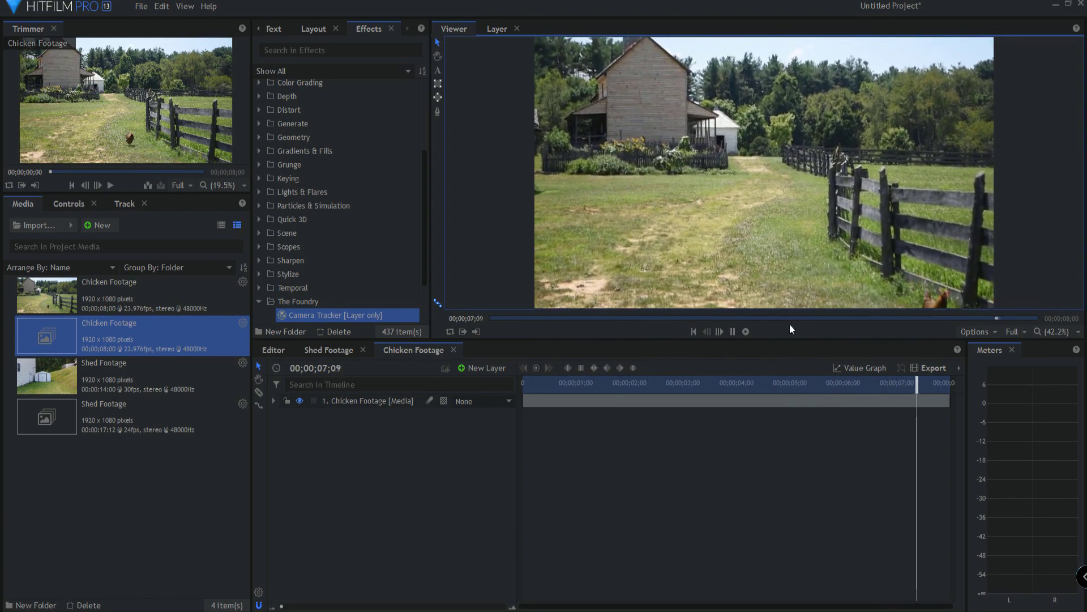
{"action": "left_click", "coordinate": [732, 333]}
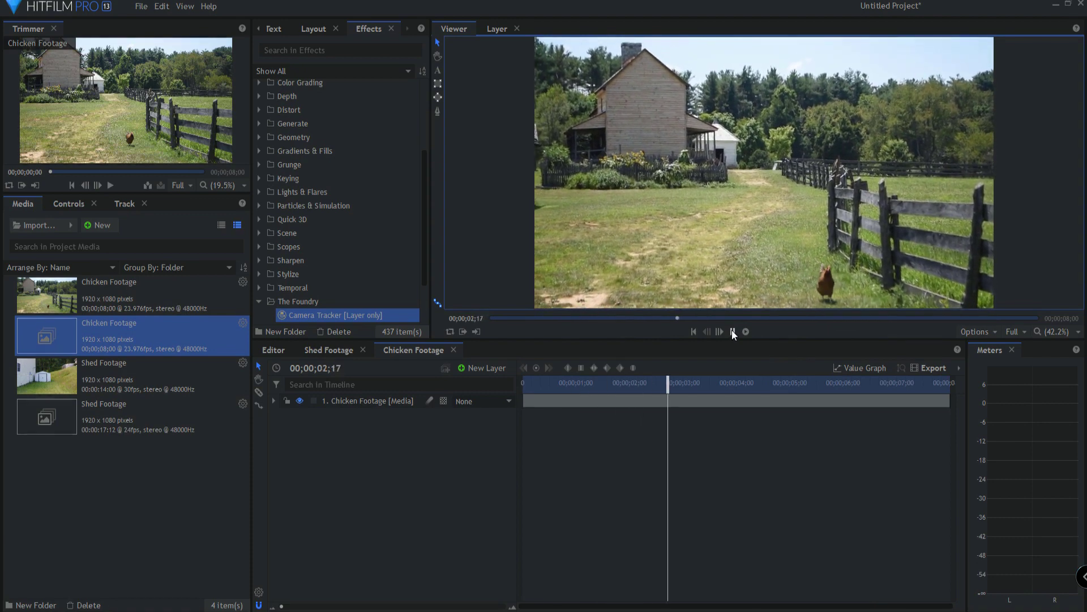
{"action": "left_click", "coordinate": [732, 331]}
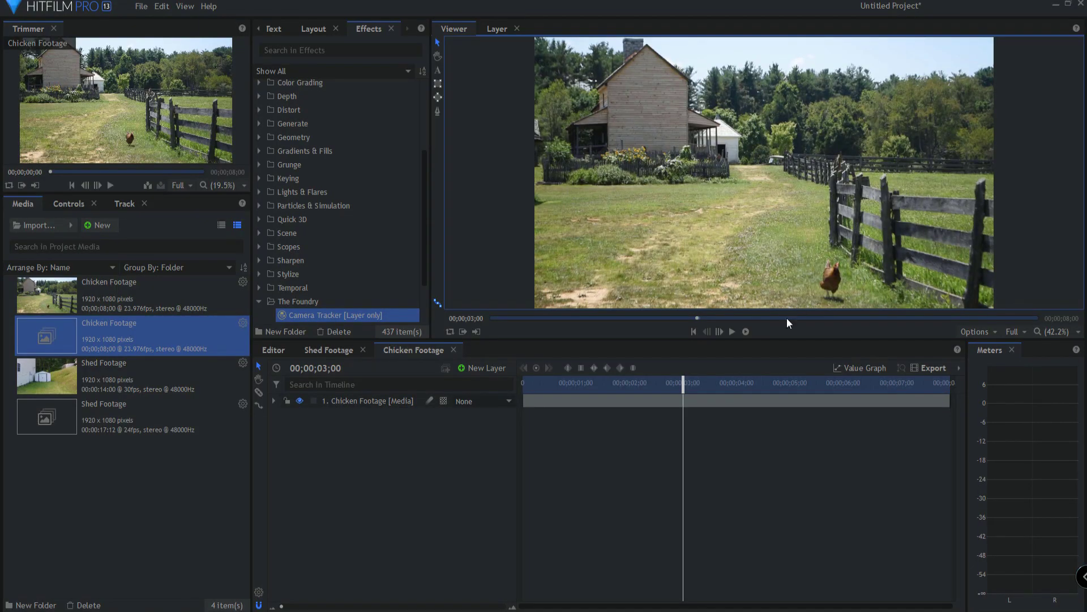
Apply Camera Tracker to the Chicken Footage layer and expand its settings at the first frame
{"action": "left_click_drag", "start_coordinate": [308, 315], "coordinate": [347, 403]}
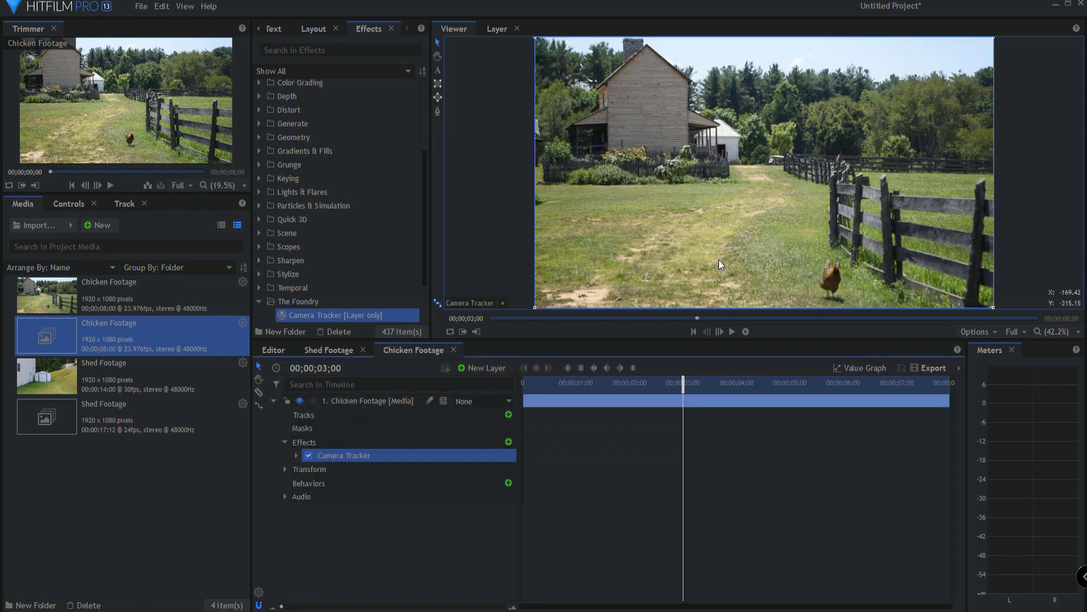
{"action": "left_click", "coordinate": [693, 331]}
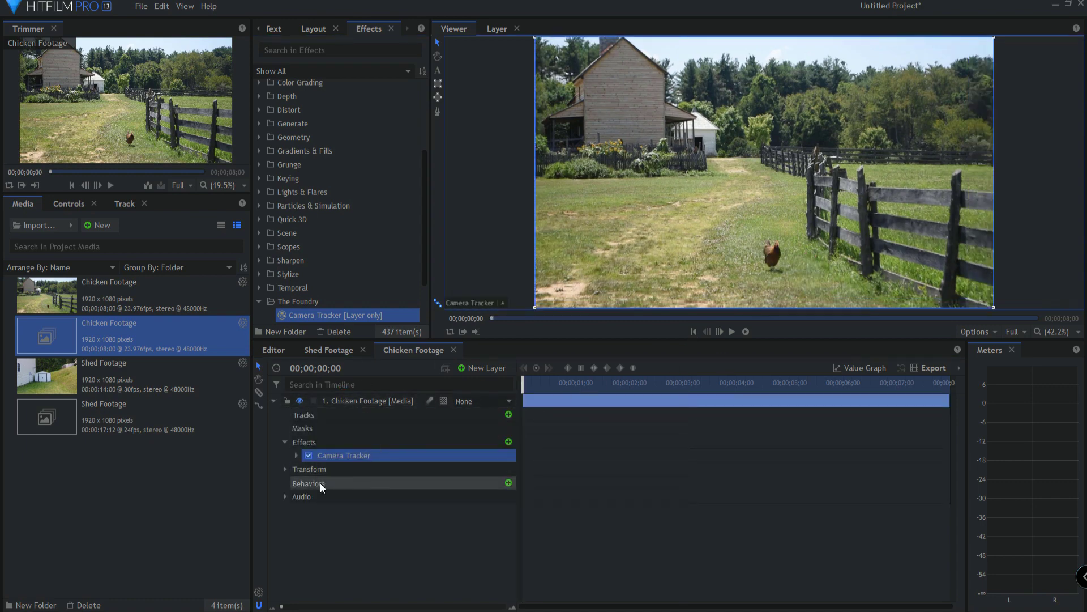
{"action": "left_click", "coordinate": [295, 456]}
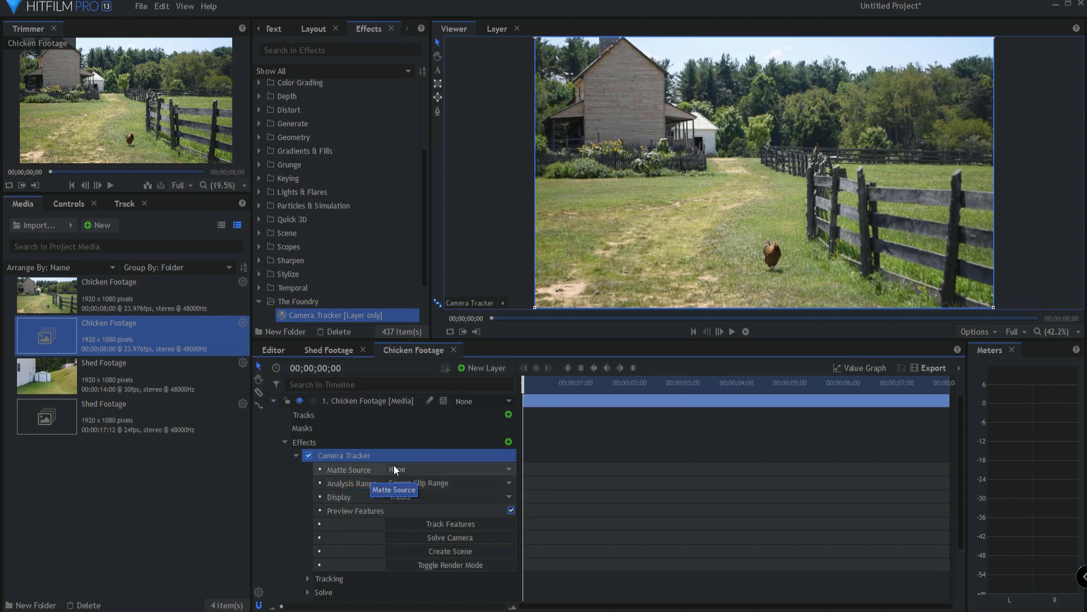
Add a plane layer, New Plane 1, and move it beneath the Chicken Footage layer
{"action": "left_click", "coordinate": [483, 368]}
{"action": "left_click", "coordinate": [480, 383]}
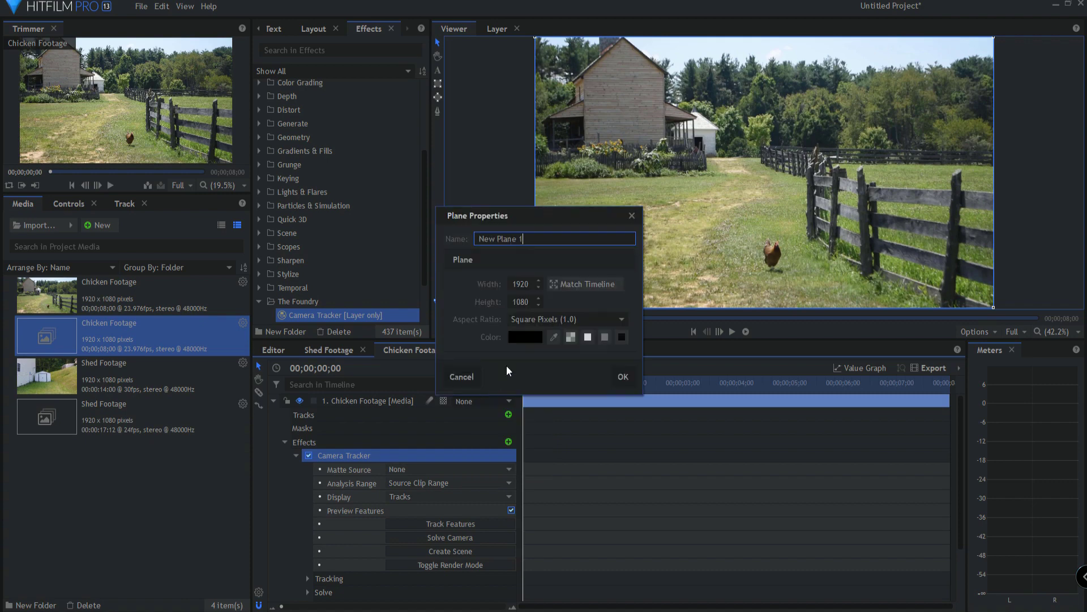
{"action": "left_click", "coordinate": [622, 377]}
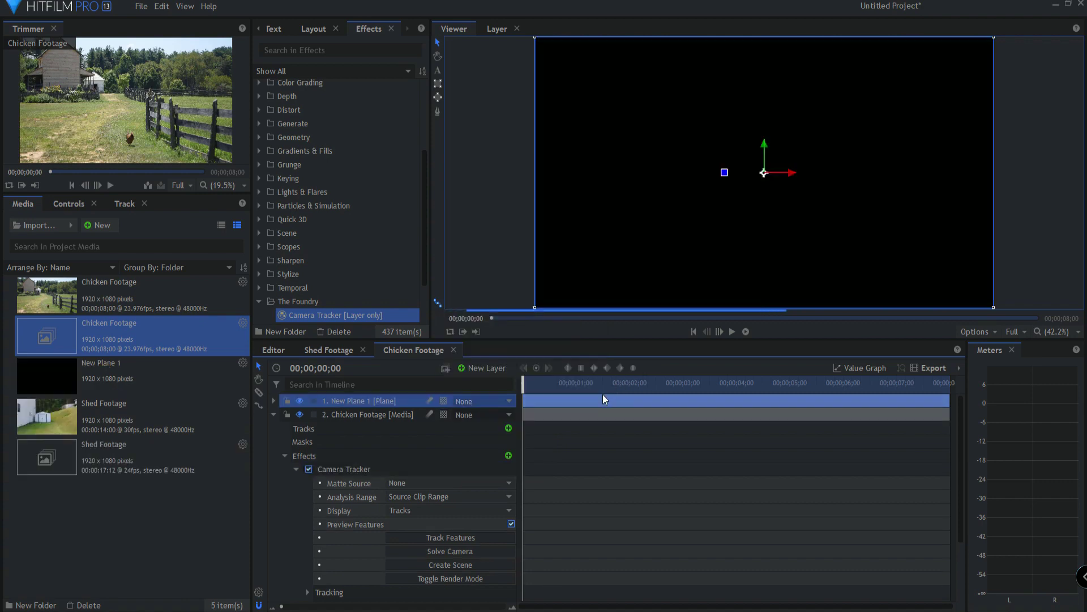
{"action": "left_click", "coordinate": [274, 414]}
{"action": "left_click_drag", "start_coordinate": [341, 399], "coordinate": [354, 430]}
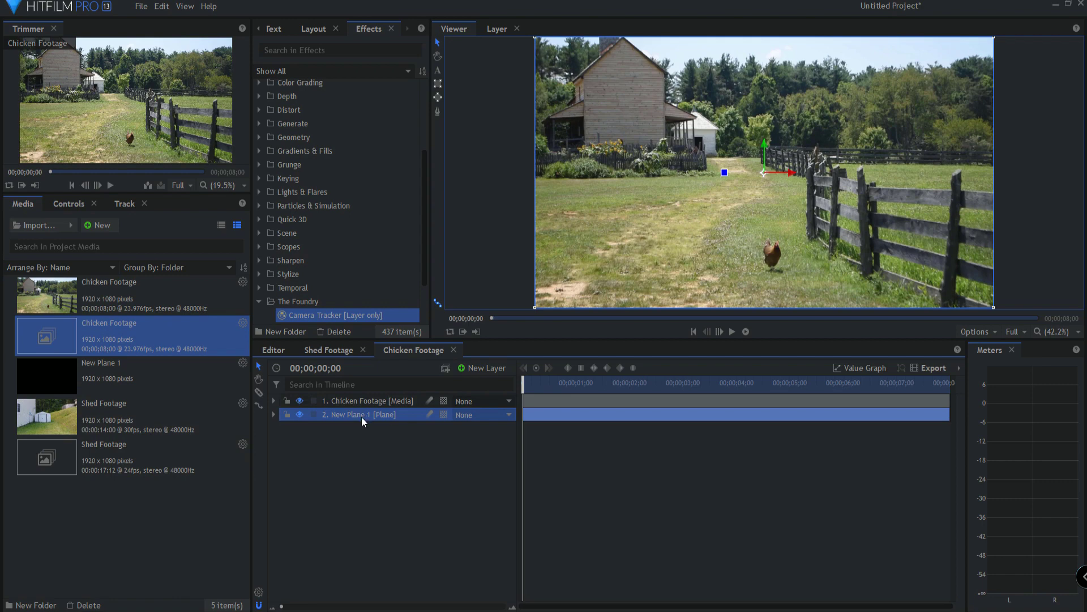
{"action": "left_click", "coordinate": [438, 84]}
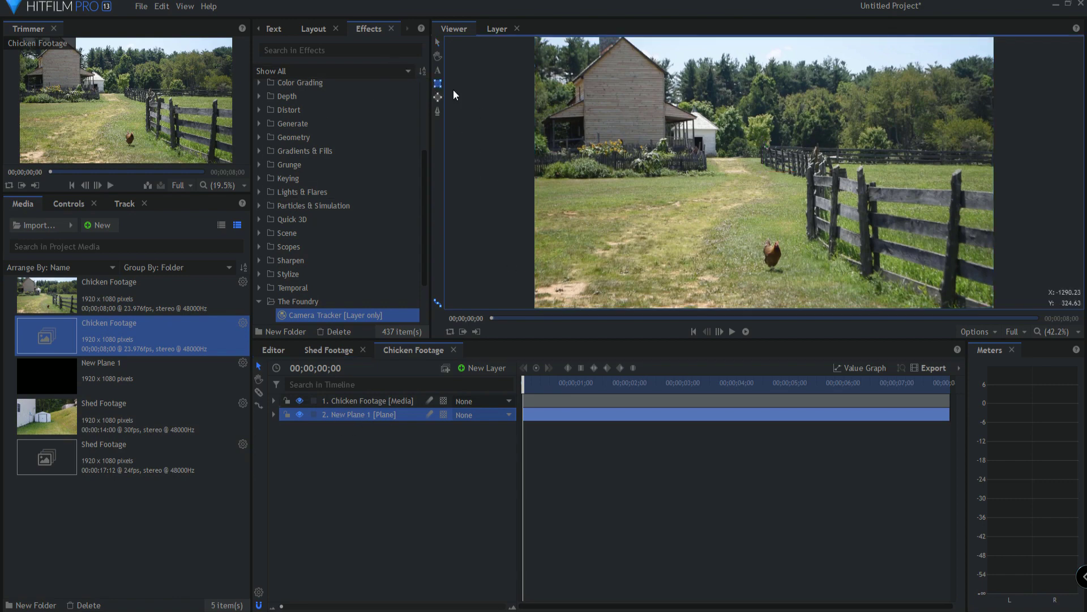
Draw a rectangle mask around the chicken on New Plane 1 and enable Mask Position keyframing
{"action": "left_click_drag", "start_coordinate": [740, 227], "coordinate": [799, 281]}
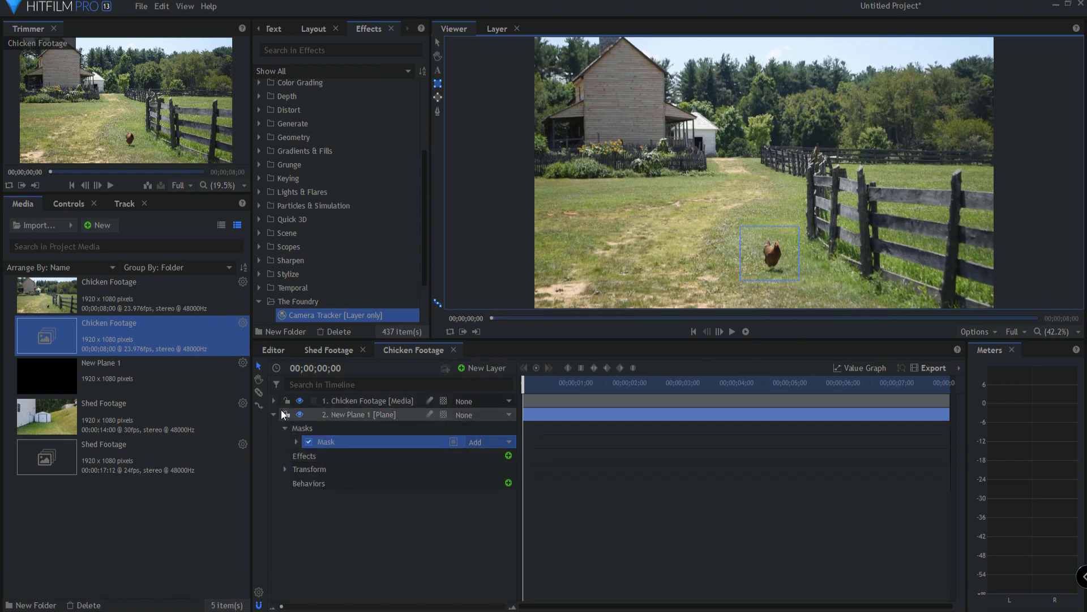
{"action": "left_click", "coordinate": [325, 414]}
{"action": "left_click", "coordinate": [344, 393]}
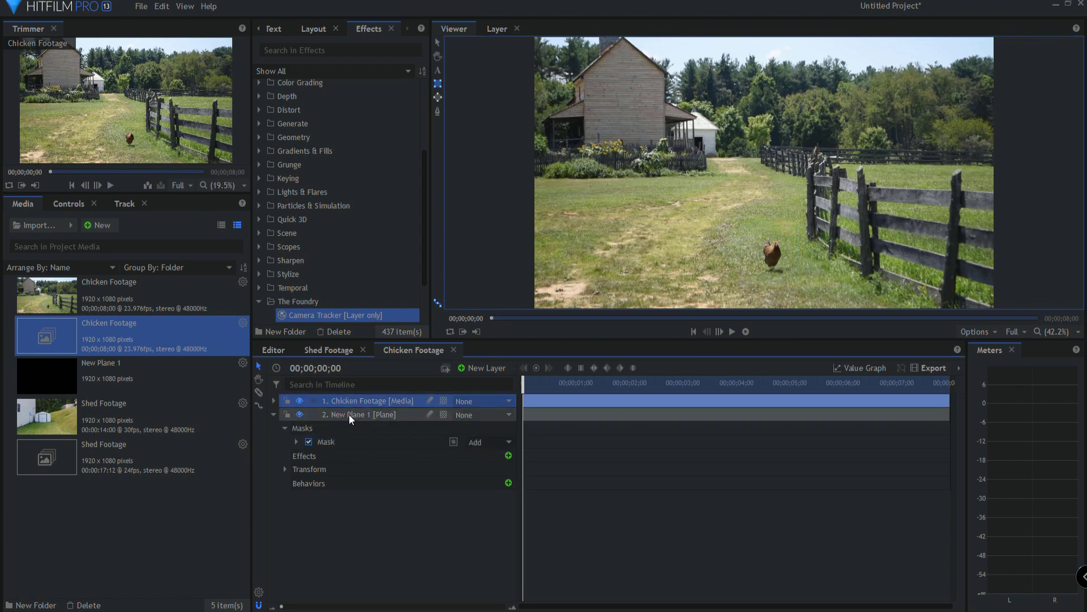
{"action": "left_click", "coordinate": [348, 414]}
{"action": "left_click_drag", "start_coordinate": [353, 400], "coordinate": [360, 497]}
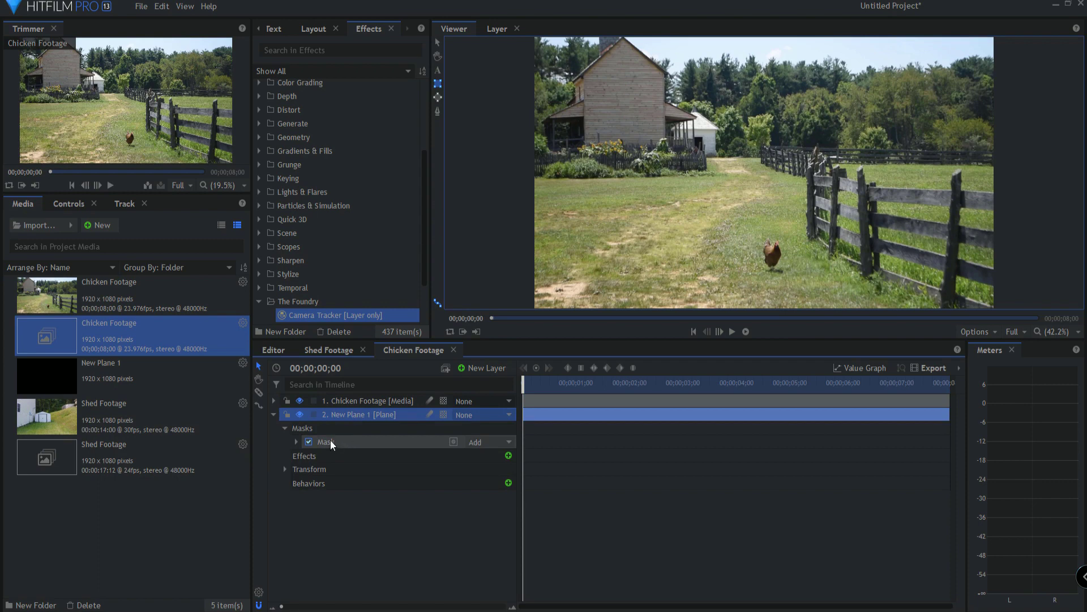
{"action": "left_click", "coordinate": [337, 440]}
{"action": "left_click", "coordinate": [295, 443]}
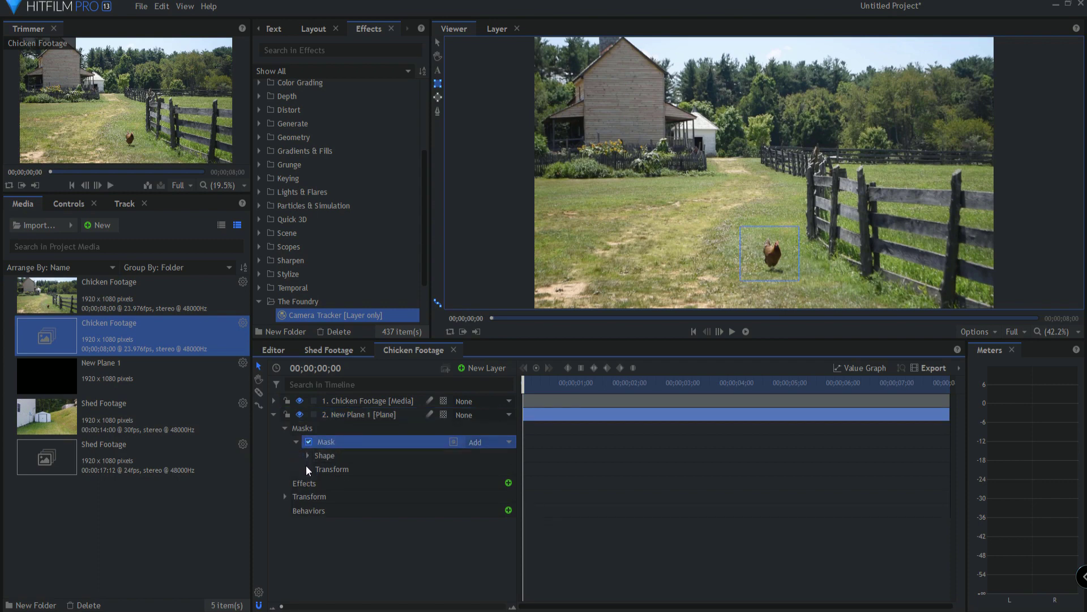
{"action": "left_click", "coordinate": [308, 469]}
{"action": "left_click", "coordinate": [332, 524]}
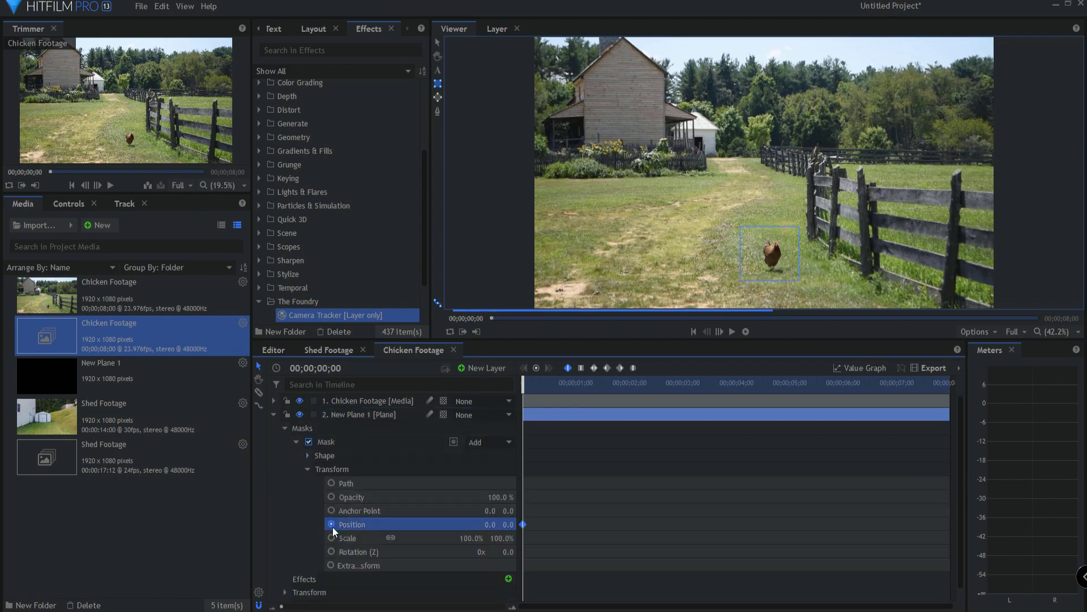
Keyframe the mask position at 00;00;01;22, 00;00;03;13, 00;00;07;02 and clip end to follow the chicken
{"action": "left_click_drag", "start_coordinate": [522, 383], "coordinate": [624, 383]}
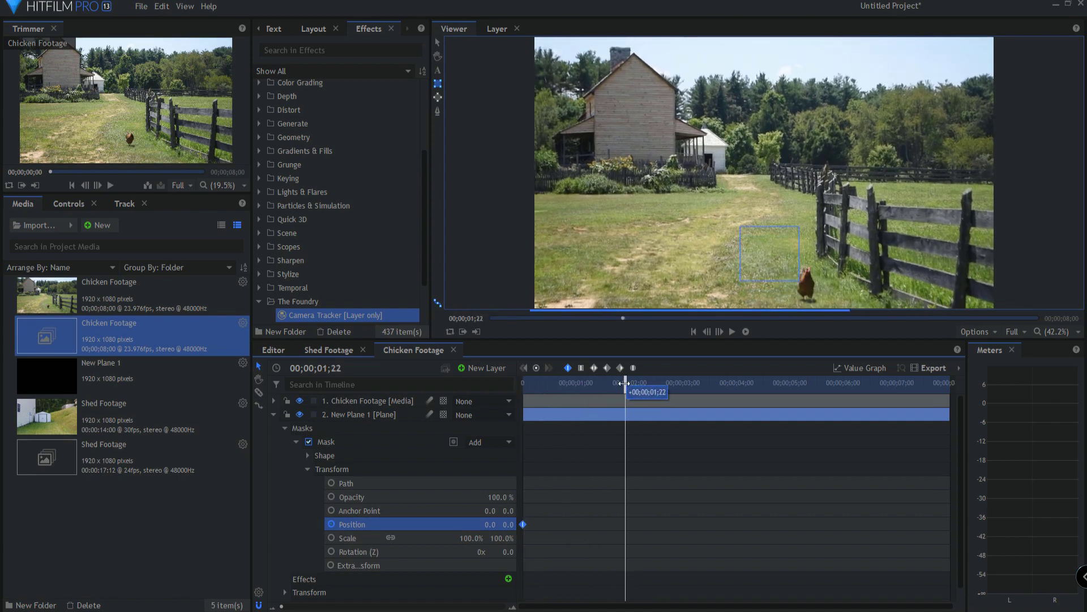
{"action": "left_click_drag", "start_coordinate": [491, 523], "coordinate": [441, 524]}
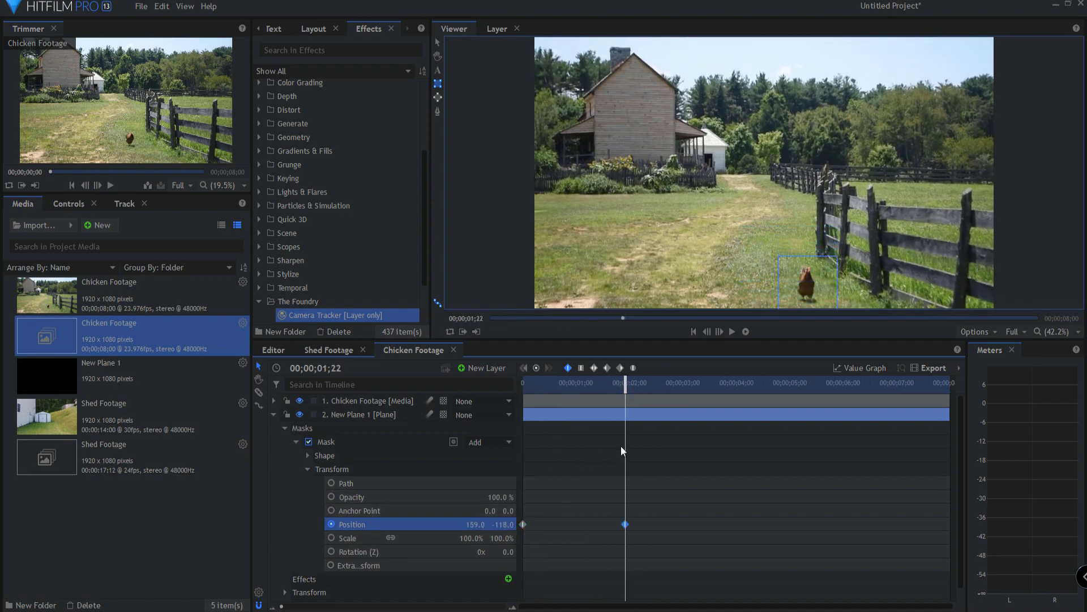
{"action": "left_click_drag", "start_coordinate": [626, 384], "coordinate": [712, 383]}
{"action": "mouse_move", "coordinate": [476, 524]}
{"action": "left_mouse_down"}
{"action": "mouse_move", "coordinate": [557, 524]}
{"action": "mouse_move", "coordinate": [470, 524]}
{"action": "left_mouse_up"}
{"action": "key", "text": "space"}
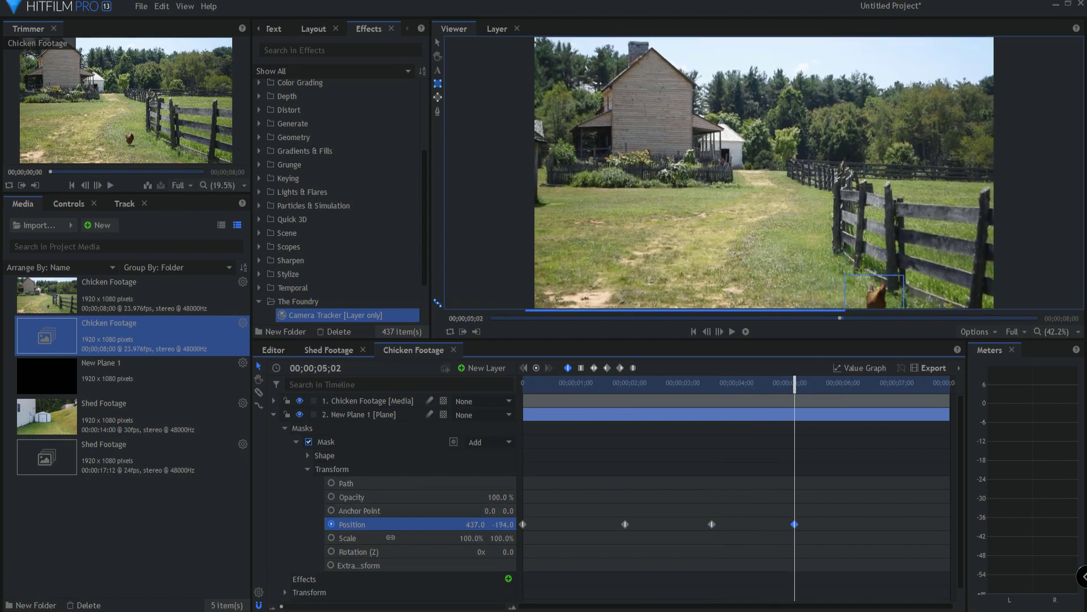
{"action": "key", "text": "space"}
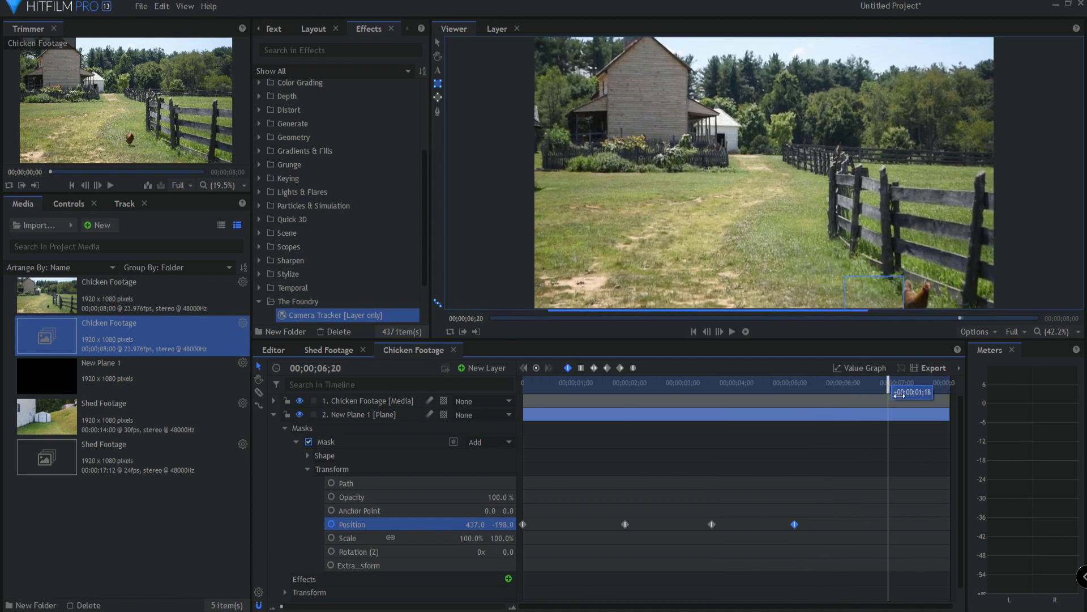
{"action": "key", "text": "space"}
{"action": "left_click_drag", "start_coordinate": [464, 528], "coordinate": [472, 528]}
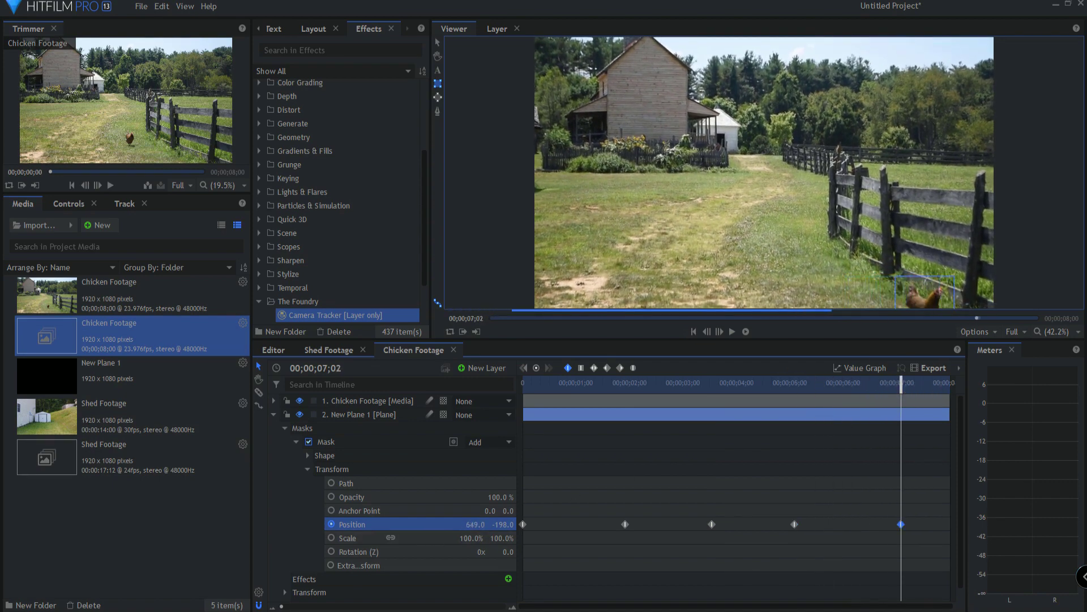
{"action": "left_click_drag", "start_coordinate": [898, 386], "coordinate": [948, 385]}
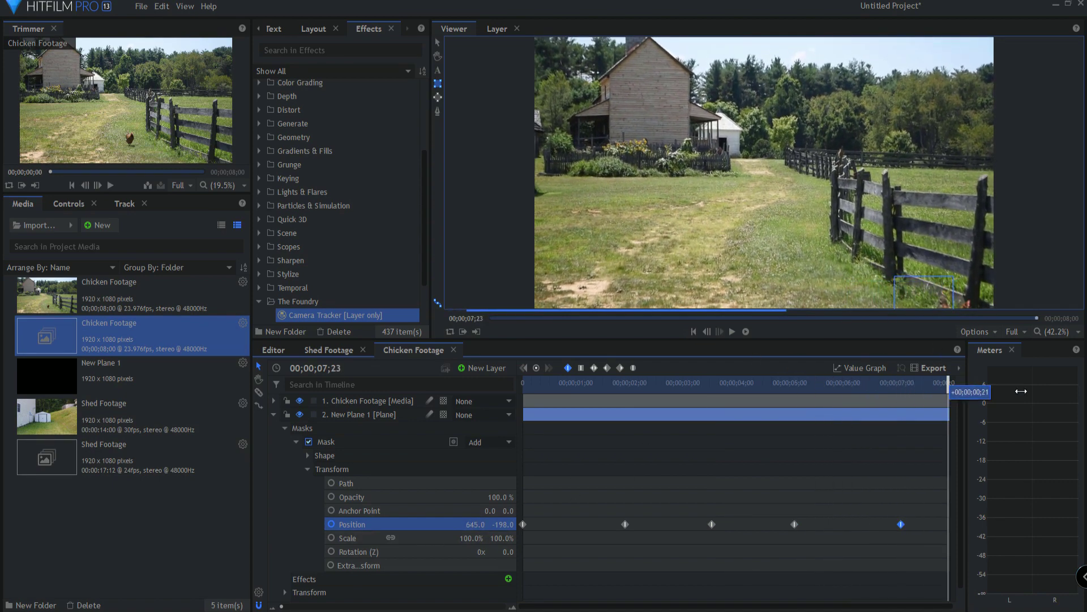
{"action": "mouse_move", "coordinate": [473, 524]}
{"action": "left_mouse_down"}
{"action": "mouse_move", "coordinate": [531, 524]}
{"action": "mouse_move", "coordinate": [474, 525]}
{"action": "left_mouse_up"}
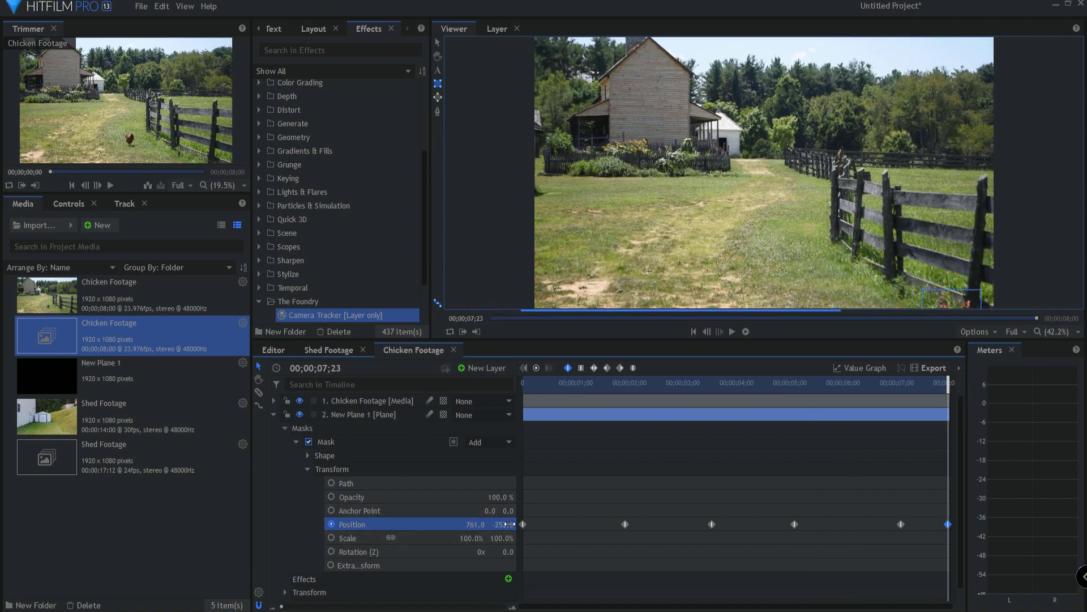
{"action": "left_click_drag", "start_coordinate": [949, 385], "coordinate": [496, 385]}
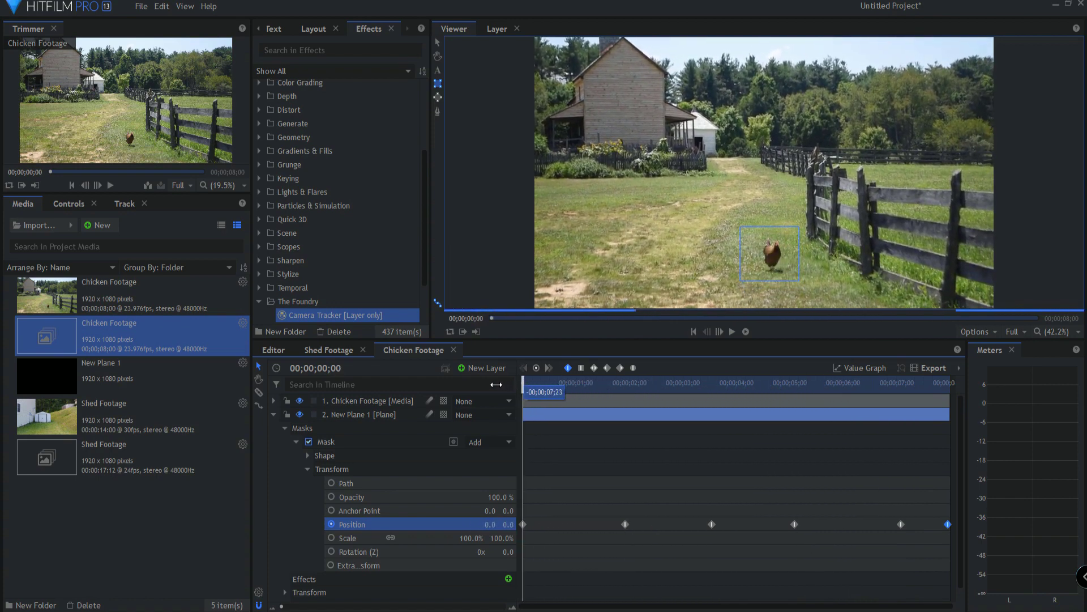
{"action": "left_click", "coordinate": [296, 441]}
About two seconds in, draw a second rectangle mask by the white shed on New Plane 1
{"action": "left_click", "coordinate": [346, 415]}
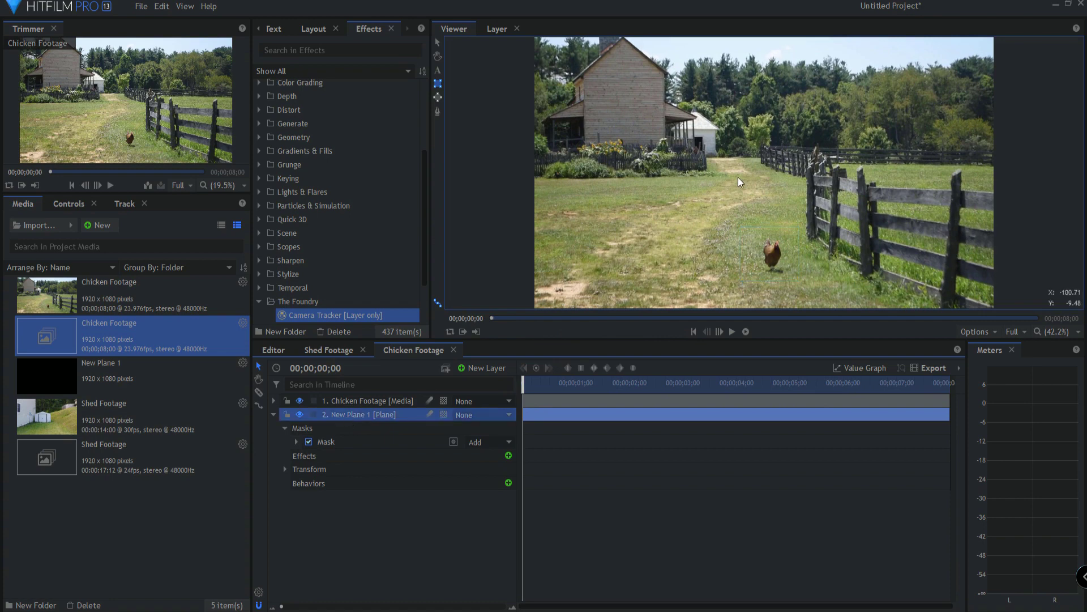
{"action": "left_click_drag", "start_coordinate": [525, 383], "coordinate": [646, 389]}
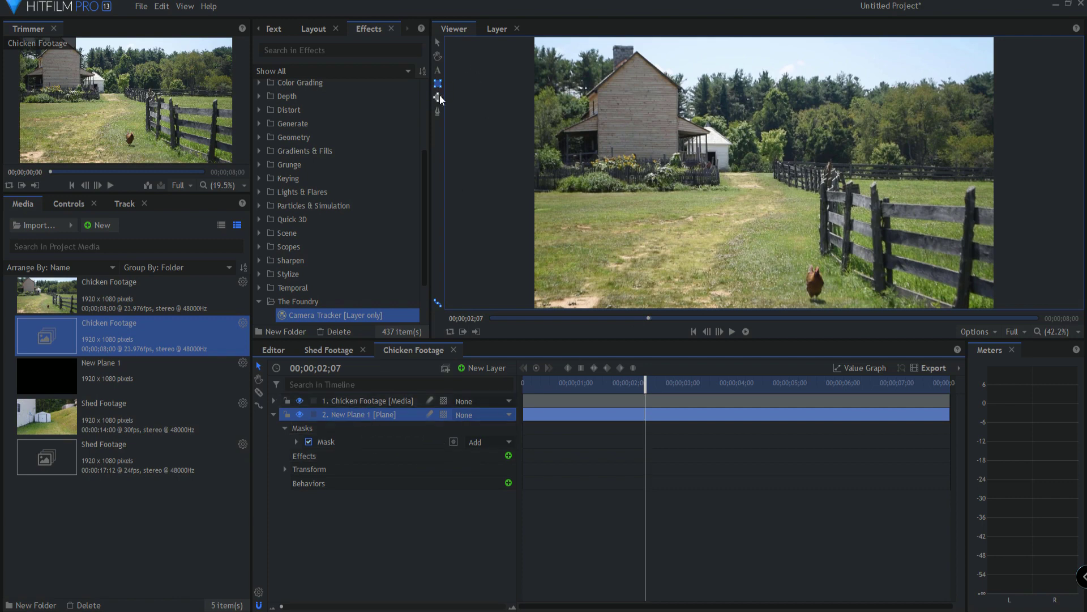
{"action": "left_click", "coordinate": [324, 429]}
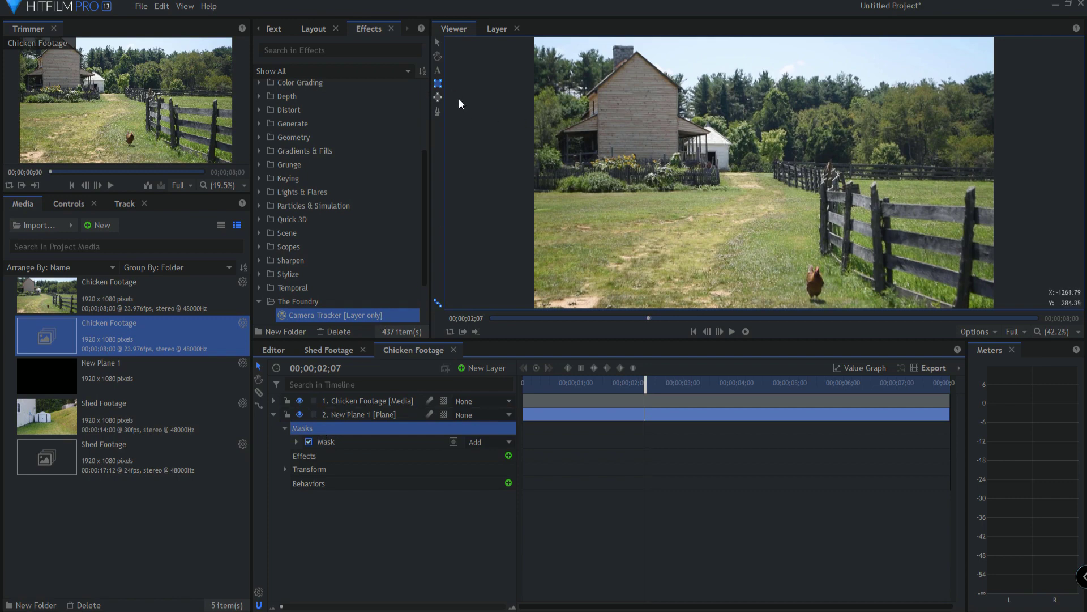
{"action": "left_click", "coordinate": [437, 111]}
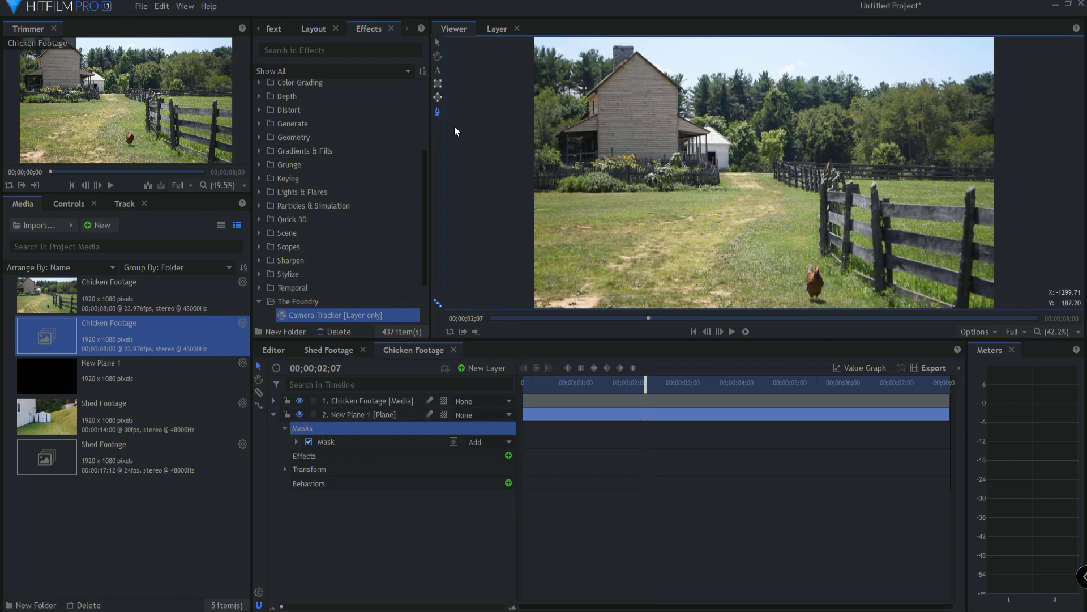
{"action": "left_click", "coordinate": [438, 84]}
{"action": "left_click_drag", "start_coordinate": [725, 152], "coordinate": [776, 175]}
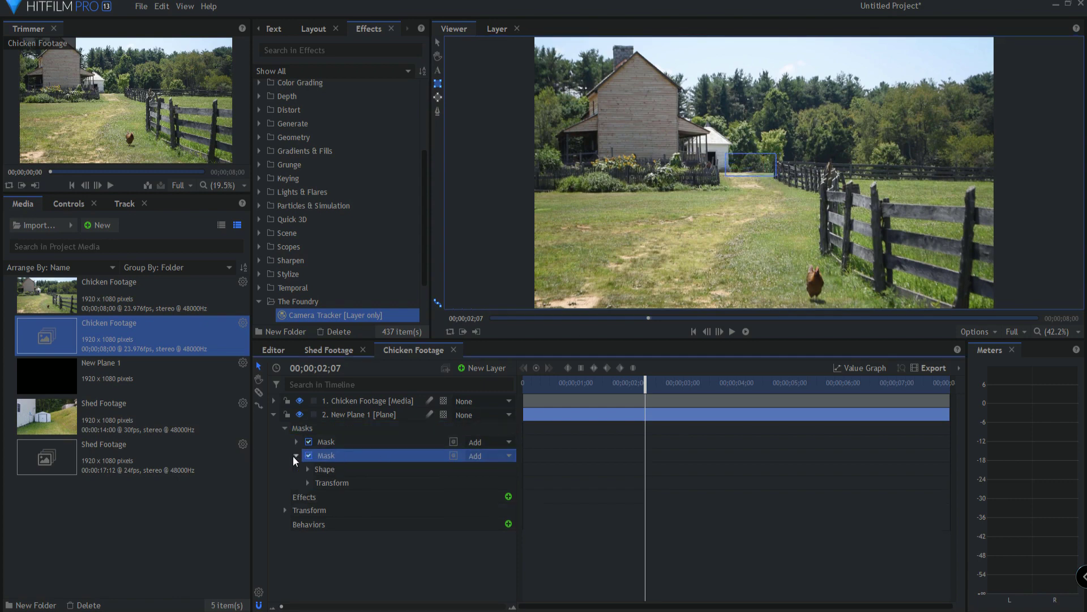
Start keyframing the new mask's position, moving it far left on the previous frame
{"action": "left_click", "coordinate": [309, 483]}
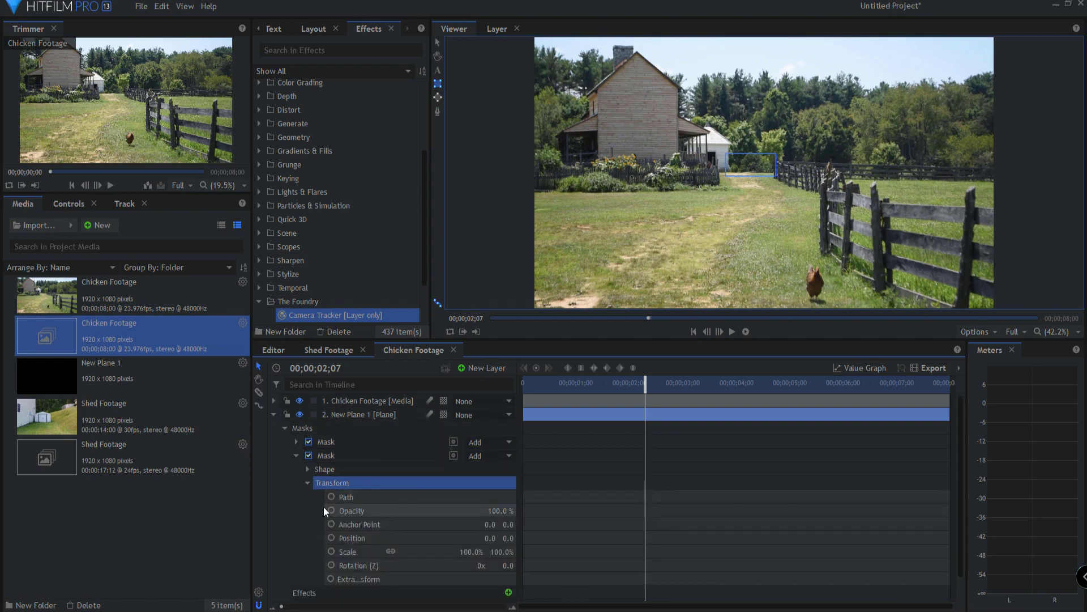
{"action": "left_click", "coordinate": [331, 538]}
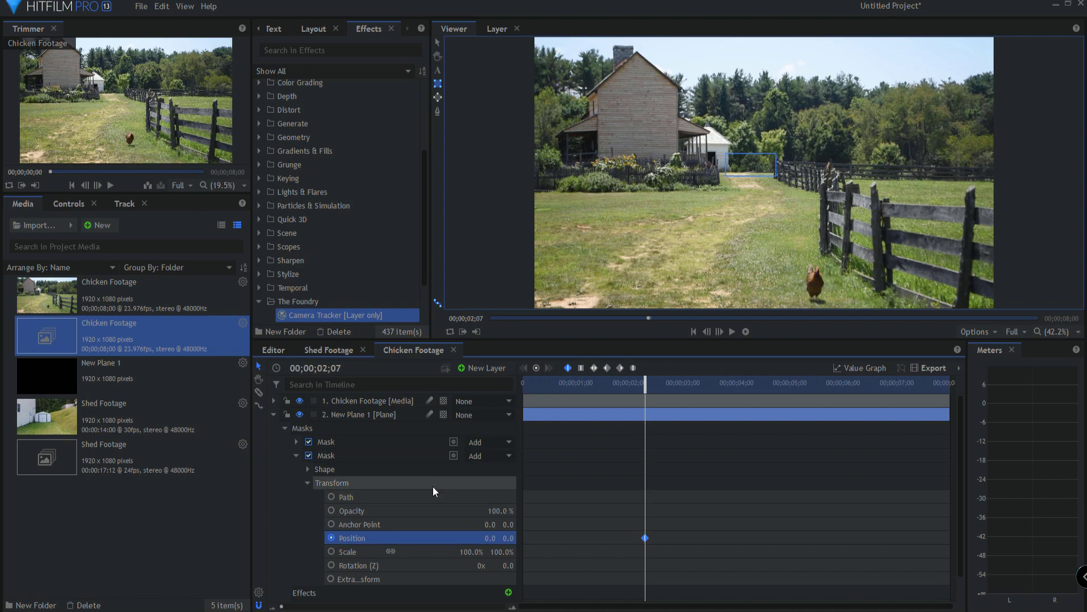
{"action": "key", "text": "Left"}
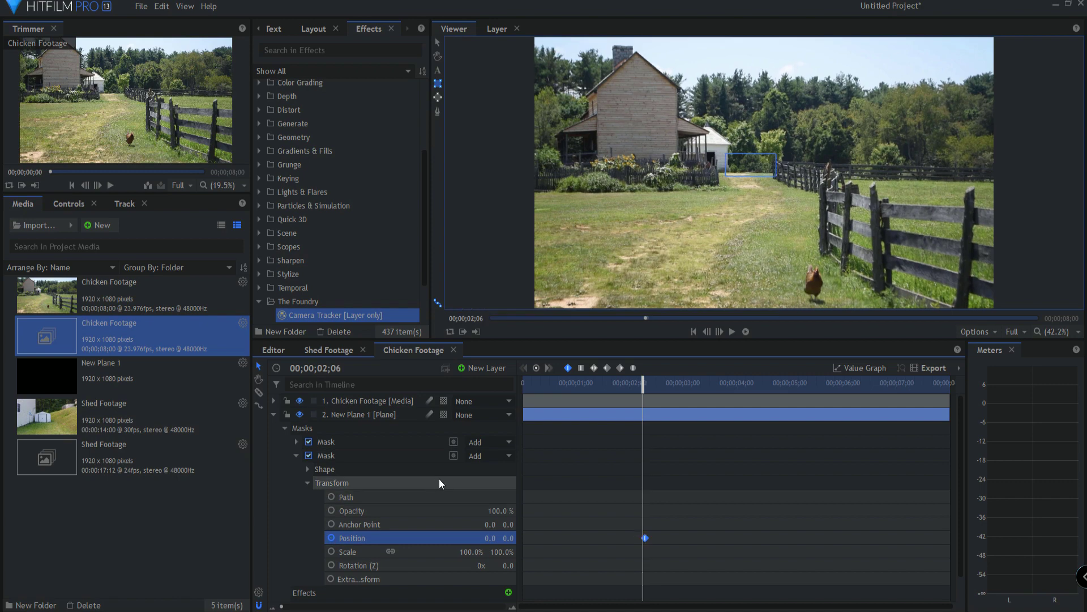
{"action": "left_click_drag", "start_coordinate": [491, 536], "coordinate": [379, 536]}
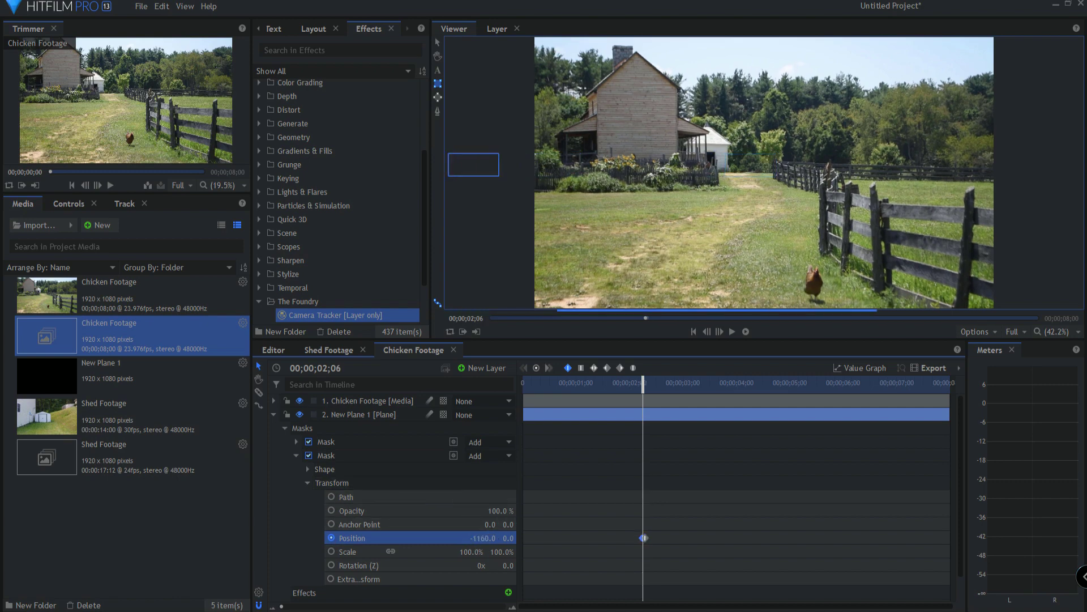
{"action": "key", "text": "Right"}
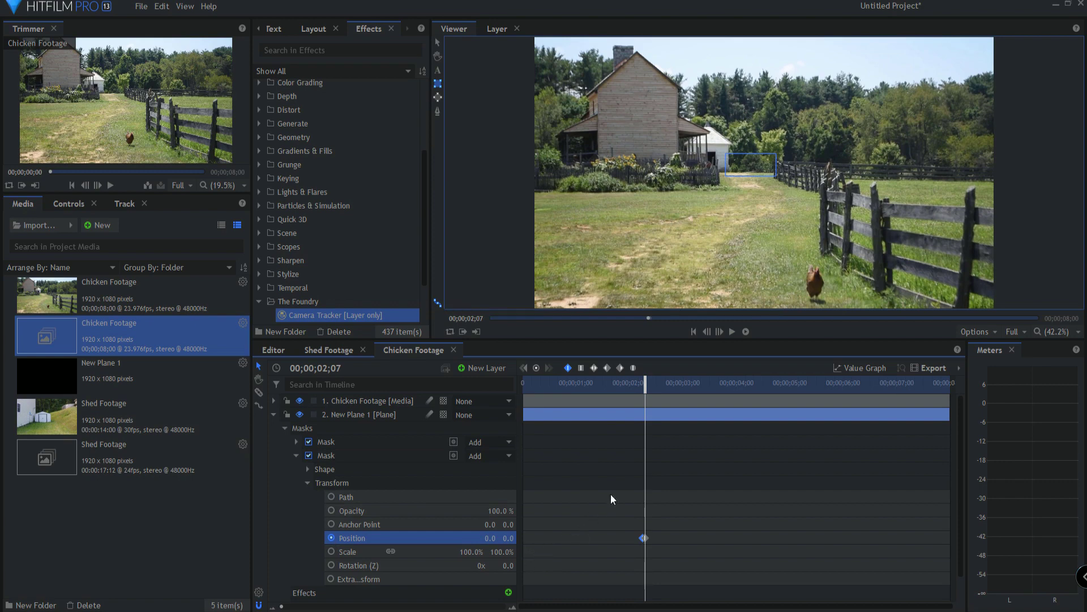
Keyframe the new mask's position at 00;00;02;16, 00;00;02;23, 00;00;03;08 and 00;00;04;13
{"action": "left_click_drag", "start_coordinate": [646, 386], "coordinate": [665, 387]}
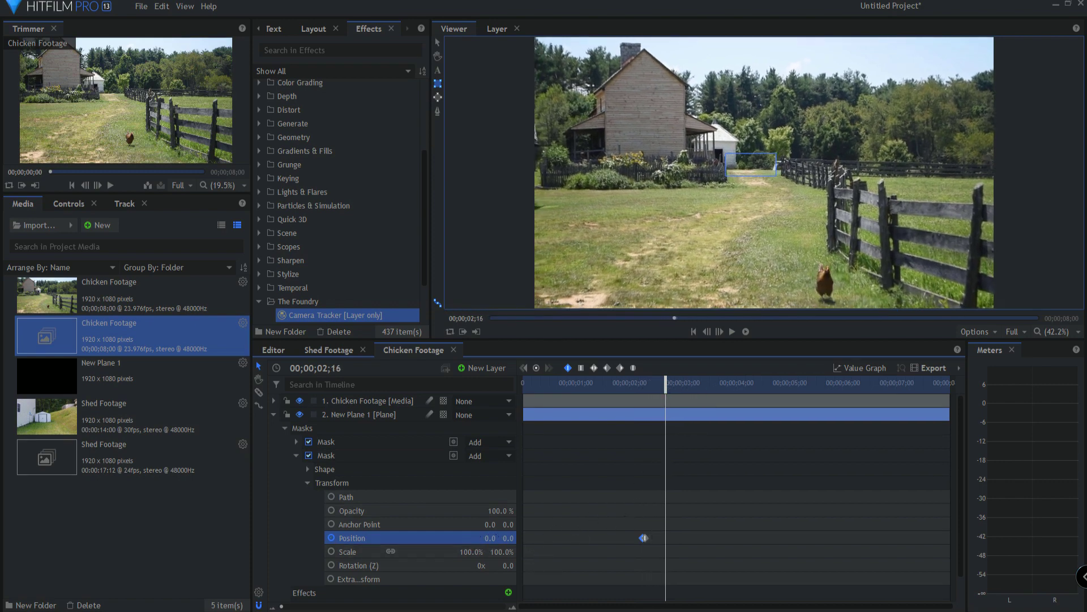
{"action": "left_click_drag", "start_coordinate": [490, 537], "coordinate": [557, 497]}
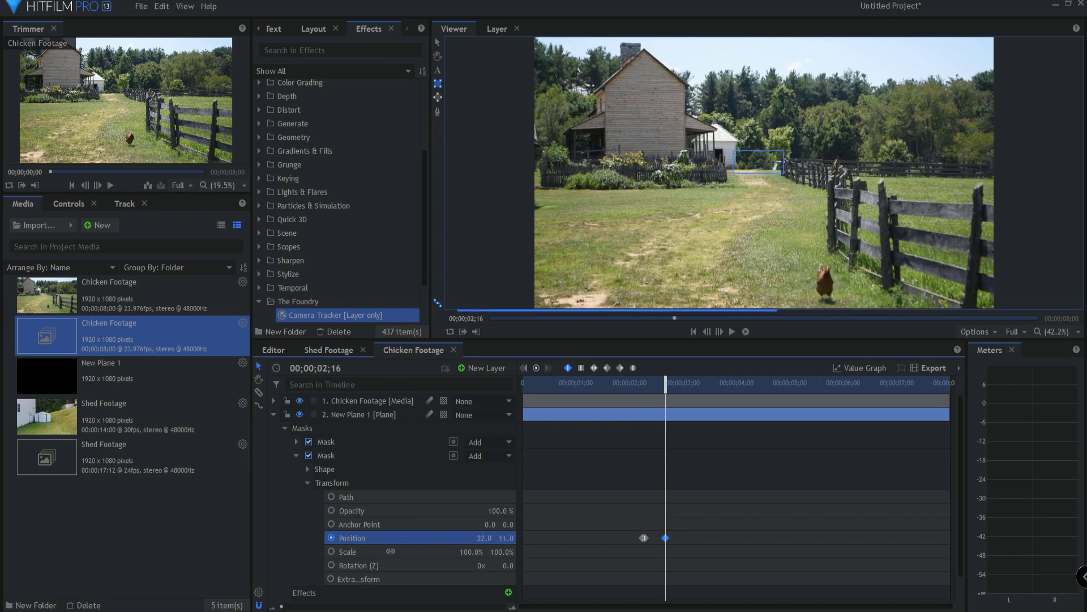
{"action": "left_click_drag", "start_coordinate": [666, 385], "coordinate": [681, 385]}
{"action": "left_click_drag", "start_coordinate": [508, 537], "coordinate": [640, 437]}
{"action": "left_click_drag", "start_coordinate": [682, 385], "coordinate": [701, 385]}
{"action": "left_click_drag", "start_coordinate": [506, 538], "coordinate": [600, 488]}
{"action": "left_click_drag", "start_coordinate": [698, 391], "coordinate": [719, 391]}
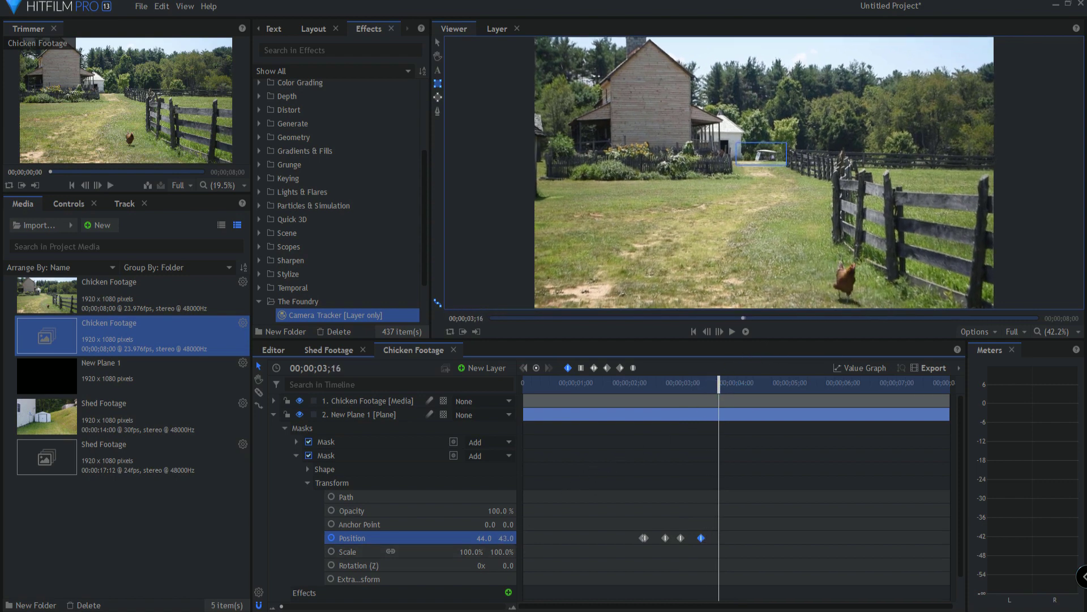
{"action": "left_click_drag", "start_coordinate": [719, 389], "coordinate": [766, 390]}
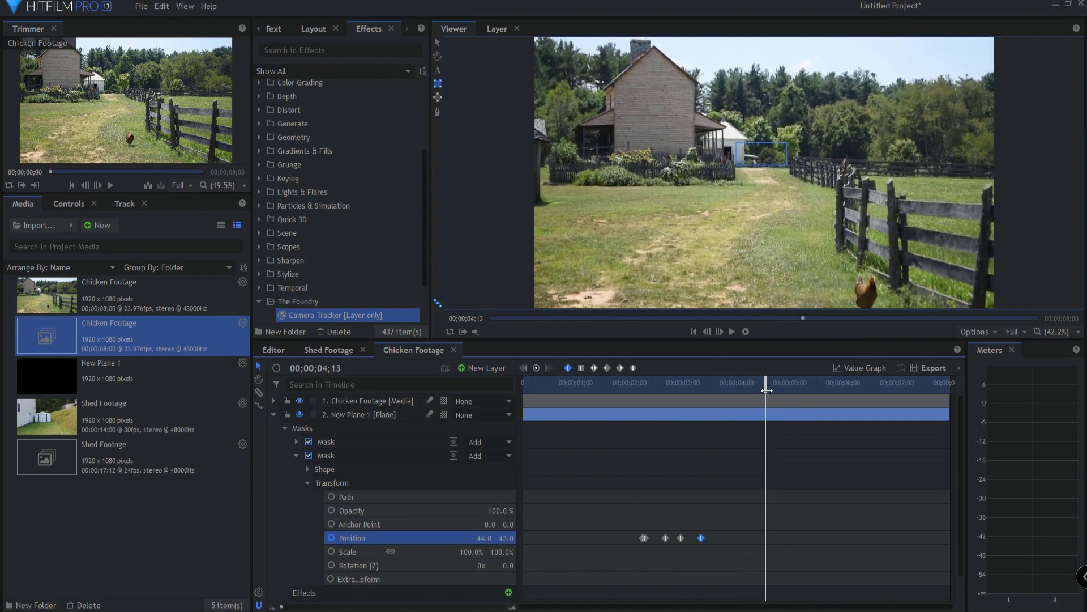
{"action": "left_click_drag", "start_coordinate": [508, 538], "coordinate": [790, 477]}
At 00;00;05;05, add a mask Position keyframe with X at -1131.0, off-frame left
{"action": "left_click_drag", "start_coordinate": [766, 384], "coordinate": [800, 392]}
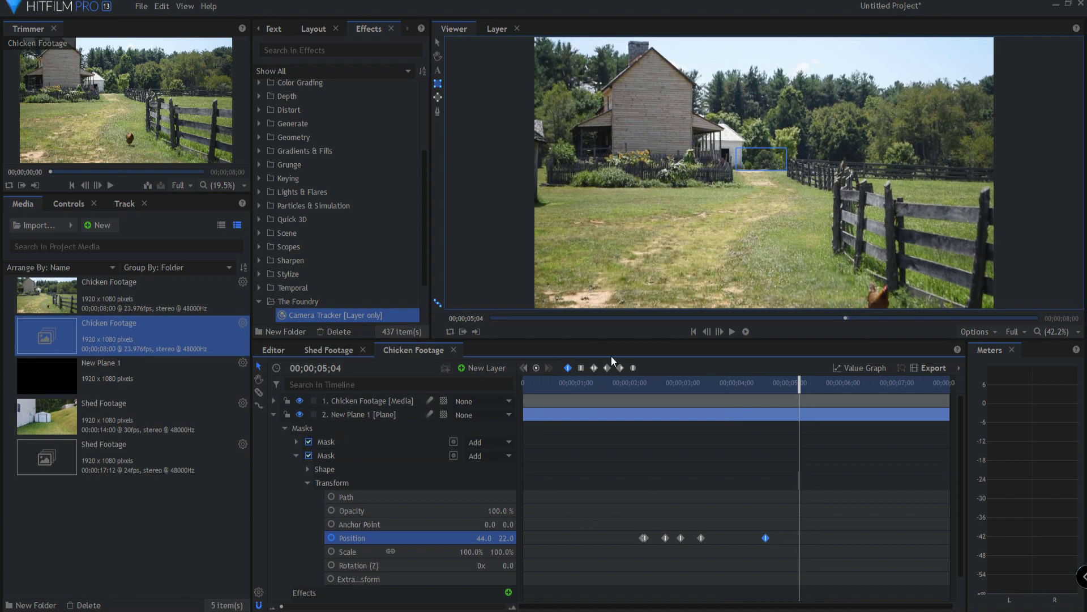
{"action": "left_click", "coordinate": [536, 369]}
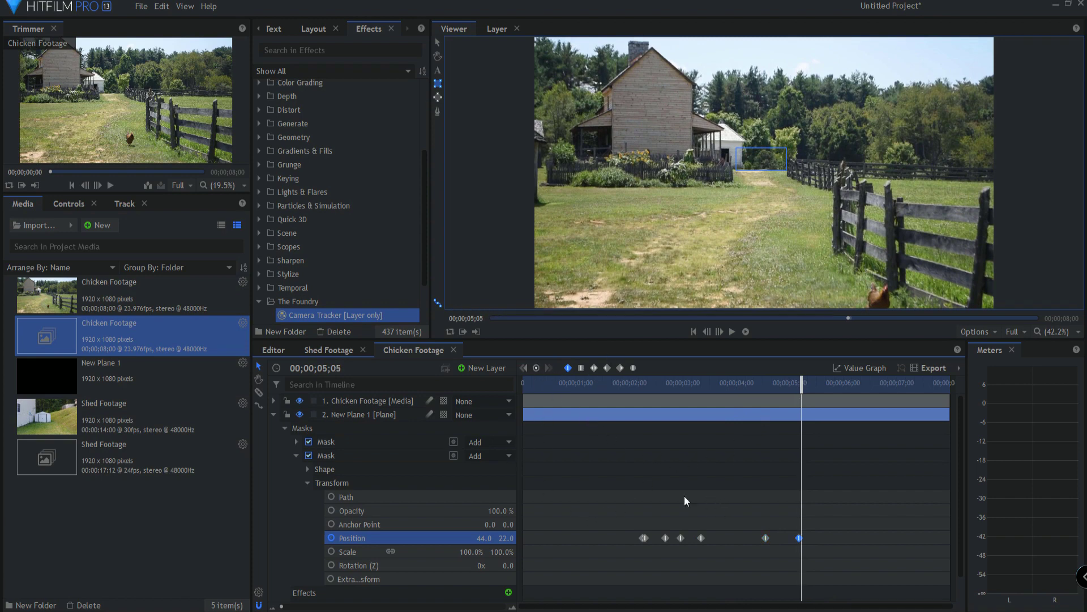
{"action": "left_click_drag", "start_coordinate": [484, 538], "coordinate": [385, 538]}
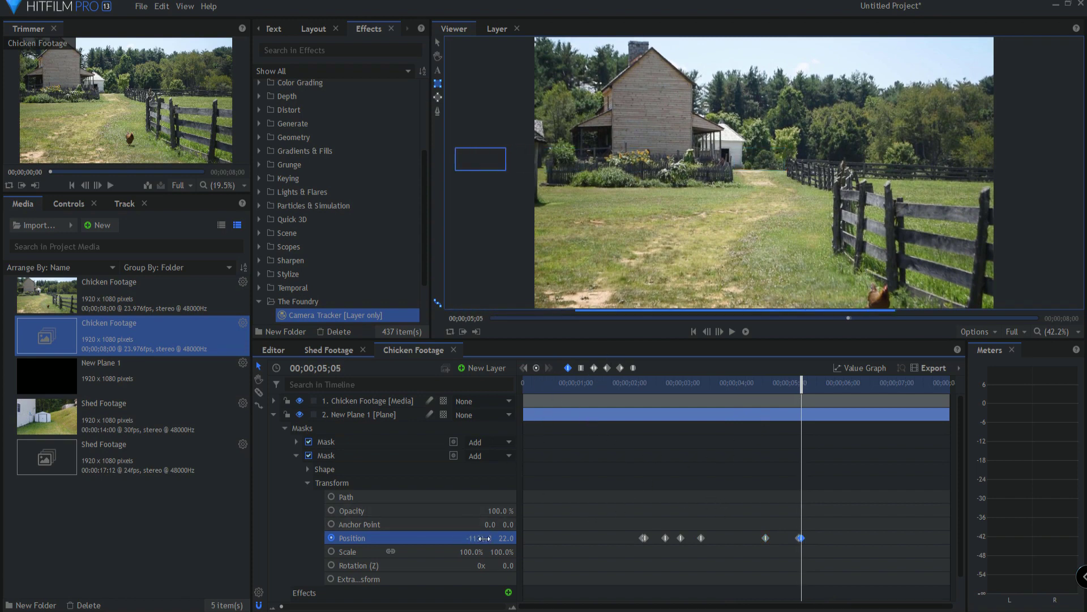
{"action": "left_click", "coordinate": [273, 415]}
Move New Plane 1 above Chicken Footage and play from the start to check the black mask
{"action": "left_click_drag", "start_coordinate": [352, 419], "coordinate": [372, 395]}
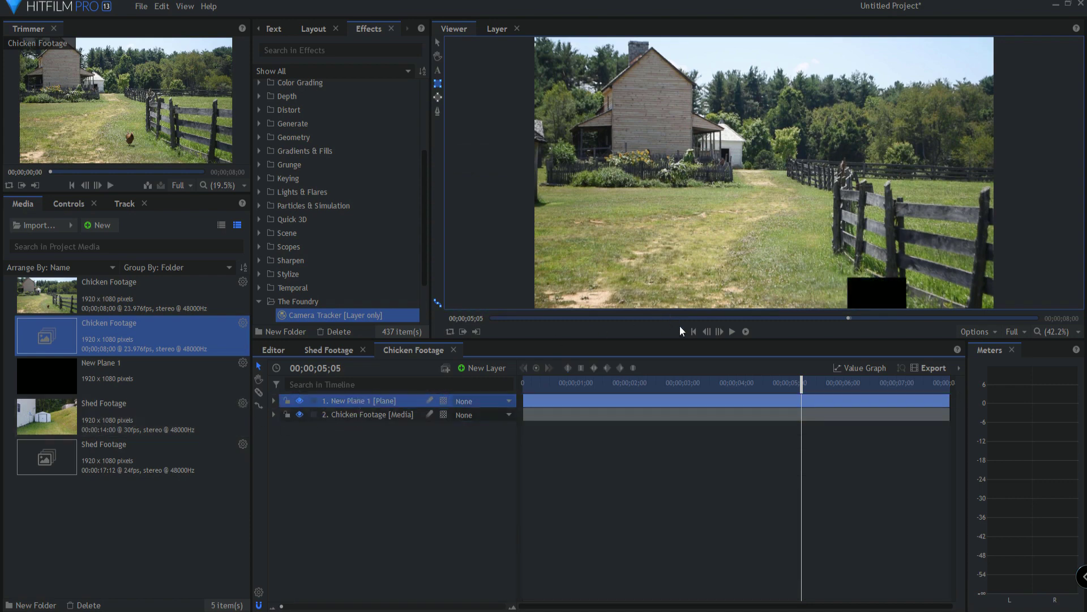
{"action": "left_click", "coordinate": [696, 331]}
{"action": "left_click", "coordinate": [395, 535]}
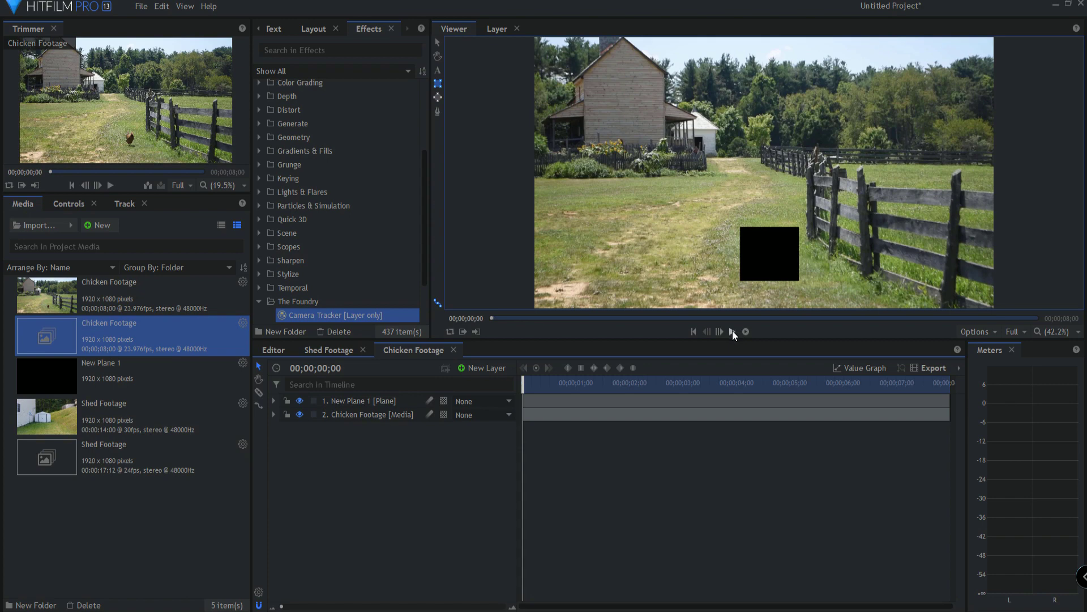
{"action": "left_click", "coordinate": [732, 331]}
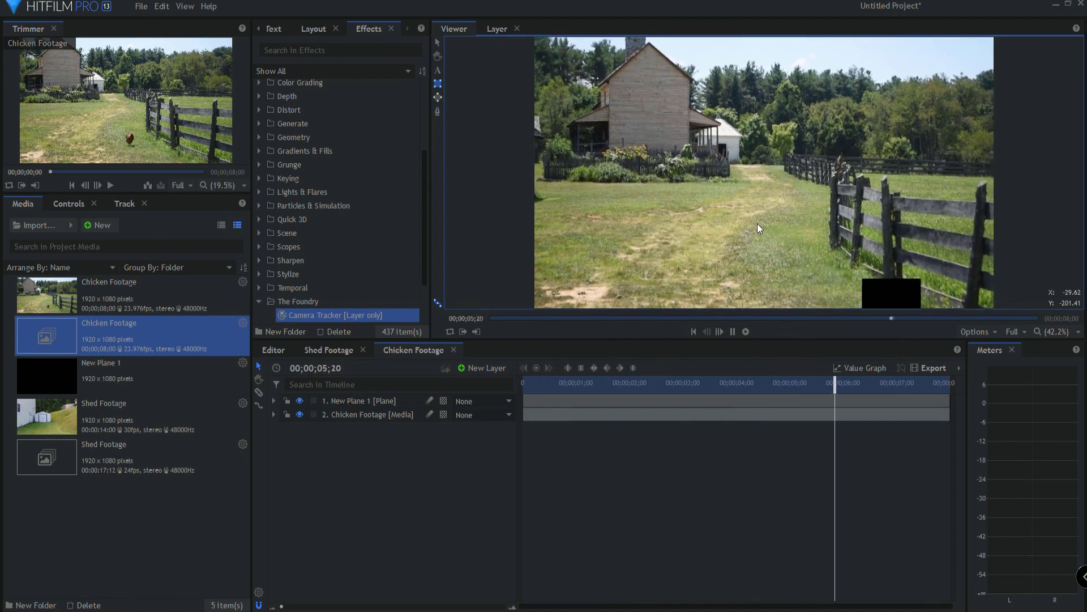
Stop playback and move New Plane 1 back below Chicken Footage
{"action": "left_click", "coordinate": [693, 331]}
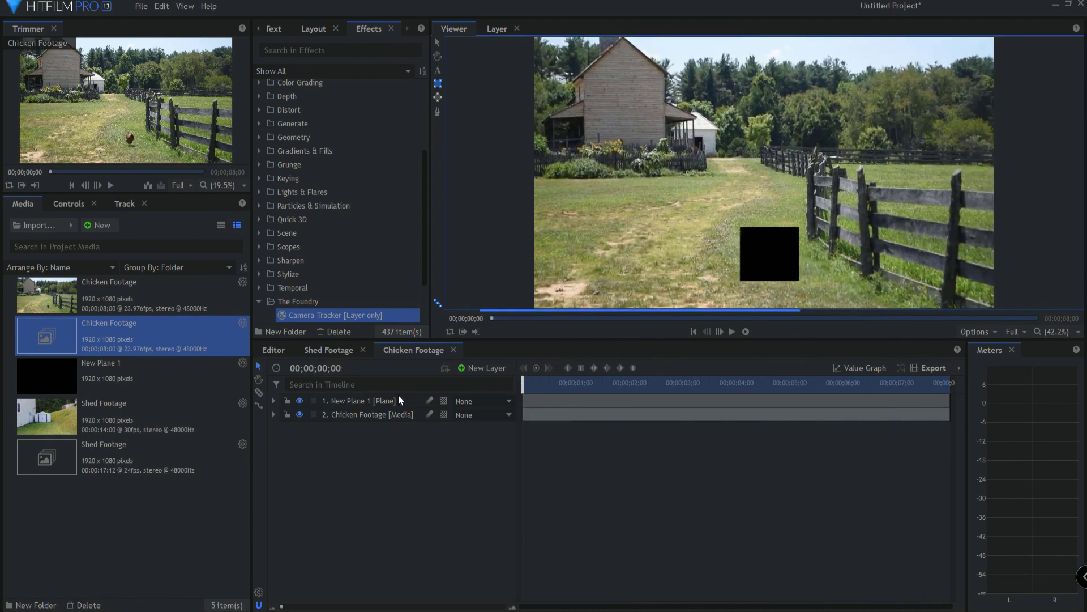
{"action": "left_click", "coordinate": [353, 400]}
{"action": "left_click_drag", "start_coordinate": [352, 399], "coordinate": [351, 436]}
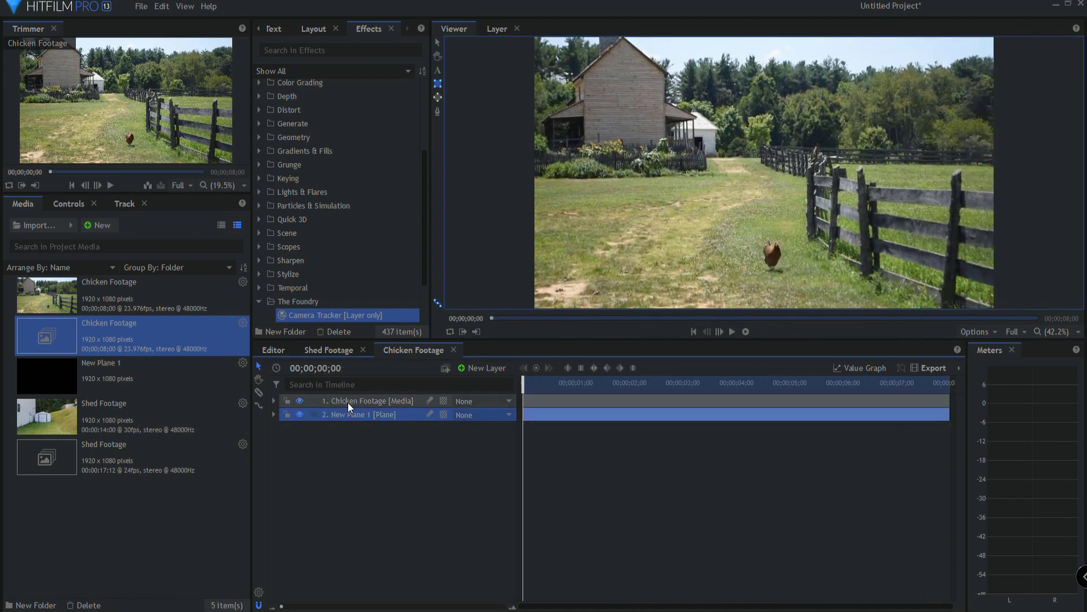
Set the Camera Tracker matte to Matte Alpha from New Plane 1 and start Track Features
{"action": "left_click", "coordinate": [286, 402]}
{"action": "left_click", "coordinate": [274, 400]}
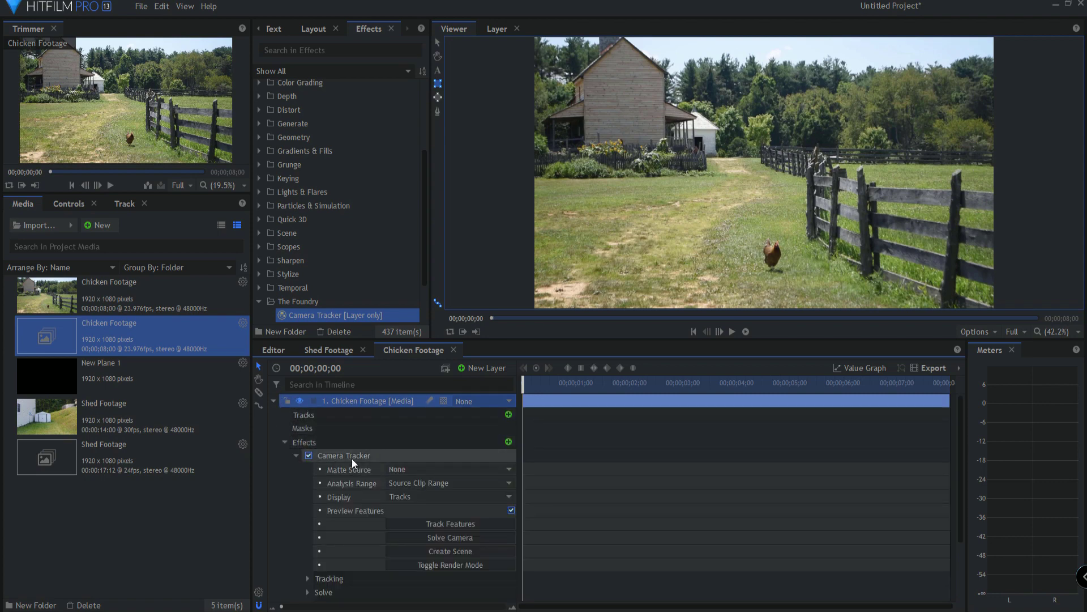
{"action": "left_click", "coordinate": [408, 468]}
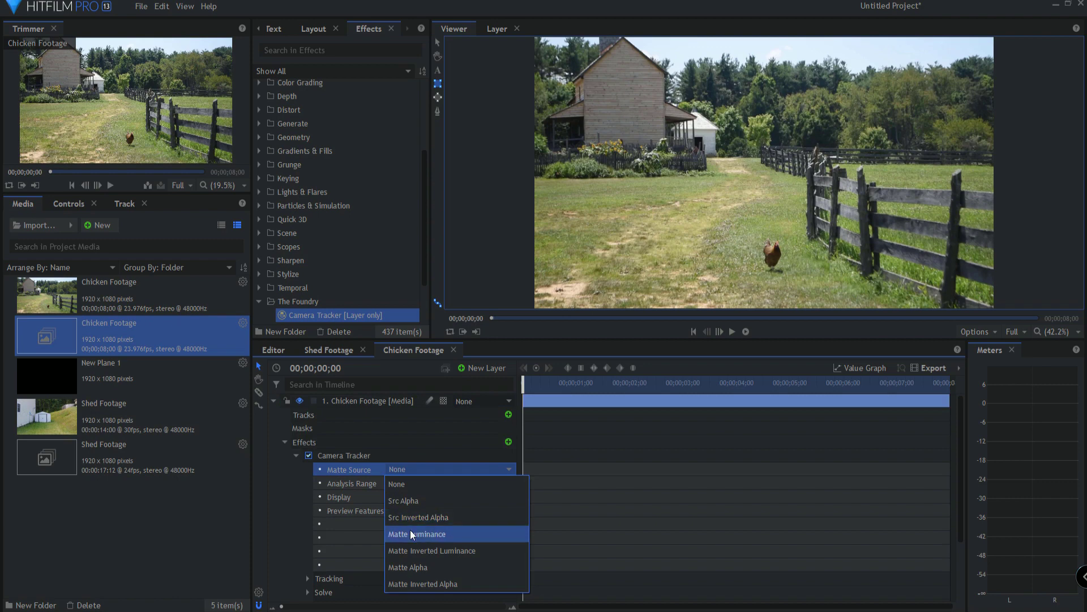
{"action": "left_click", "coordinate": [416, 566]}
{"action": "left_click", "coordinate": [407, 483]}
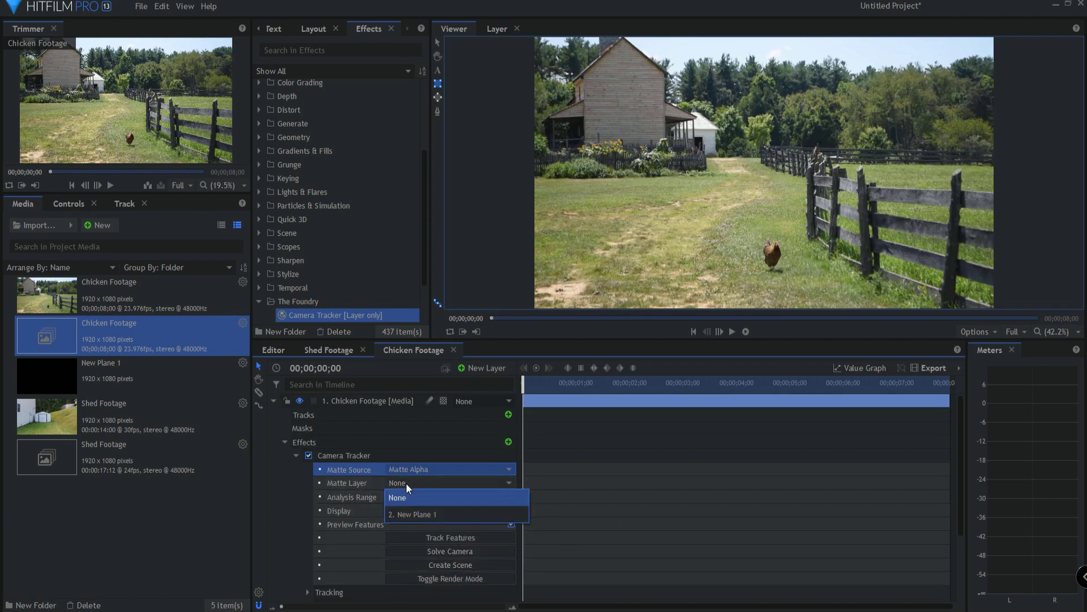
{"action": "left_click", "coordinate": [414, 515]}
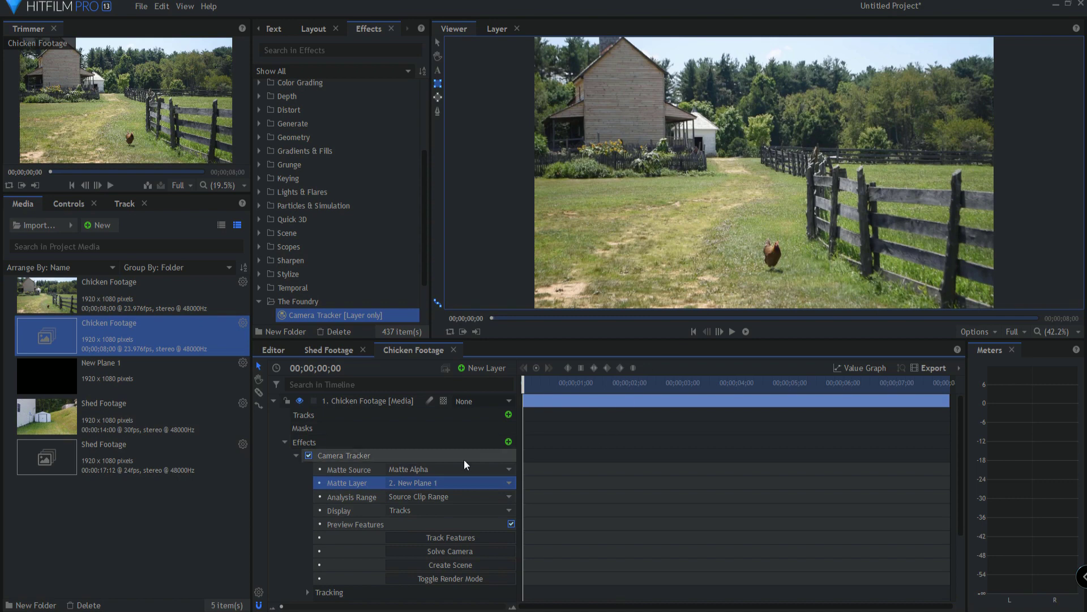
{"action": "left_click", "coordinate": [441, 536]}
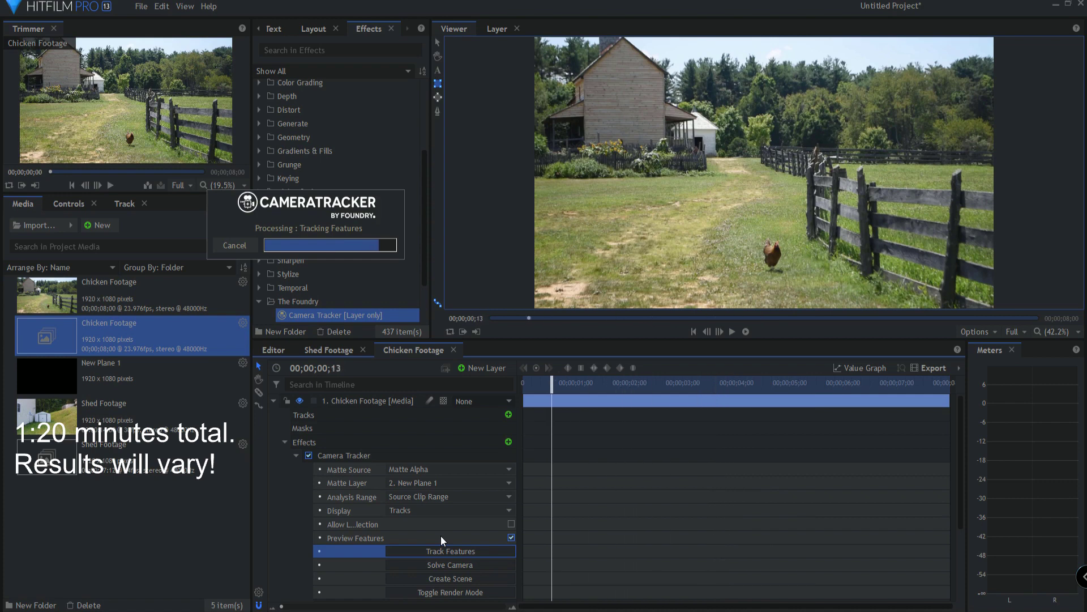
Solve the camera and create the scene, adding tracker camera and point layers
{"action": "left_click", "coordinate": [450, 566]}
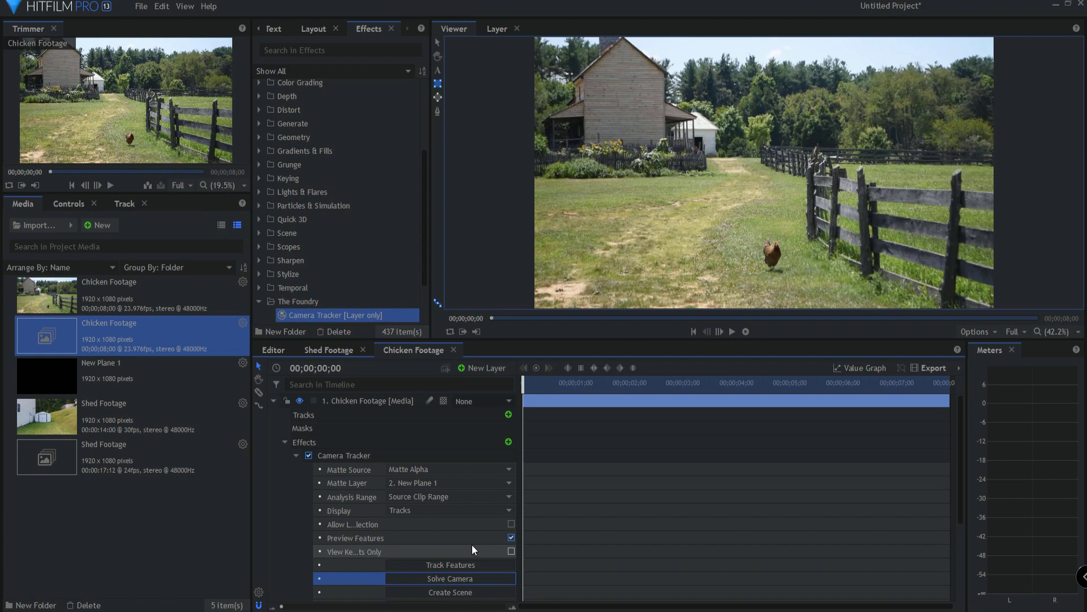
{"action": "left_click", "coordinate": [448, 593]}
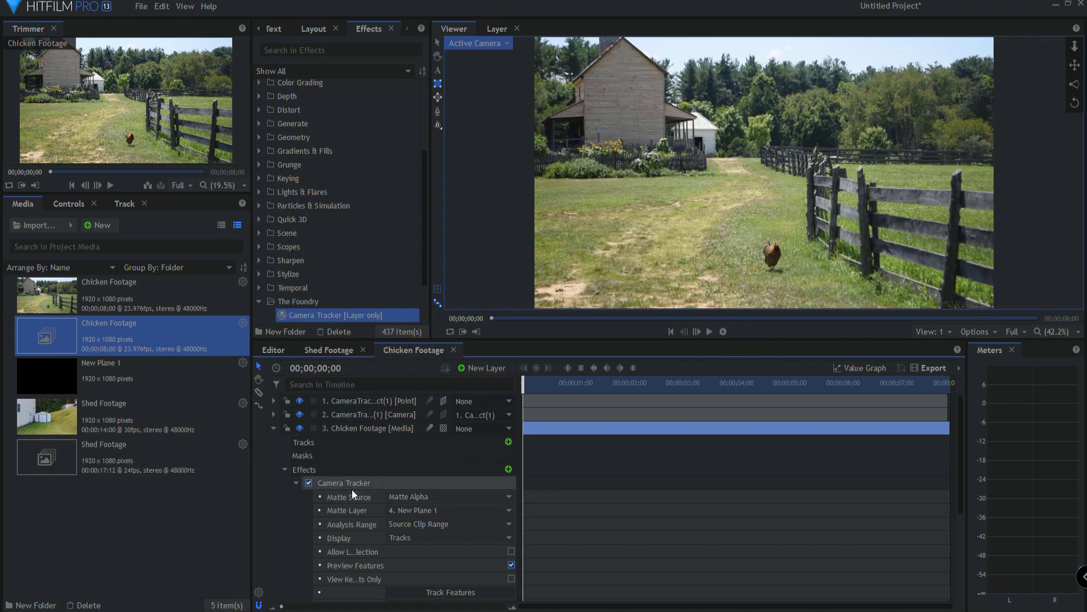
{"action": "left_click", "coordinate": [362, 410]}
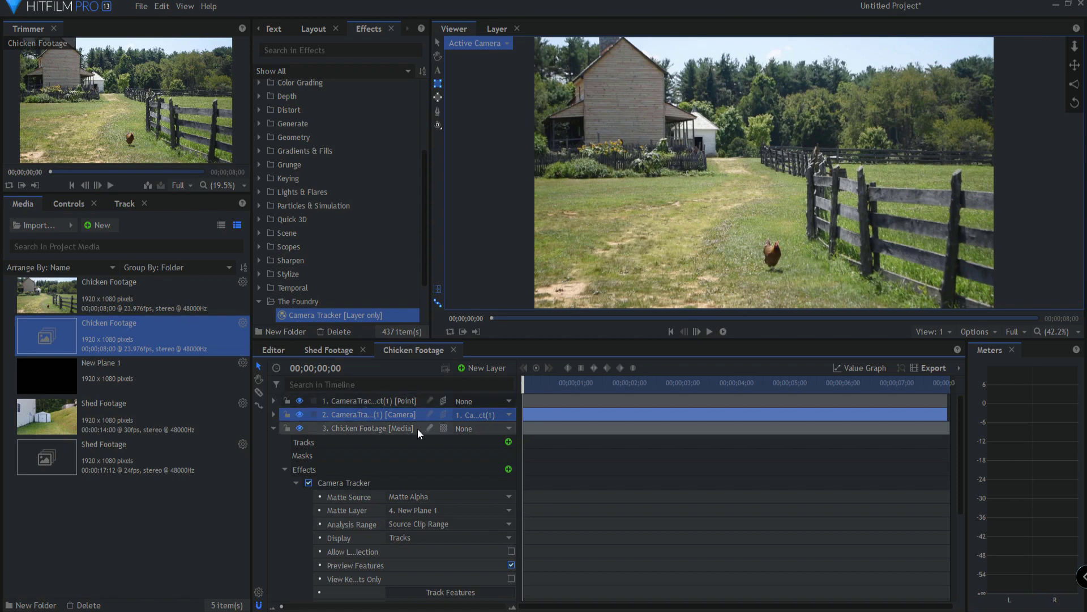
{"action": "scroll", "coordinate": [406, 456], "scroll_direction": "down", "scroll_amount": 3}
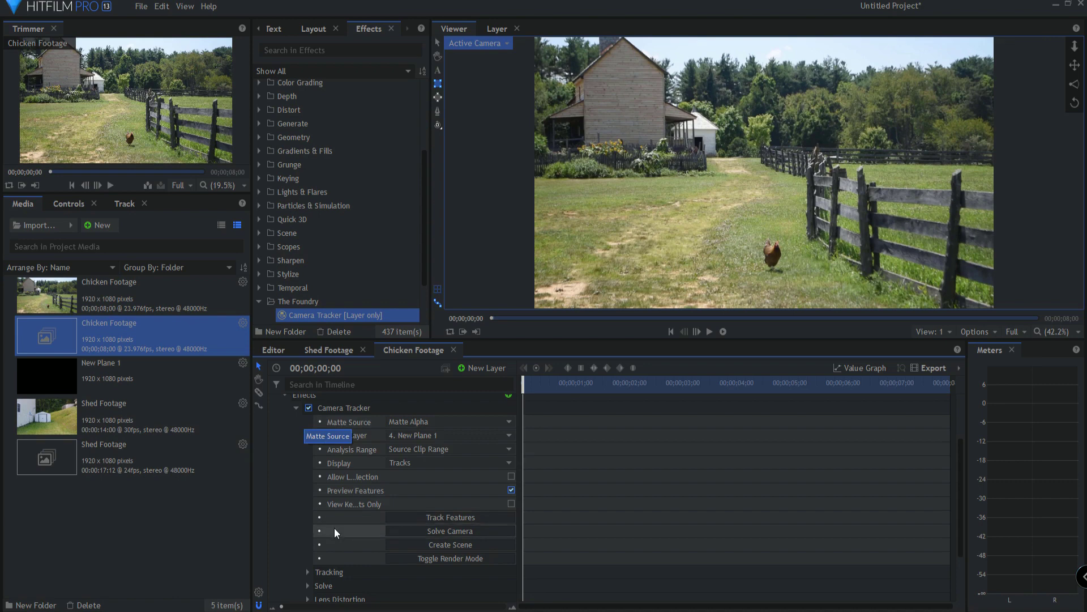
{"action": "scroll", "coordinate": [335, 525], "scroll_direction": "down", "scroll_amount": 3}
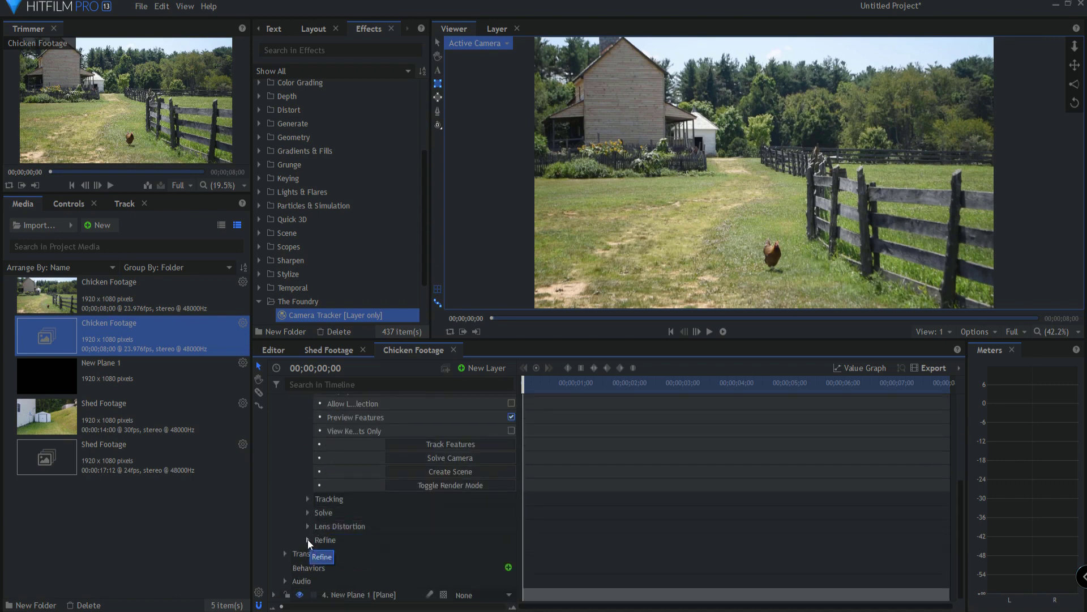
{"action": "left_click", "coordinate": [307, 498]}
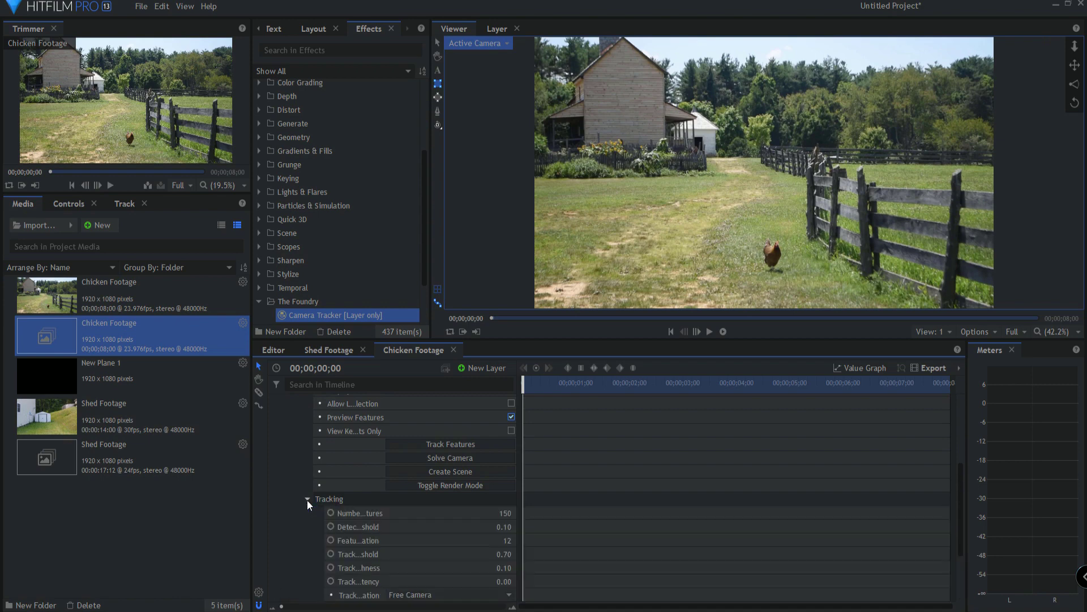
{"action": "scroll", "coordinate": [317, 507], "scroll_direction": "down", "scroll_amount": 3}
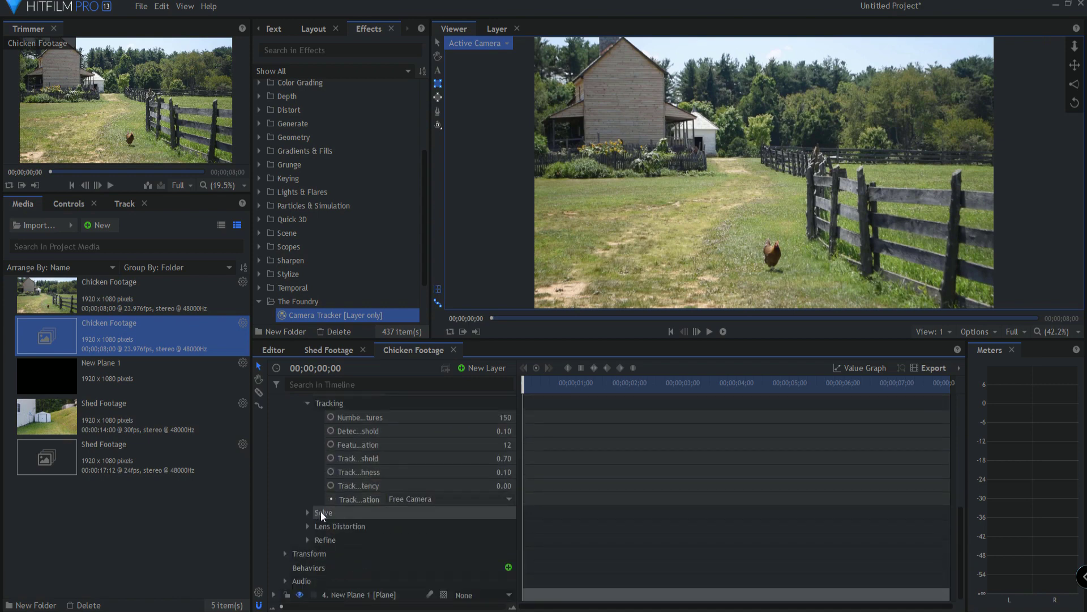
{"action": "left_click", "coordinate": [408, 499]}
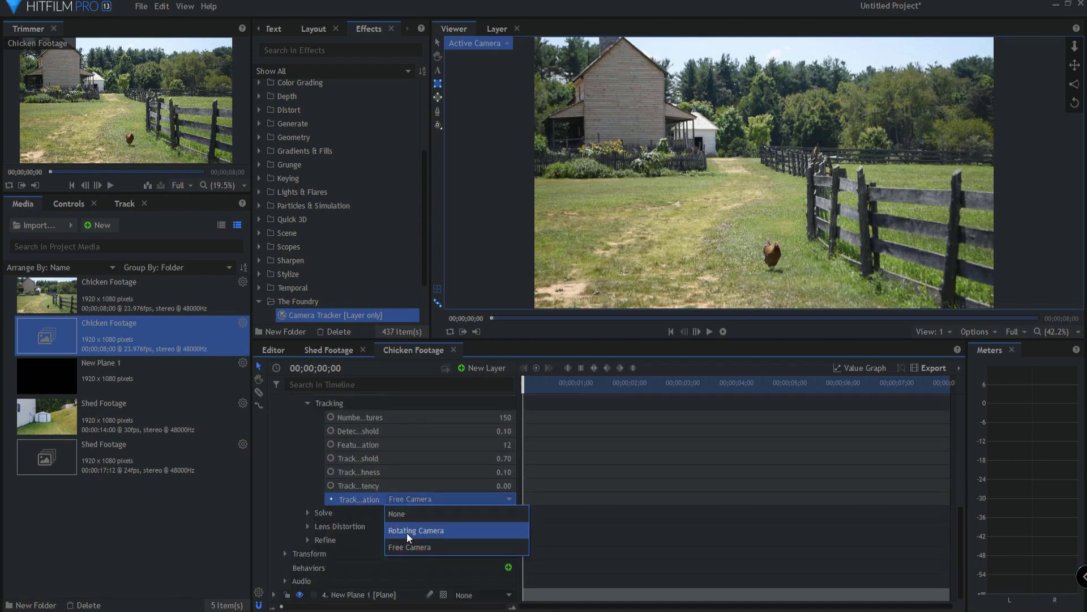
{"action": "left_click", "coordinate": [406, 498]}
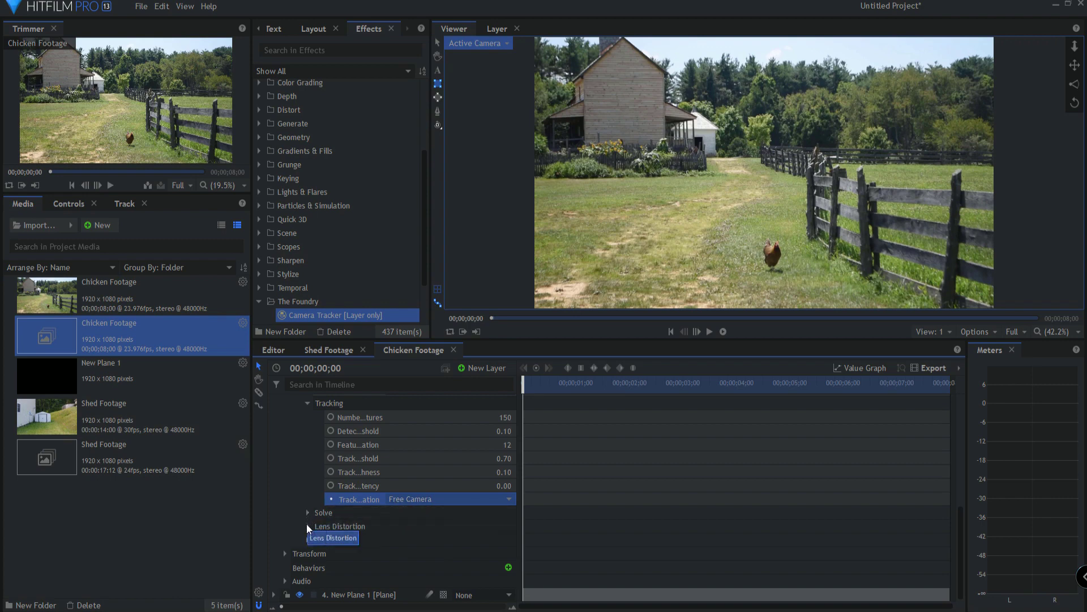
{"action": "left_click", "coordinate": [307, 539]}
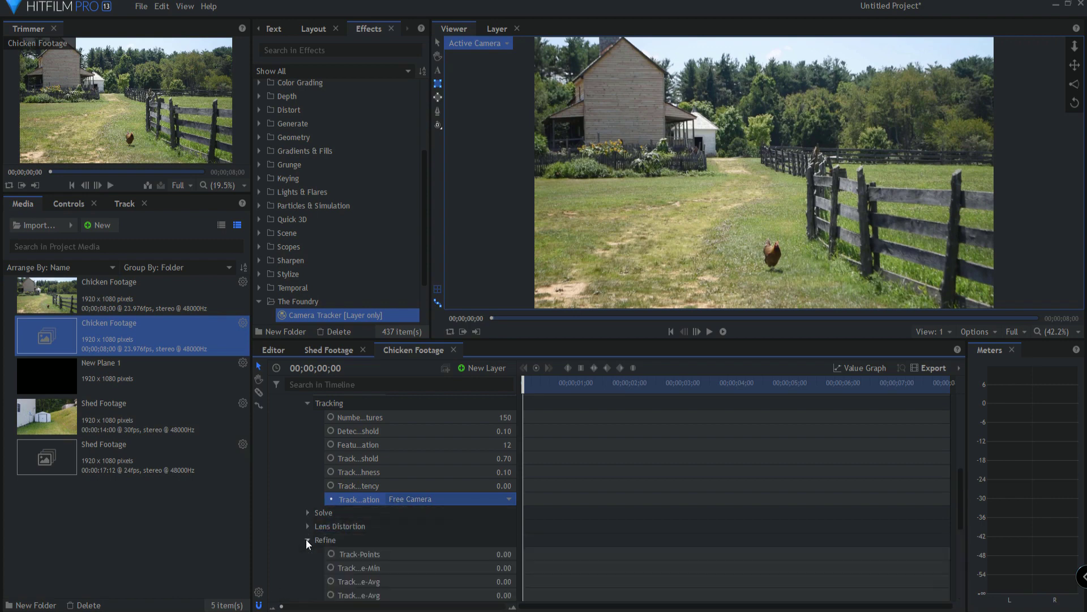
{"action": "scroll", "coordinate": [340, 538], "scroll_direction": "down", "scroll_amount": 3}
{"action": "left_click", "coordinate": [308, 428]}
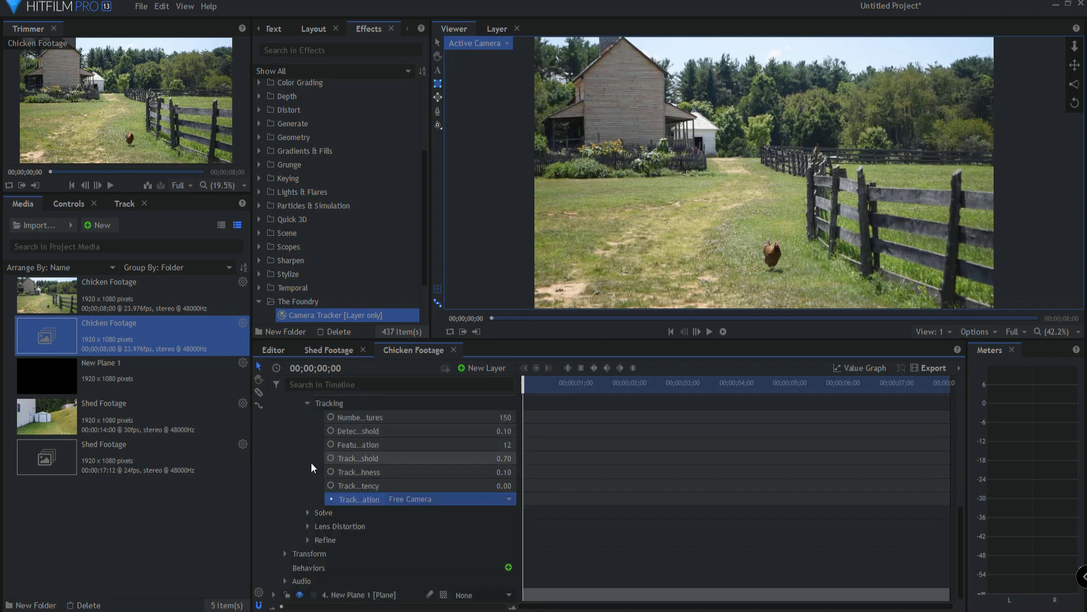
{"action": "left_click", "coordinate": [308, 510]}
{"action": "scroll", "coordinate": [406, 535], "scroll_direction": "up", "scroll_amount": 3}
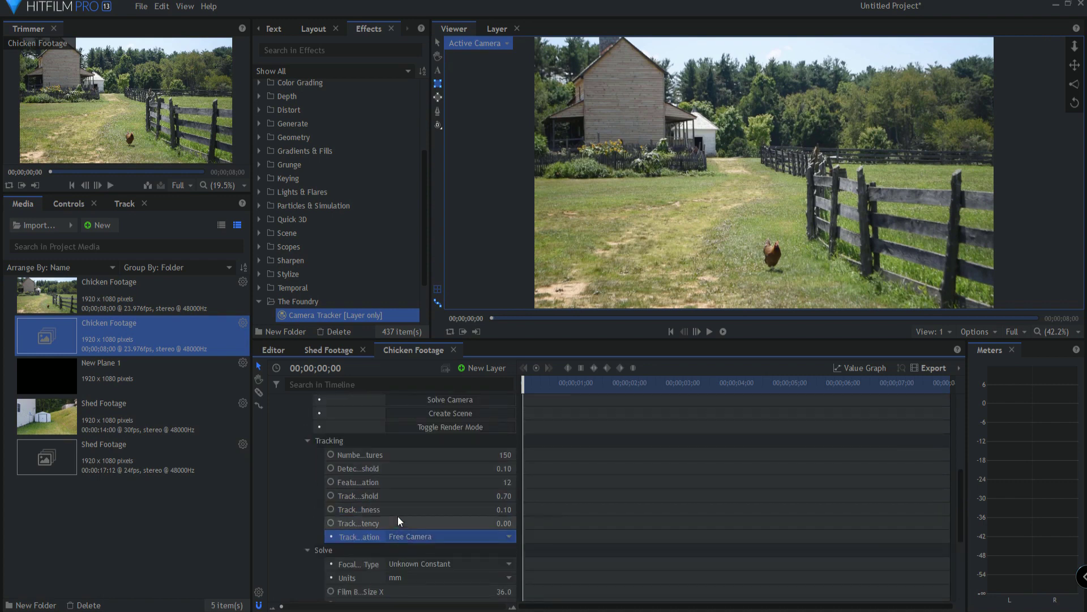
{"action": "scroll", "coordinate": [398, 515], "scroll_direction": "down", "scroll_amount": 2}
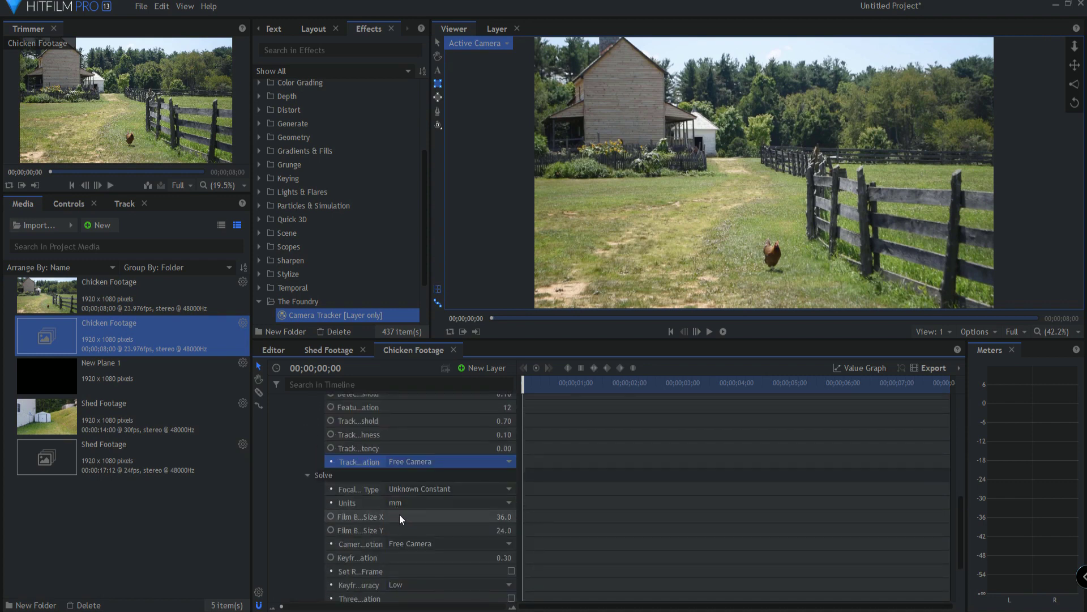
{"action": "left_click", "coordinate": [415, 488]}
{"action": "left_click", "coordinate": [413, 488]}
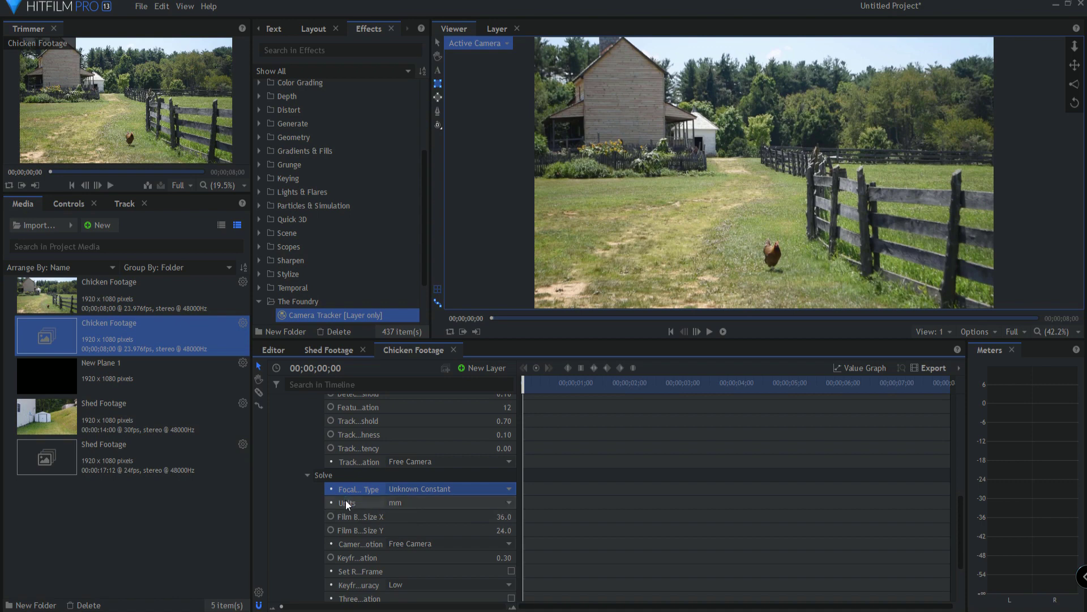
{"action": "scroll", "coordinate": [345, 500], "scroll_direction": "up", "scroll_amount": 3}
{"action": "left_click", "coordinate": [308, 588]}
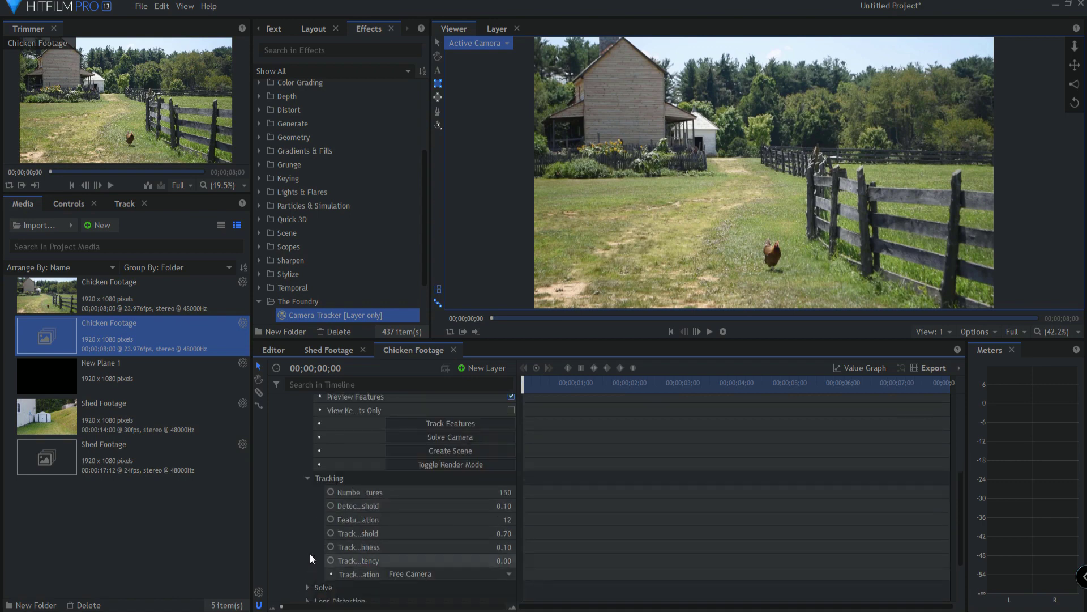
{"action": "left_click", "coordinate": [307, 478]}
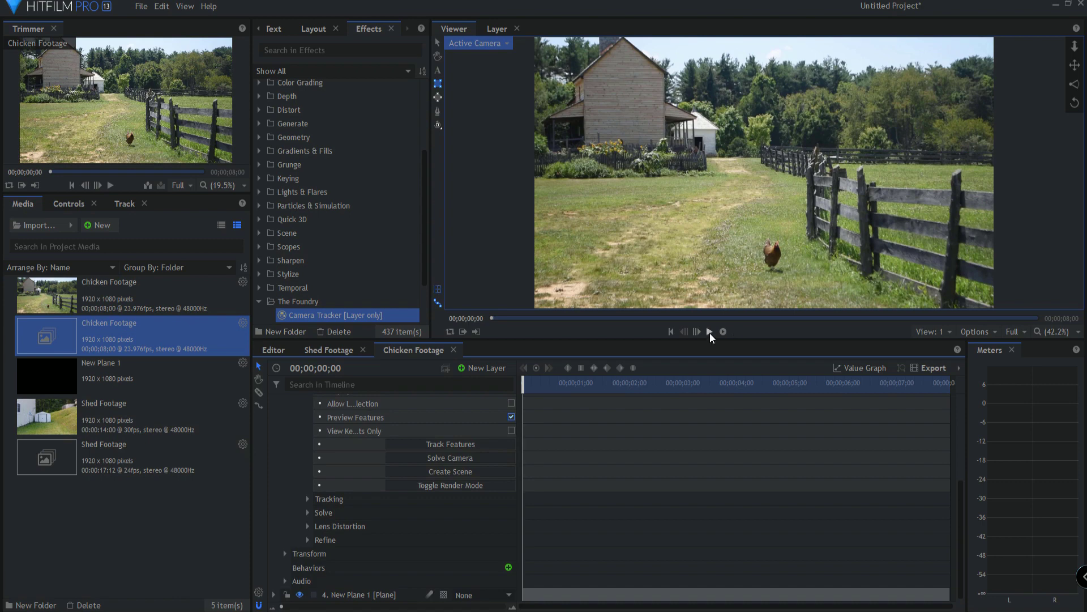
Review the camera track in playback, then select Chicken Footage's Camera Tracker effect to show markers
{"action": "left_click", "coordinate": [467, 473]}
{"action": "left_click", "coordinate": [374, 415]}
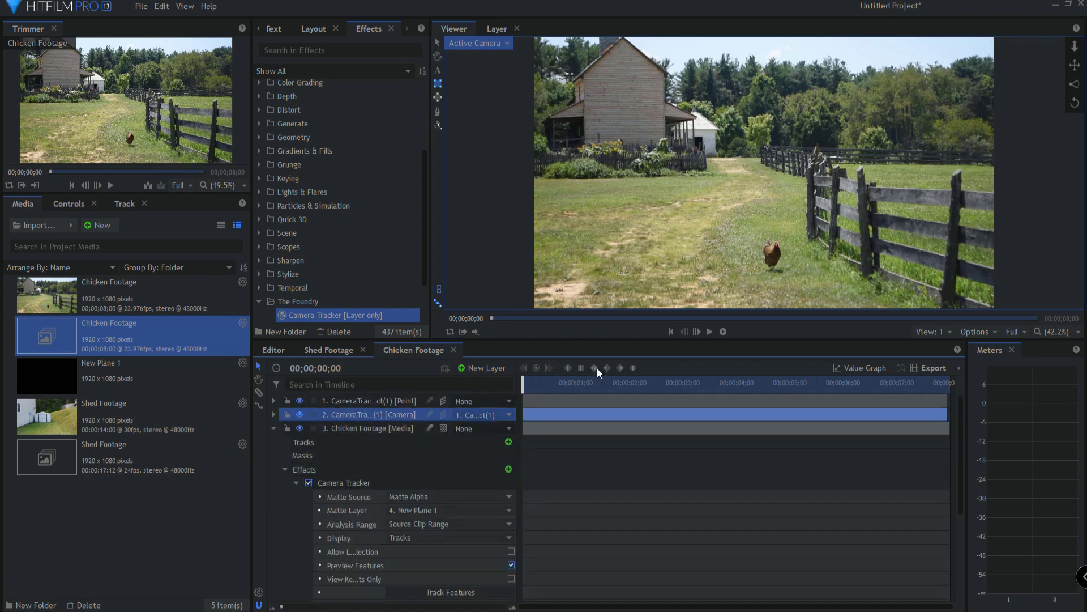
{"action": "left_click", "coordinate": [710, 331]}
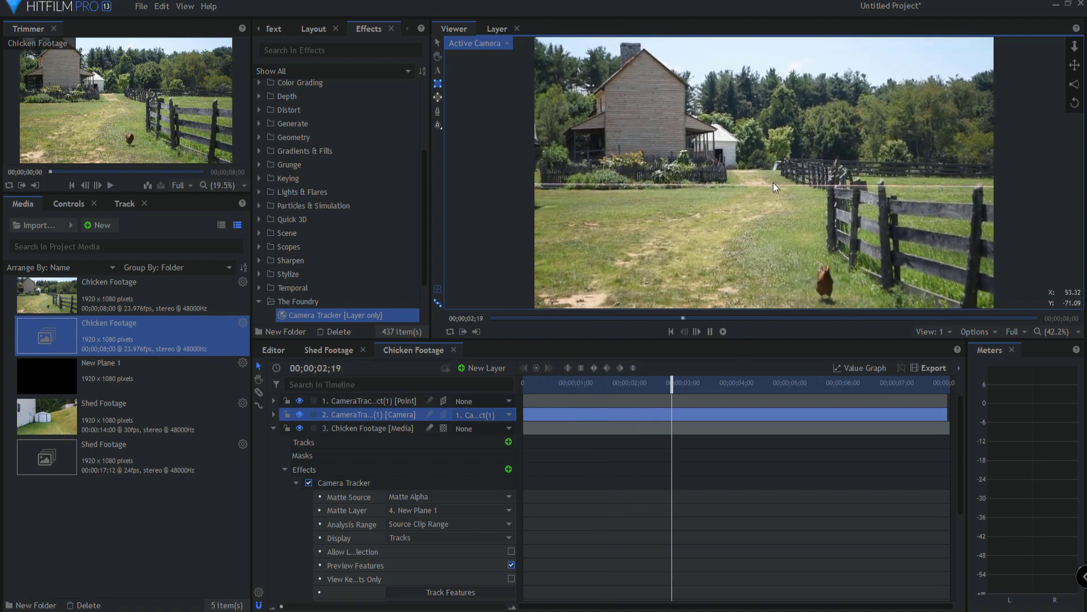
{"action": "left_click", "coordinate": [710, 332]}
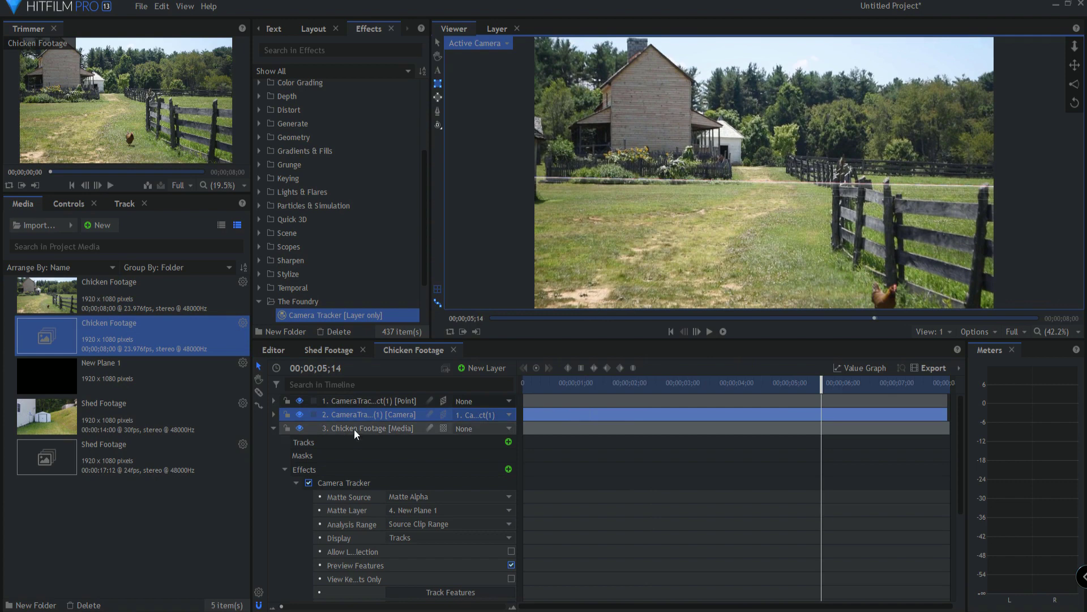
{"action": "left_click", "coordinate": [353, 482]}
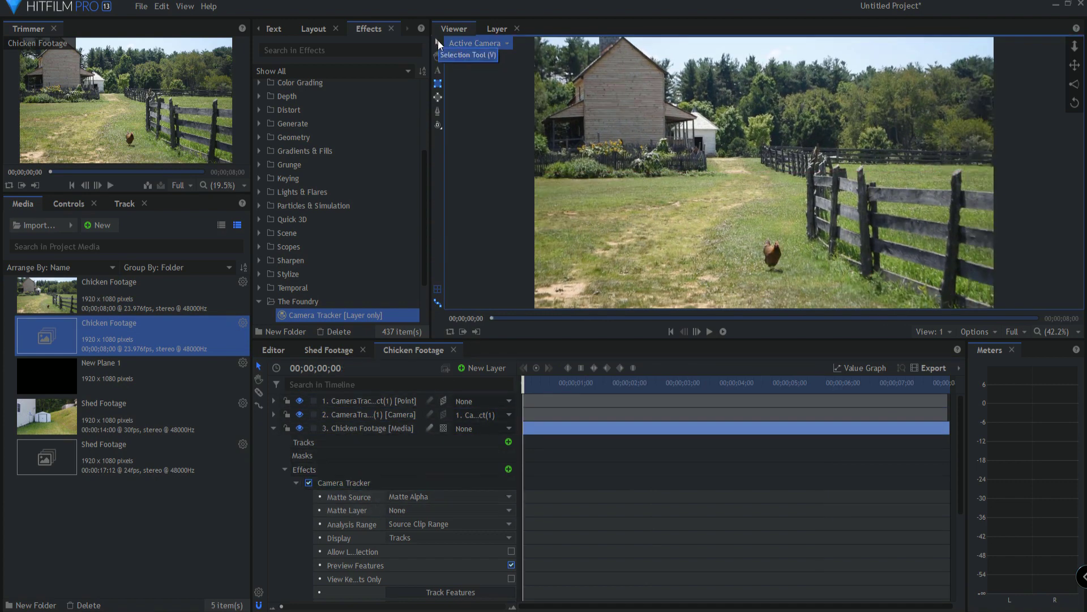
{"action": "left_click", "coordinate": [438, 42]}
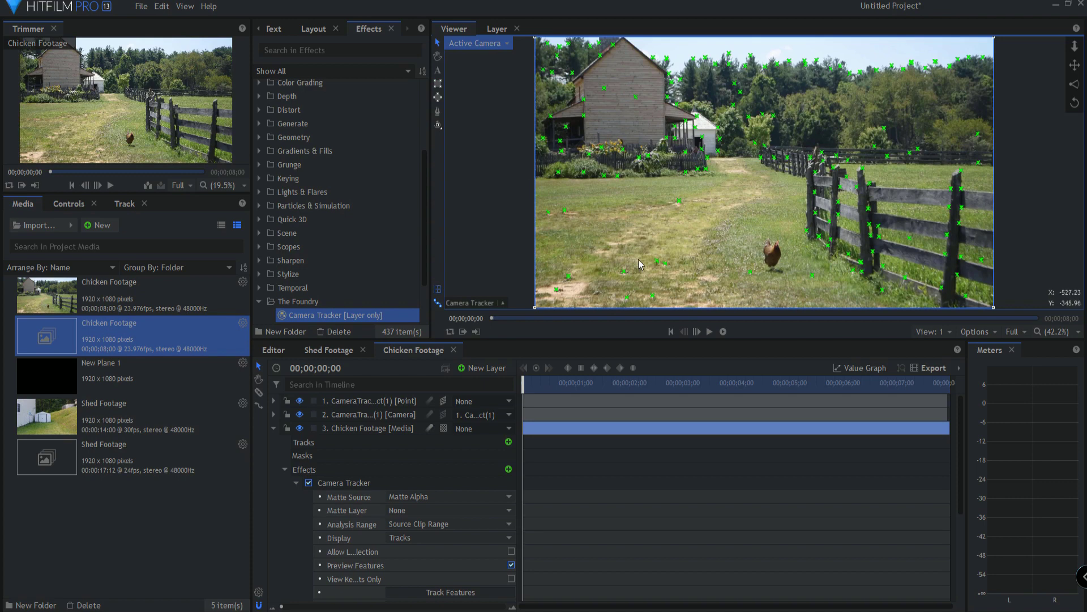
Set the ground plane from track points marquee-selected on the lower-left grass
{"action": "mouse_move", "coordinate": [523, 384]}
{"action": "left_mouse_down"}
{"action": "mouse_move", "coordinate": [740, 384]}
{"action": "mouse_move", "coordinate": [523, 384]}
{"action": "left_mouse_up"}
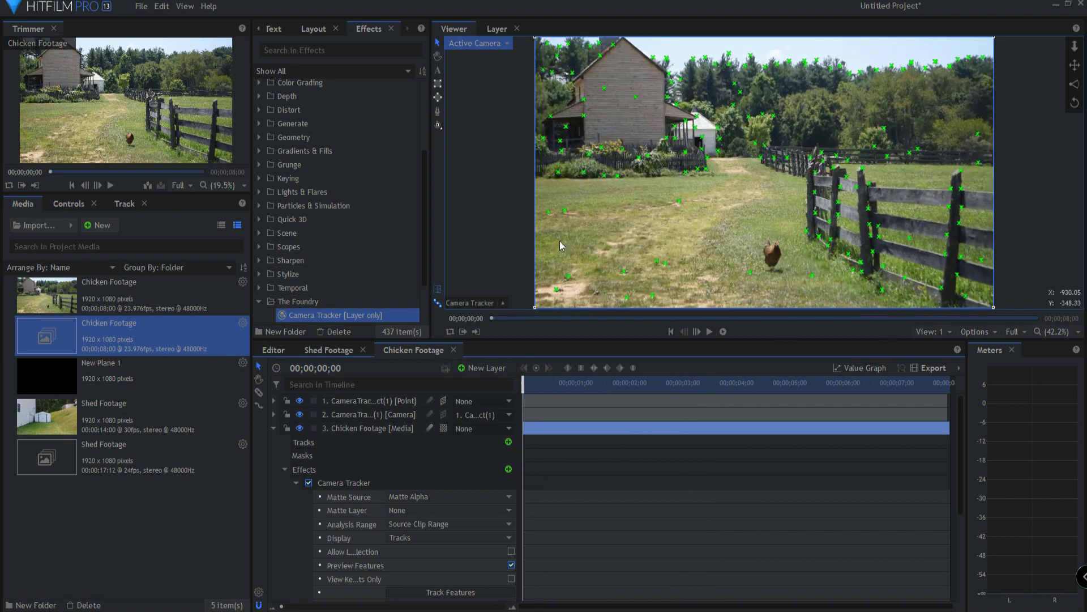
{"action": "mouse_move", "coordinate": [564, 250]}
{"action": "left_mouse_down"}
{"action": "mouse_move", "coordinate": [696, 301]}
{"action": "mouse_move", "coordinate": [754, 302]}
{"action": "left_mouse_up"}
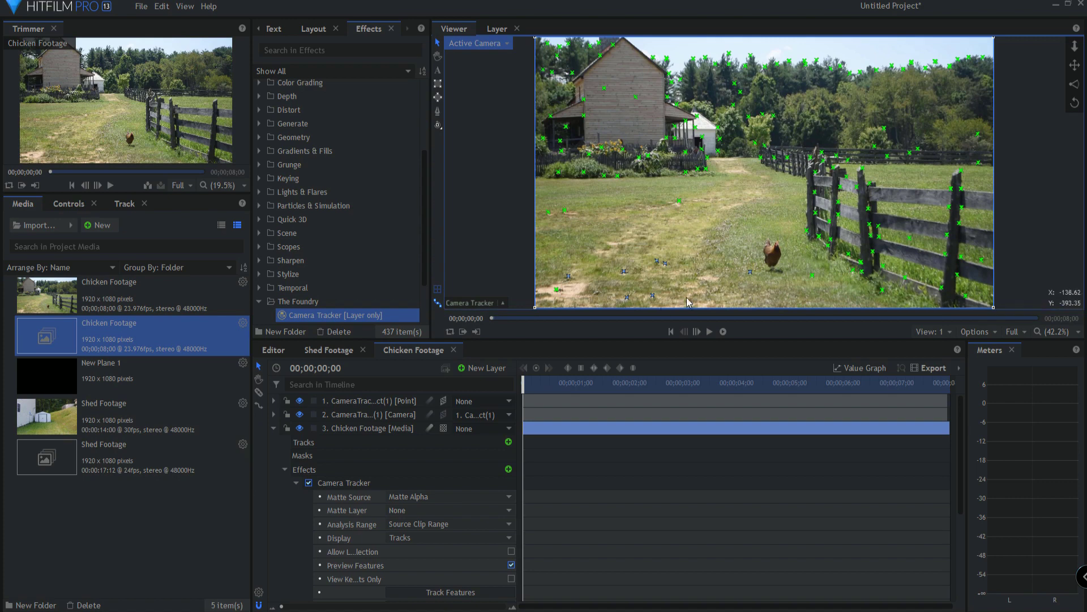
{"action": "left_click", "coordinate": [473, 304]}
{"action": "mouse_move", "coordinate": [470, 281]}
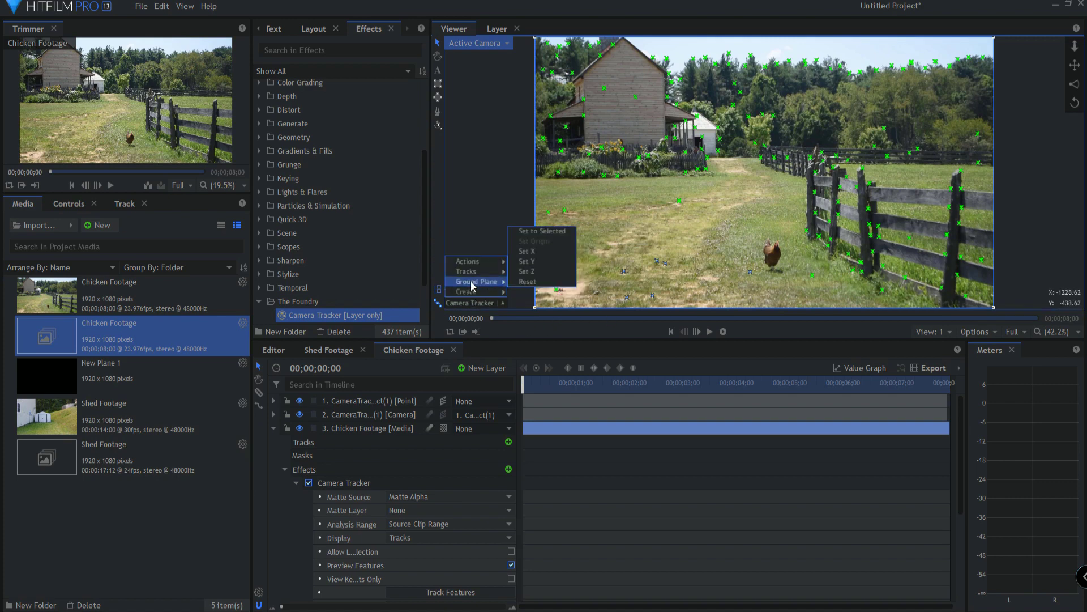
{"action": "left_click", "coordinate": [548, 231]}
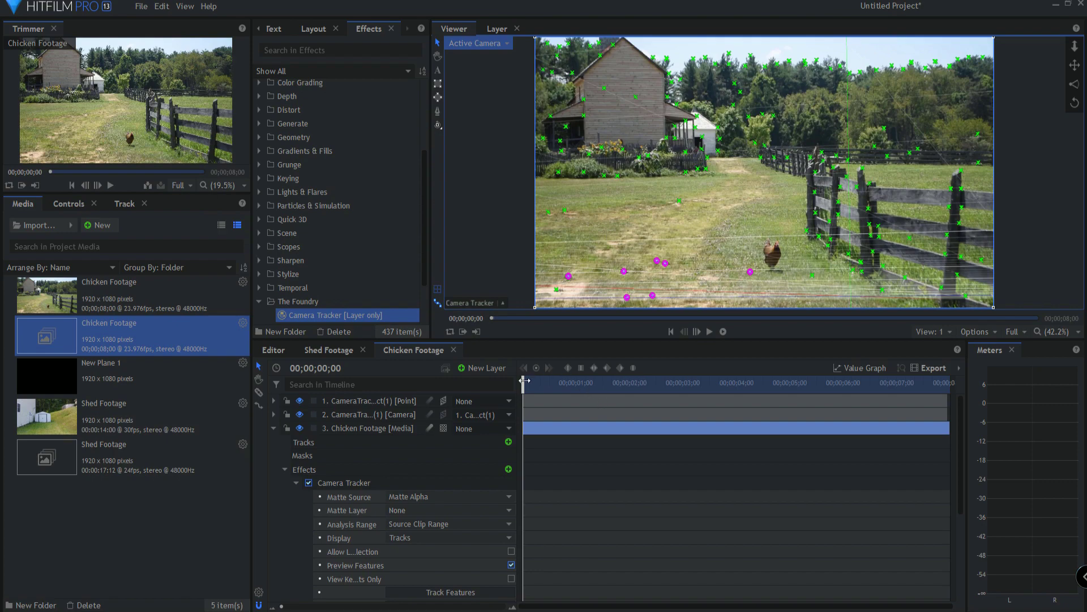
{"action": "left_click_drag", "start_coordinate": [524, 381], "coordinate": [498, 351]}
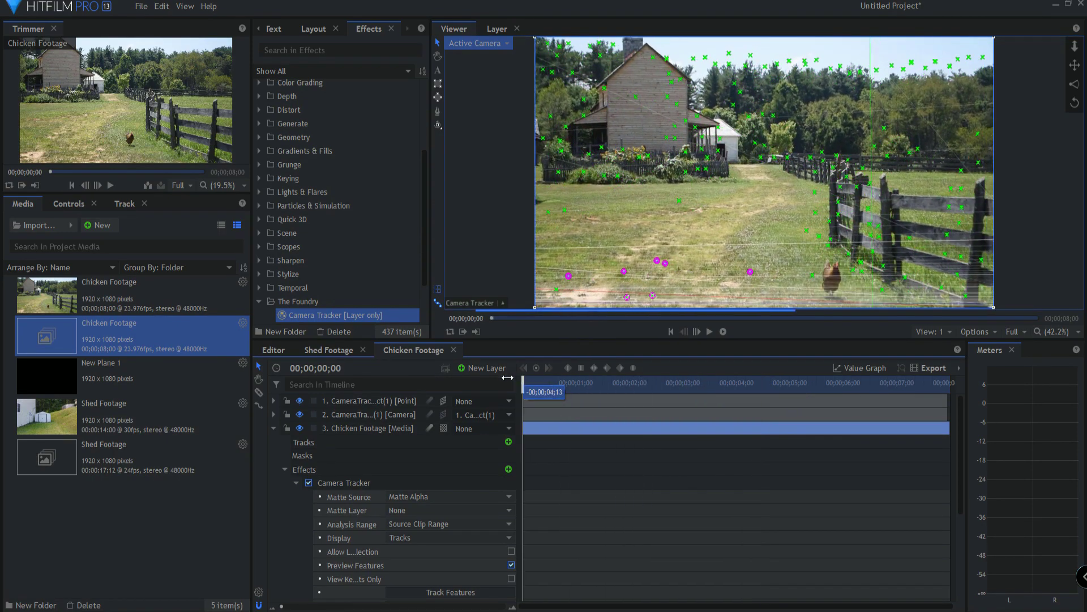
Deselect the track points and scrub through the clip to review the tracking
{"action": "left_click", "coordinate": [488, 304]}
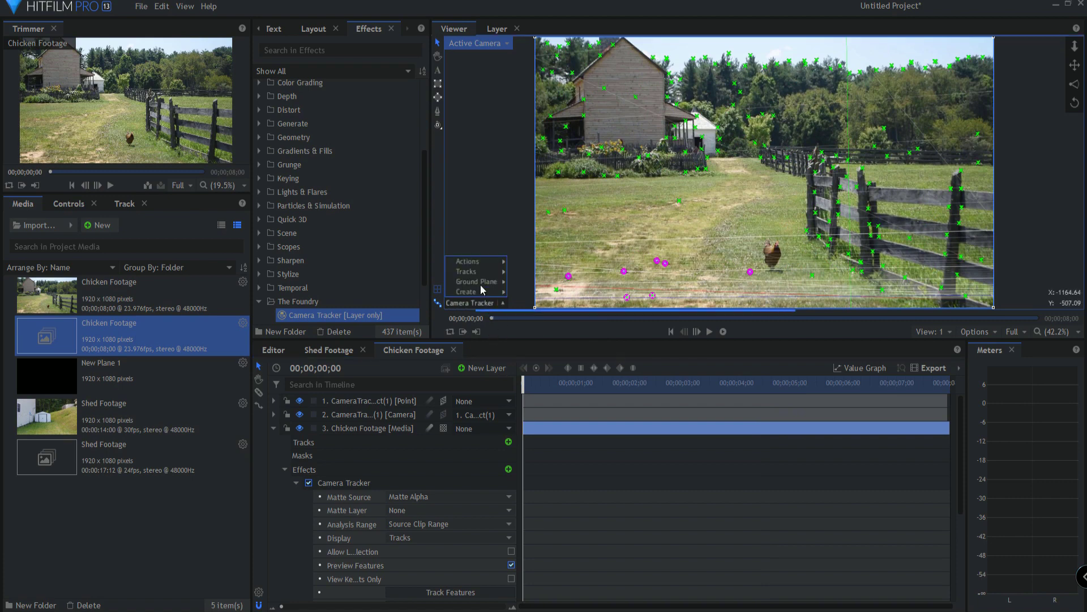
{"action": "mouse_move", "coordinate": [480, 283]}
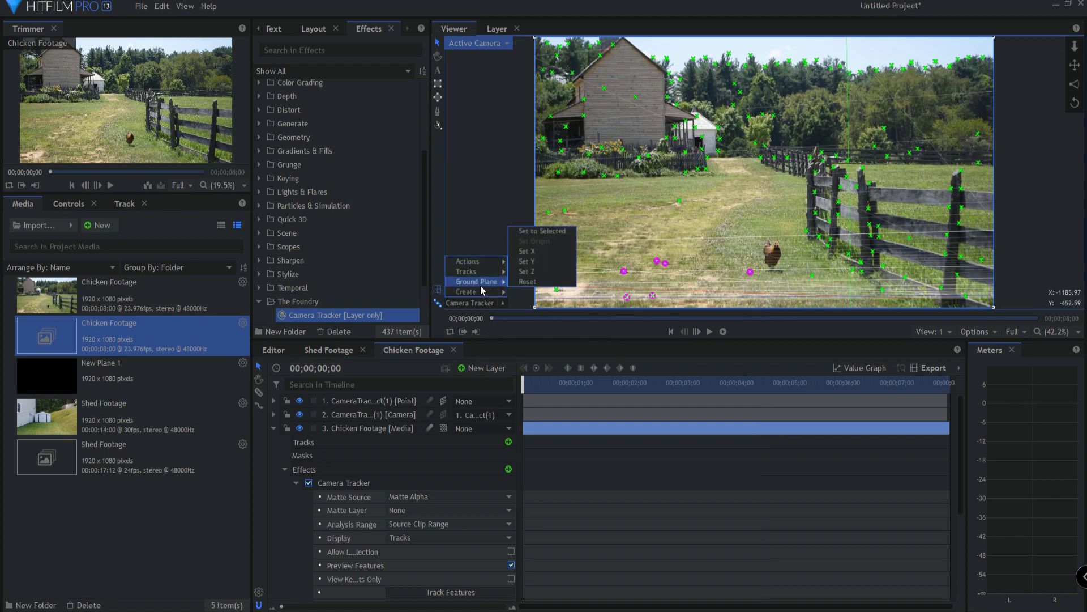
{"action": "left_click", "coordinate": [556, 304]}
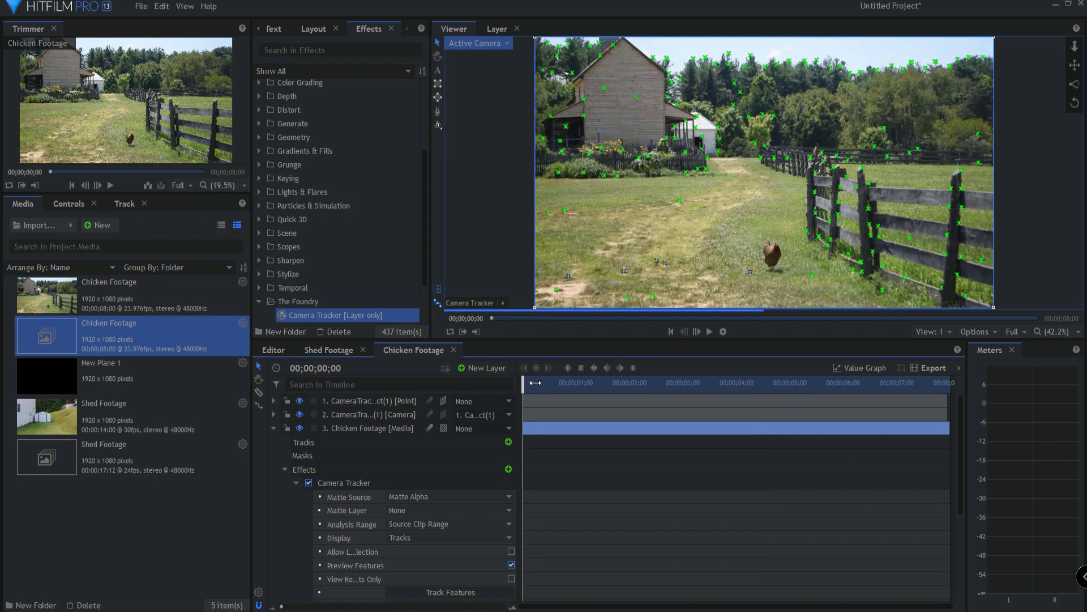
{"action": "mouse_move", "coordinate": [523, 383]}
{"action": "left_mouse_down"}
{"action": "mouse_move", "coordinate": [669, 383]}
{"action": "mouse_move", "coordinate": [534, 383]}
{"action": "left_mouse_up"}
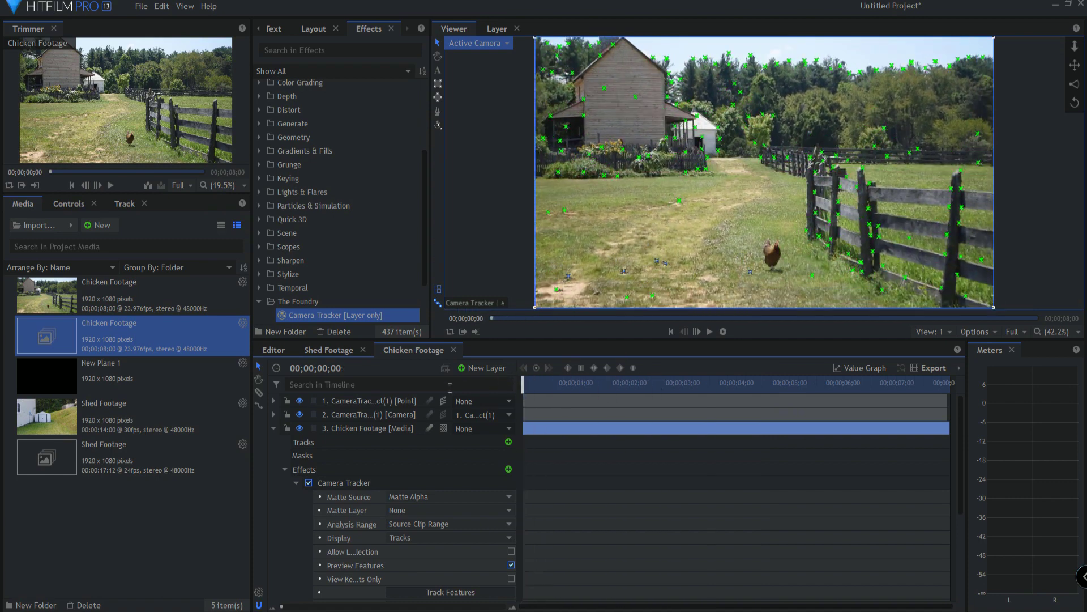
Create a tracker point layer from the selected track on the grass path
{"action": "mouse_move", "coordinate": [684, 217]}
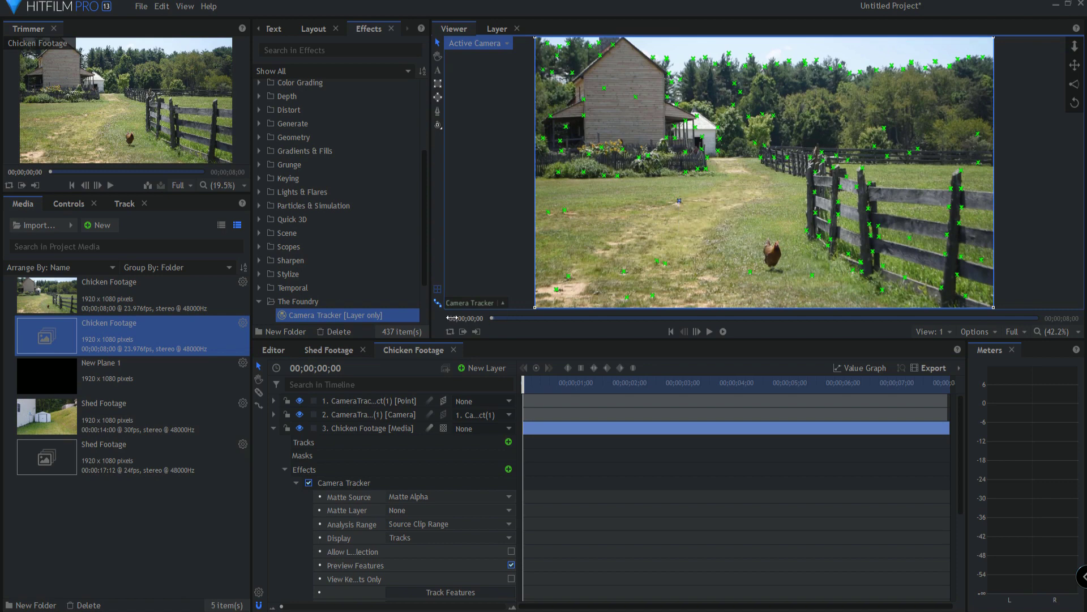
{"action": "left_click", "coordinate": [468, 303]}
{"action": "mouse_move", "coordinate": [476, 291]}
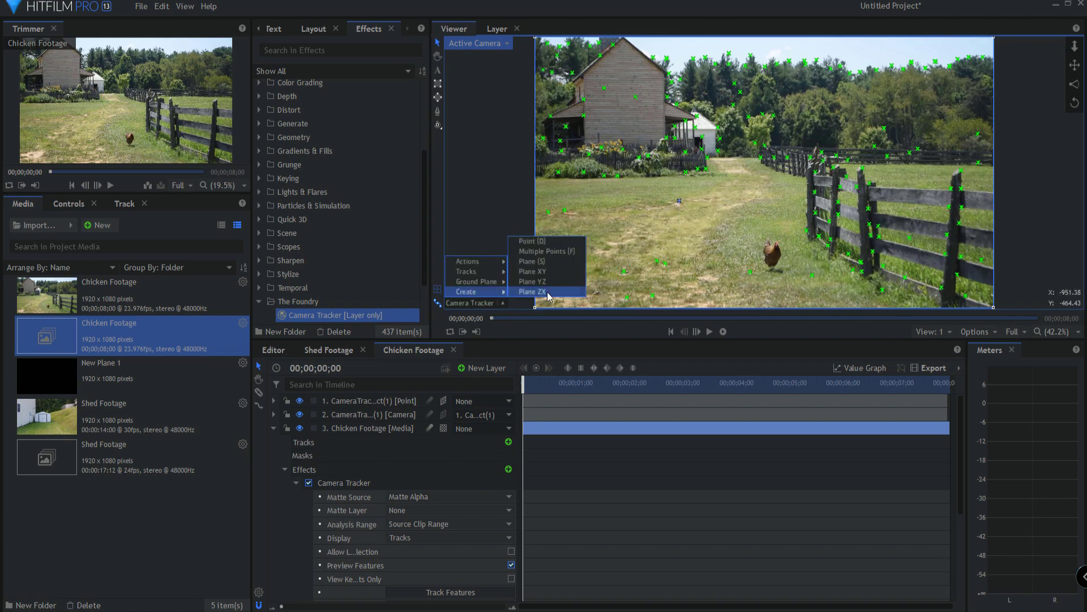
{"action": "left_click", "coordinate": [542, 241]}
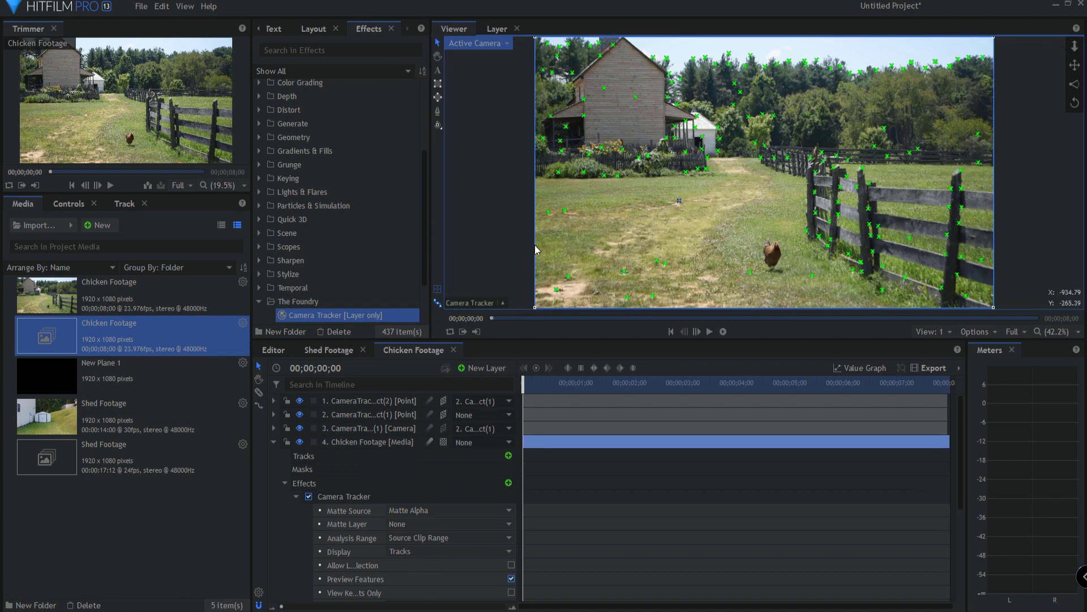
Rename the new point layer 'Ground'
{"action": "left_click", "coordinate": [362, 401]}
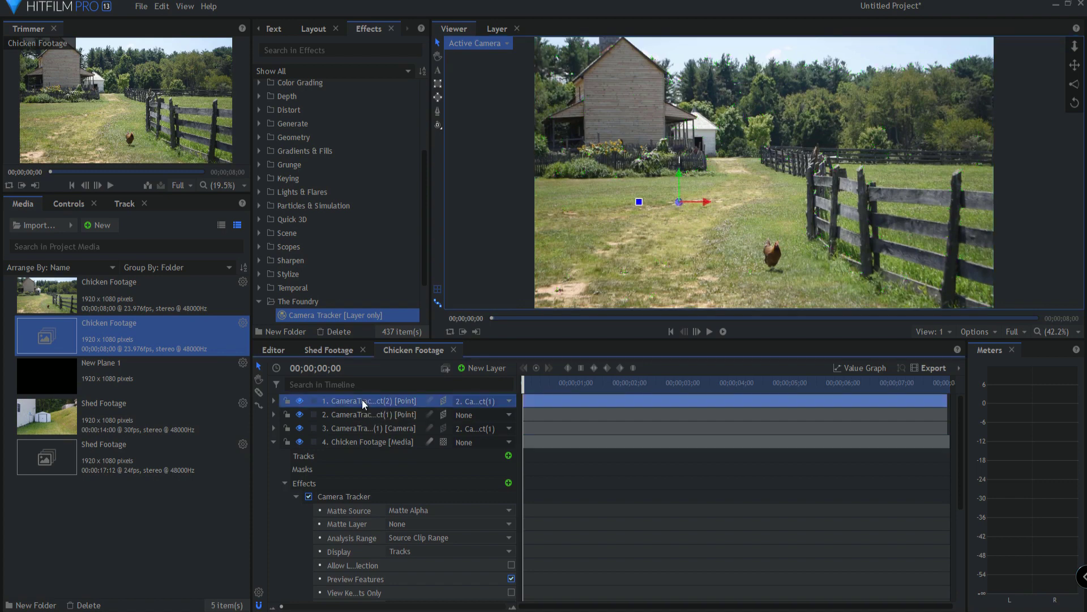
{"action": "double_click", "coordinate": [362, 401]}
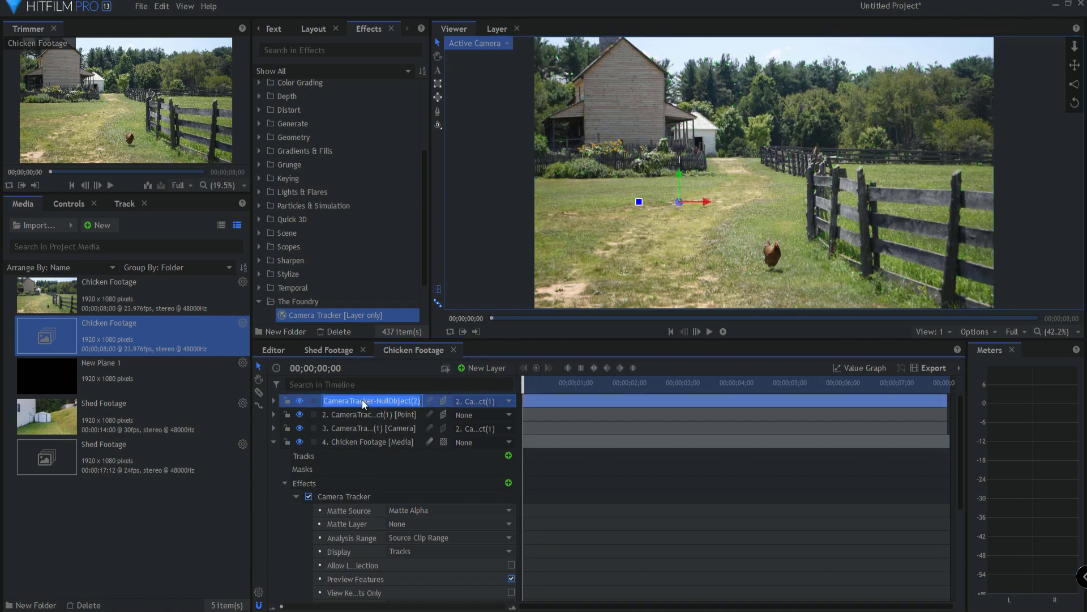
{"action": "type", "text": "Ground"}
{"action": "key", "text": "Return"}
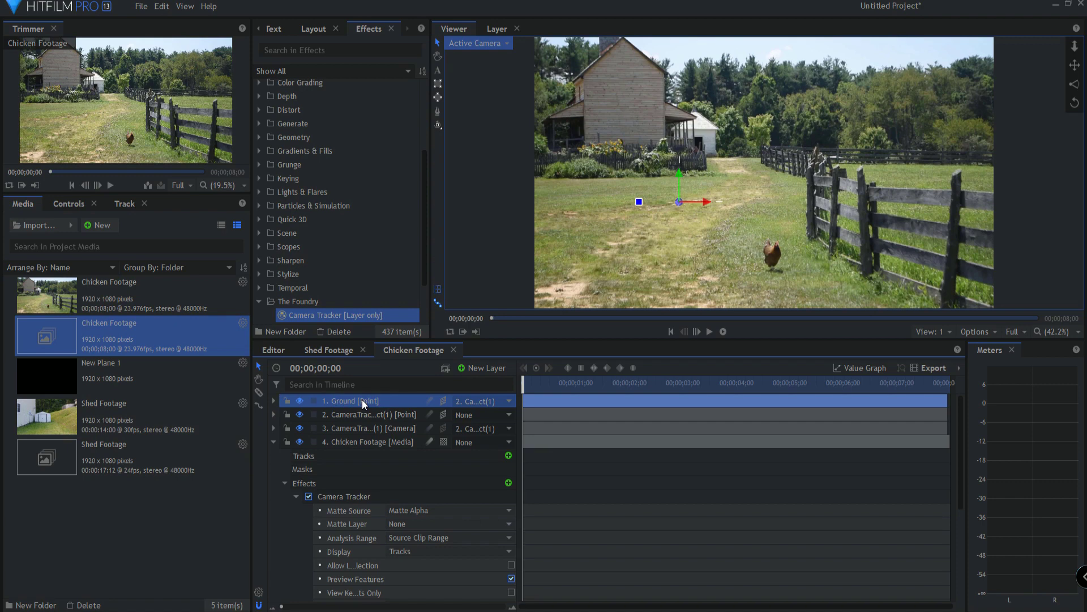
{"action": "left_click", "coordinate": [357, 493]}
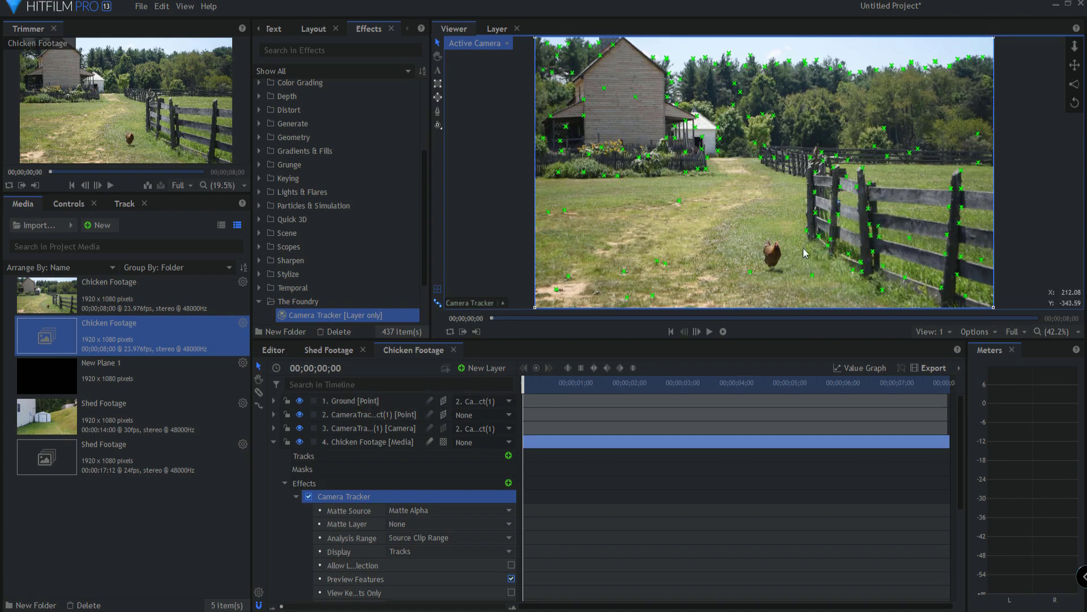
Create a tracker point on the fence post track and name the layer 'Fence'
{"action": "left_click", "coordinate": [479, 304]}
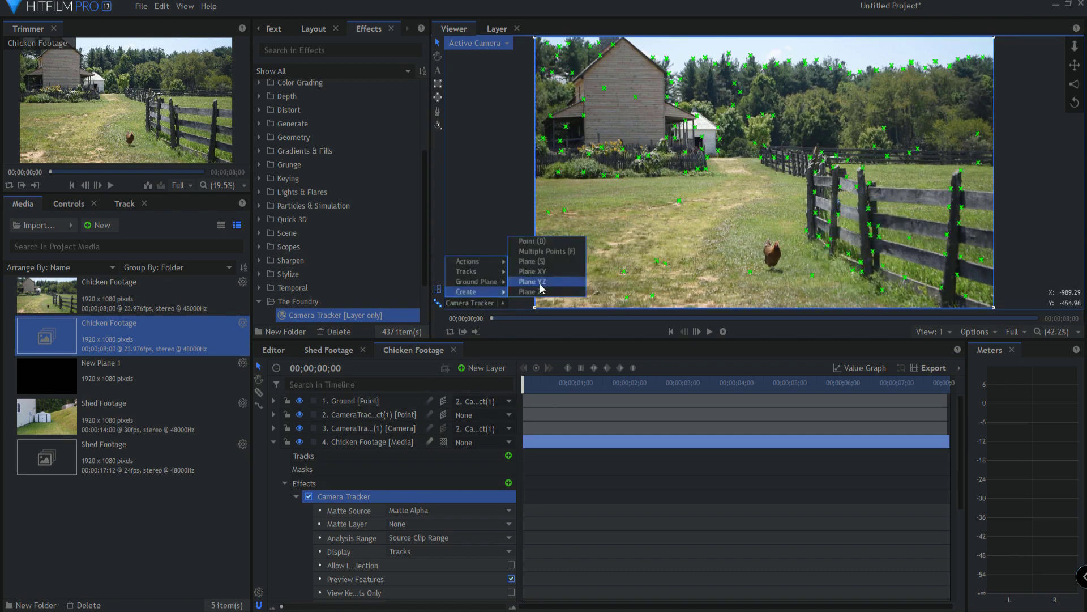
{"action": "left_click", "coordinate": [544, 244]}
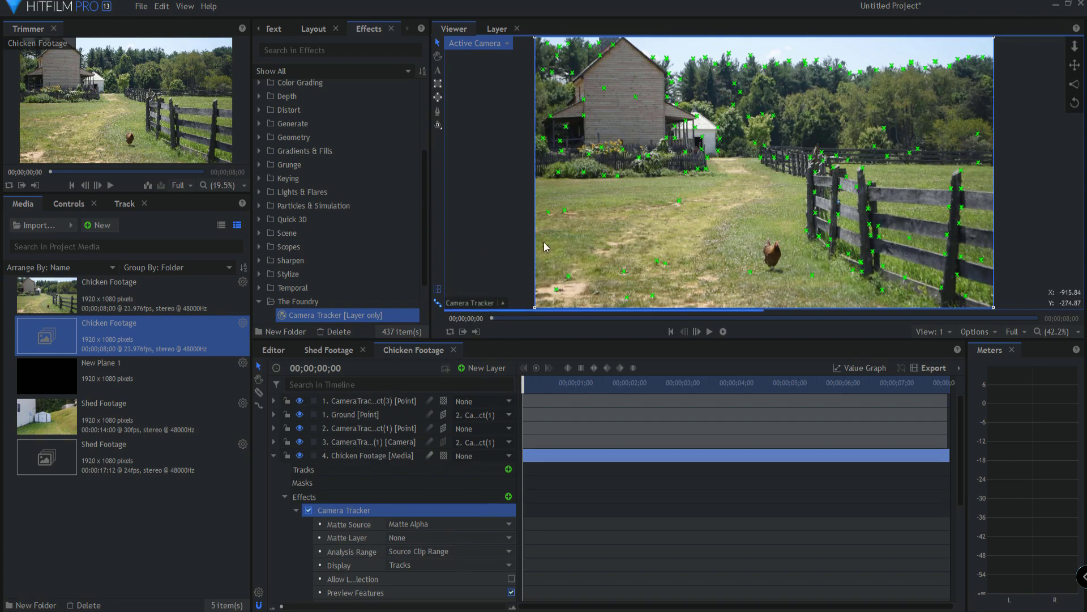
{"action": "double_click", "coordinate": [368, 399]}
{"action": "type", "text": "Fe"}
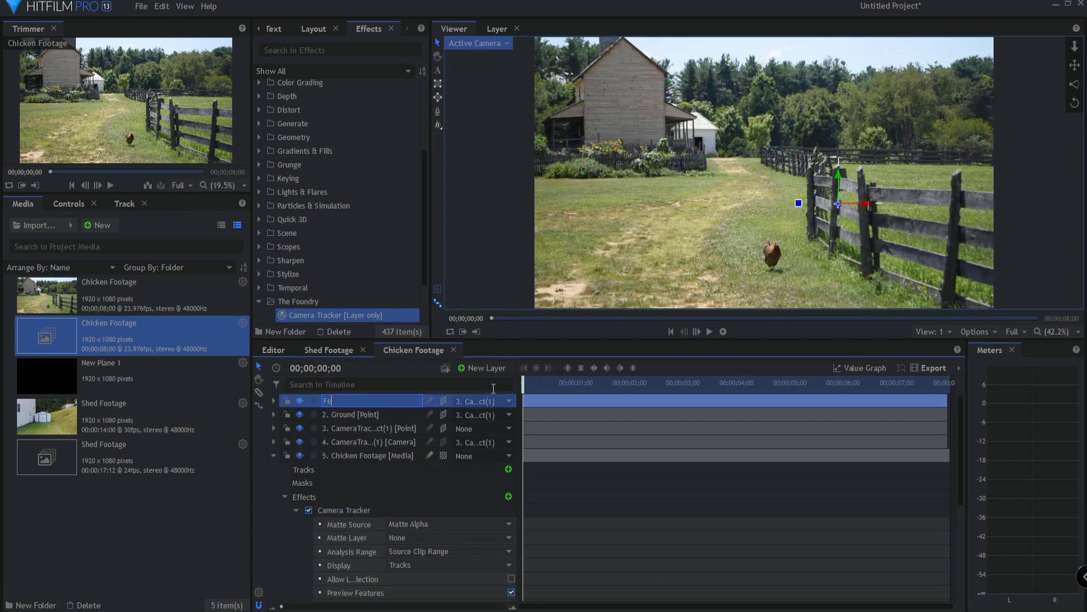
{"action": "type", "text": "nce"}
{"action": "key", "text": "Return"}
{"action": "left_click", "coordinate": [487, 45]}
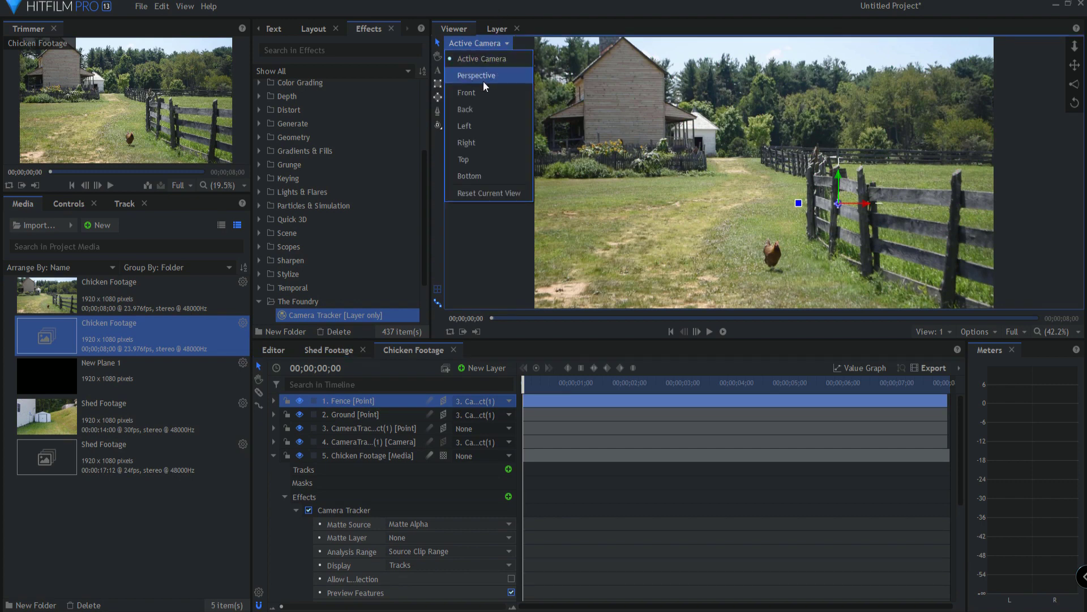
Switch the viewer to the Top view, zoom in, and inspect the Ground, Fence and tracker point layers
{"action": "left_click", "coordinate": [465, 158]}
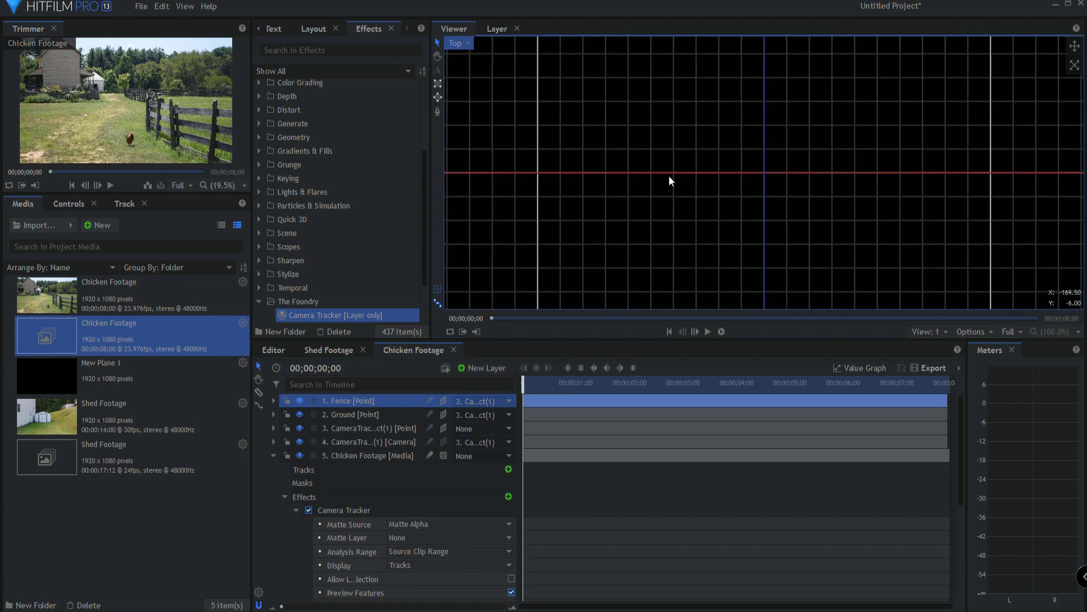
{"action": "scroll", "coordinate": [675, 178], "scroll_direction": "down", "scroll_amount": 5}
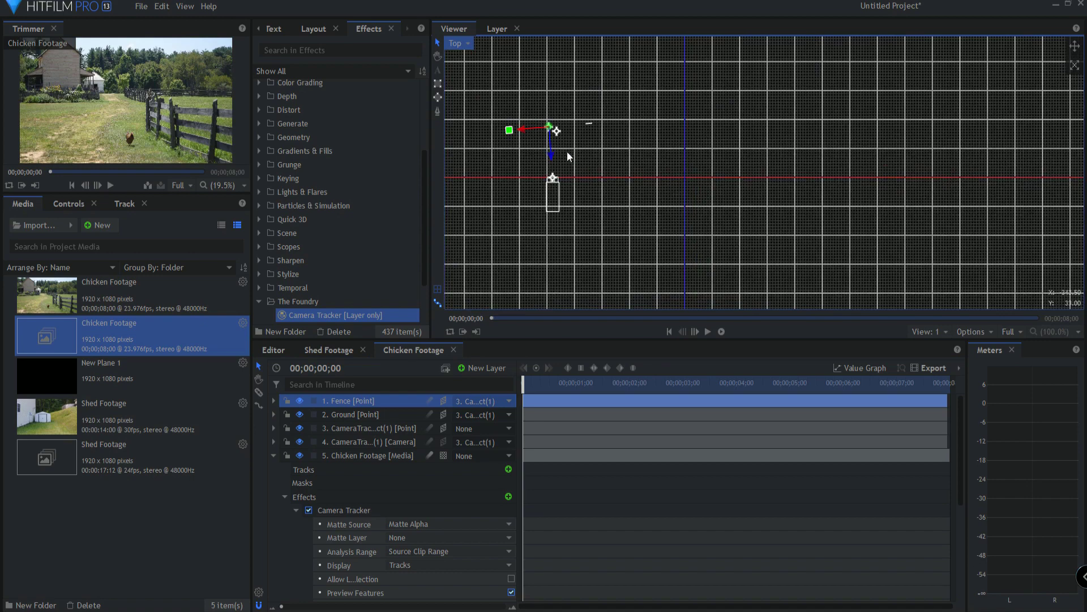
{"action": "scroll", "coordinate": [561, 144], "scroll_direction": "up", "scroll_amount": 4}
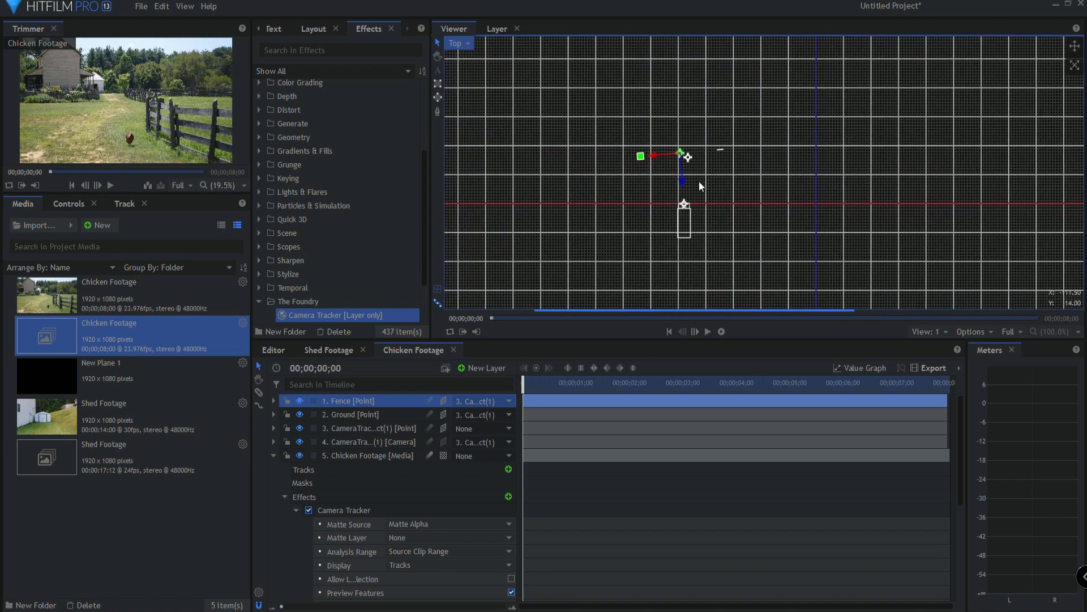
{"action": "scroll", "coordinate": [696, 179], "scroll_direction": "up", "scroll_amount": 1}
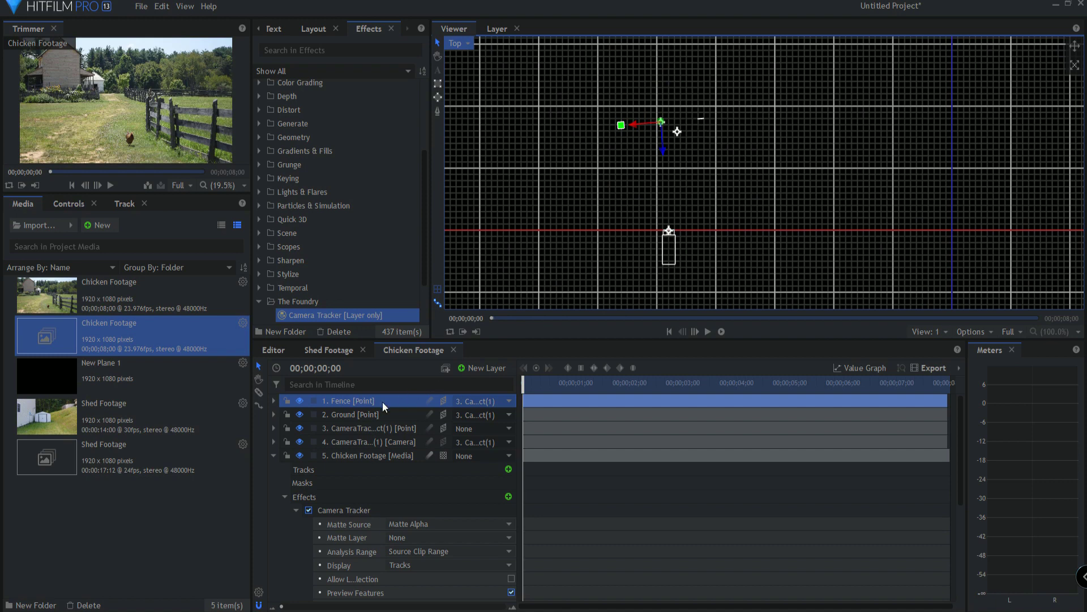
{"action": "left_click", "coordinate": [360, 414]}
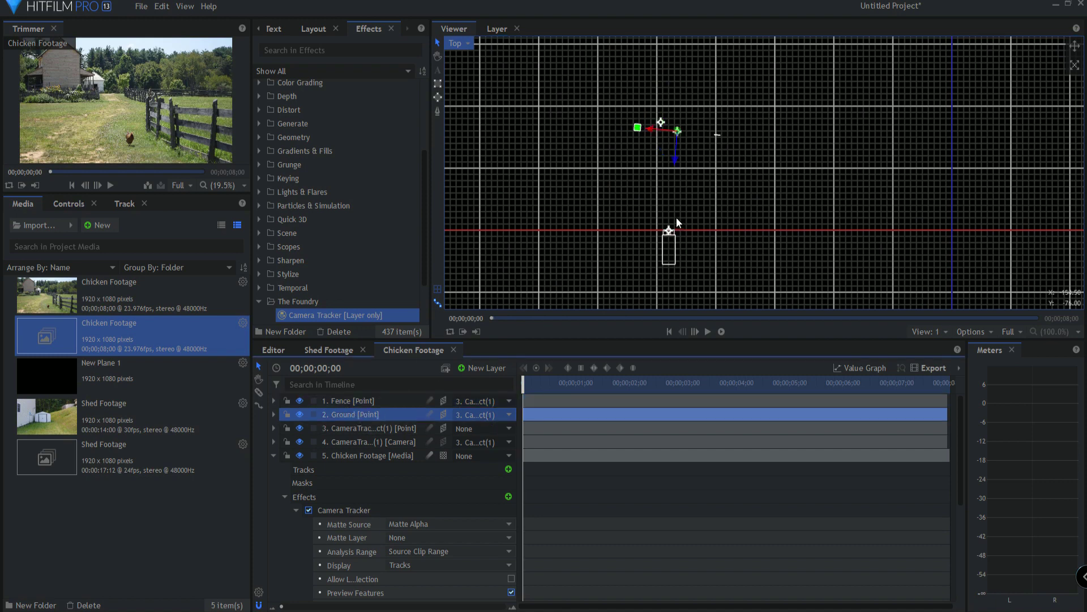
{"action": "left_click", "coordinate": [352, 403]}
{"action": "left_click", "coordinate": [355, 415]}
{"action": "left_click", "coordinate": [355, 428]}
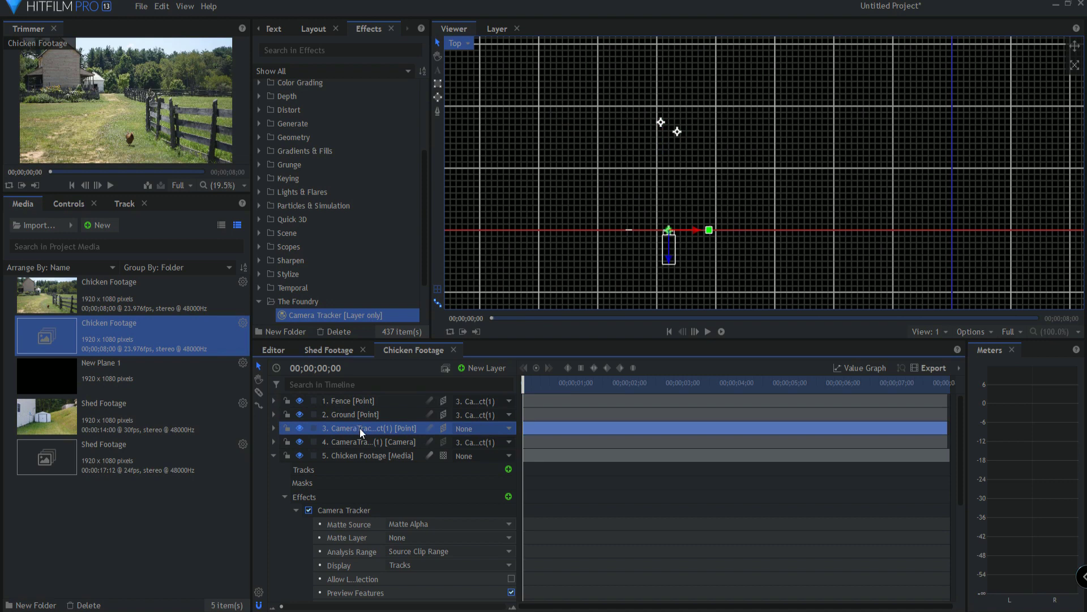
Scrub the playhead to 00;00;00;14 and back to the first frame
{"action": "left_click_drag", "start_coordinate": [554, 383], "coordinate": [970, 381]}
{"action": "scroll", "coordinate": [705, 212], "scroll_direction": "up", "scroll_amount": 2}
{"action": "scroll", "coordinate": [684, 236], "scroll_direction": "up", "scroll_amount": 1}
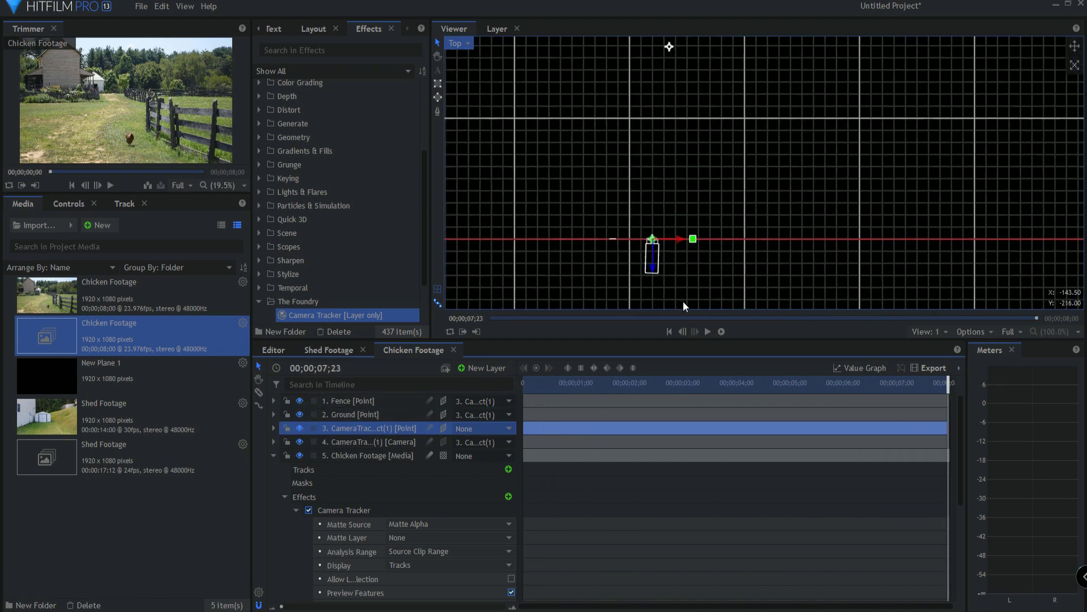
{"action": "left_click_drag", "start_coordinate": [948, 382], "coordinate": [525, 380]}
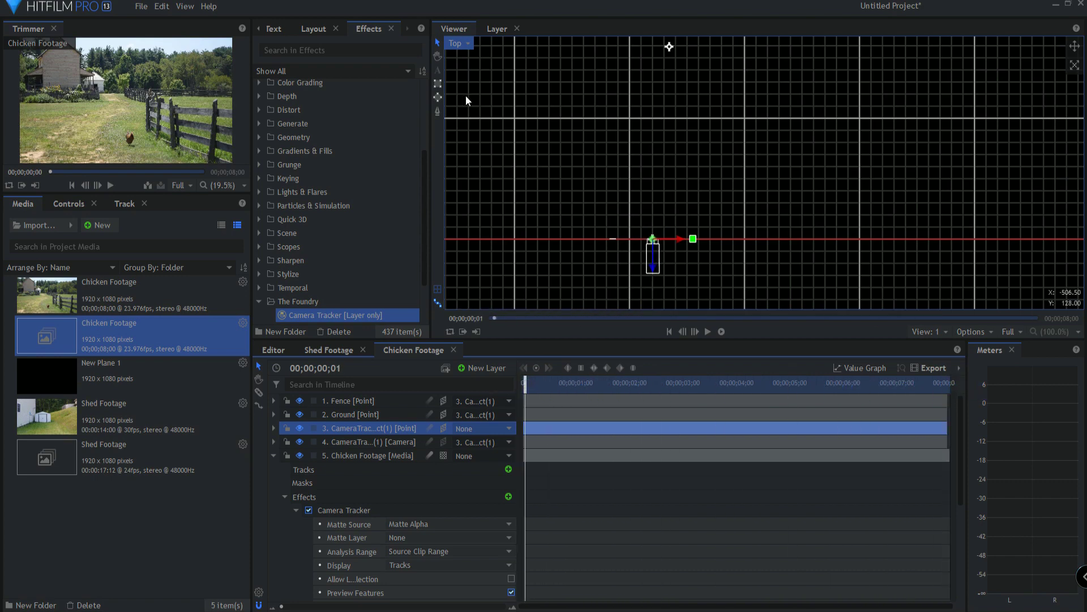
{"action": "left_click", "coordinate": [464, 44]}
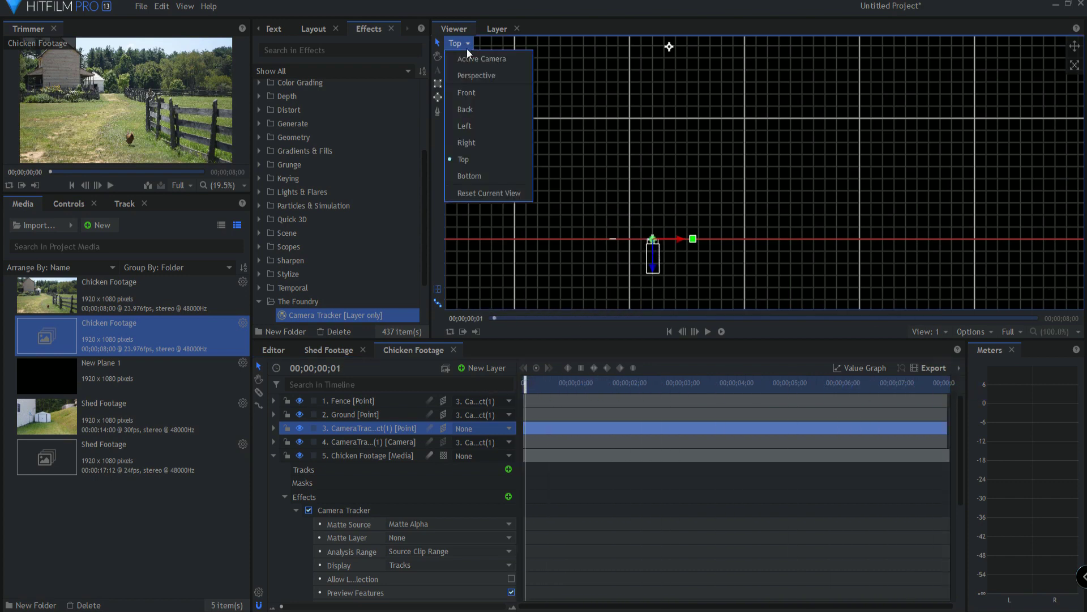
Switch the viewer to the Front view, centre the scene, and collapse the Chicken Footage layer
{"action": "left_click", "coordinate": [470, 94]}
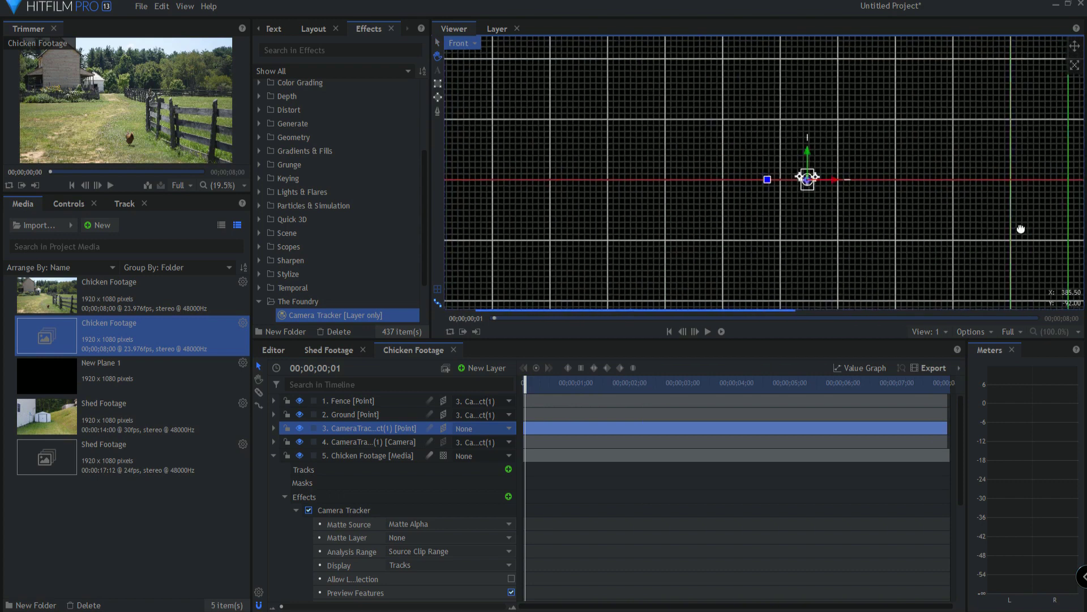
{"action": "left_click_drag", "start_coordinate": [1021, 229], "coordinate": [802, 243]}
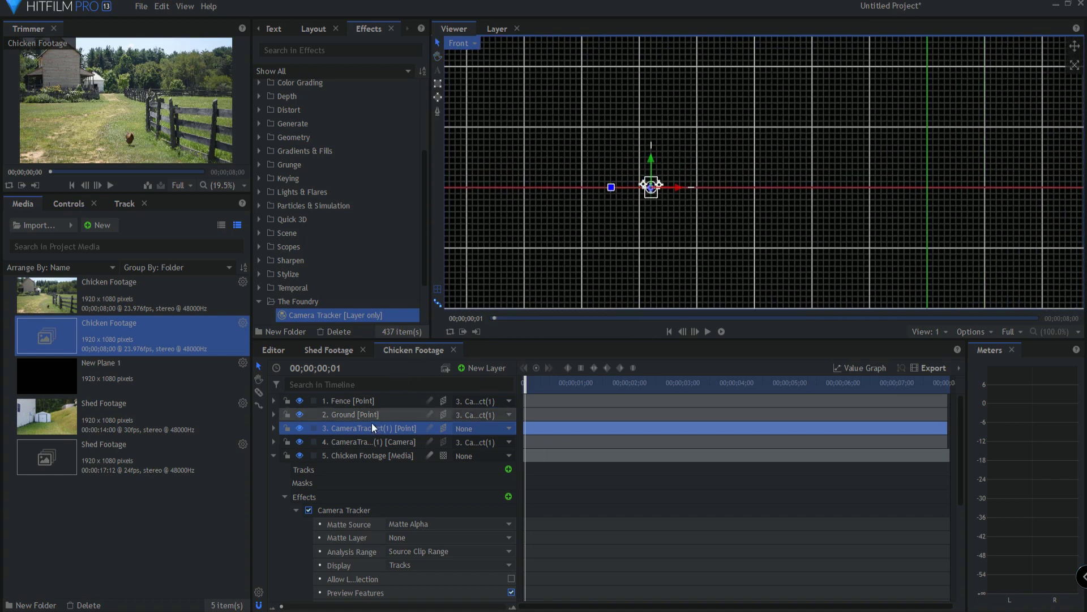
{"action": "left_click", "coordinate": [362, 440]}
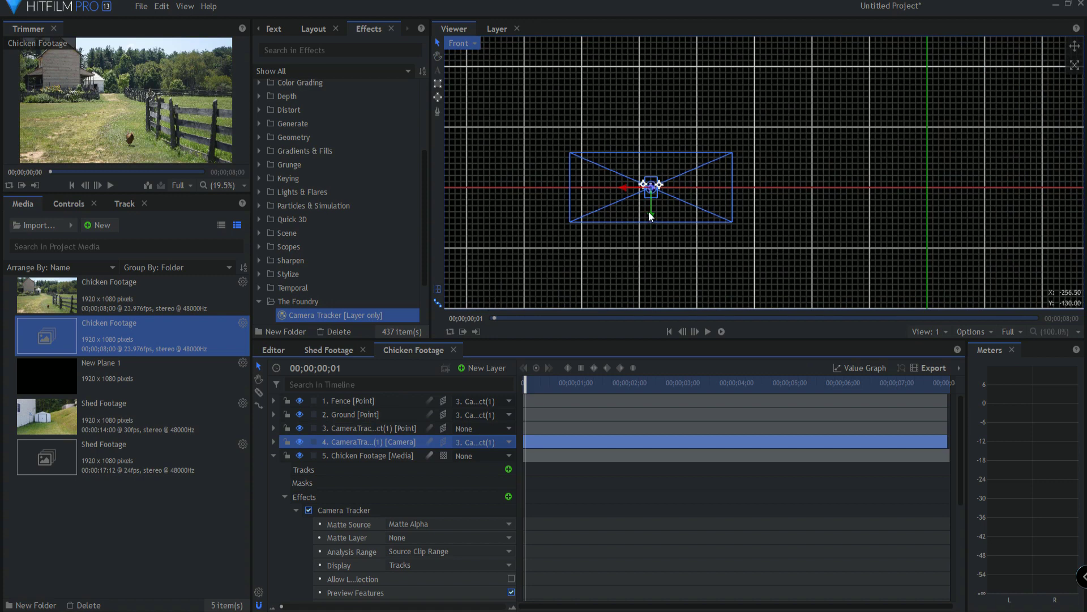
{"action": "left_click", "coordinate": [345, 427]}
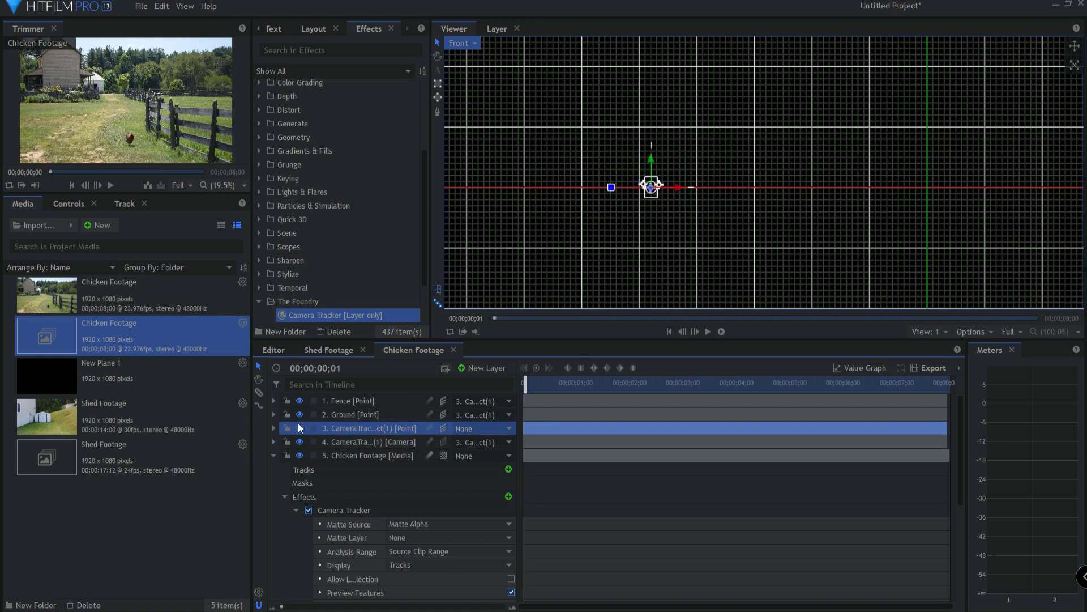
{"action": "left_click", "coordinate": [272, 453]}
{"action": "left_click", "coordinate": [366, 522]}
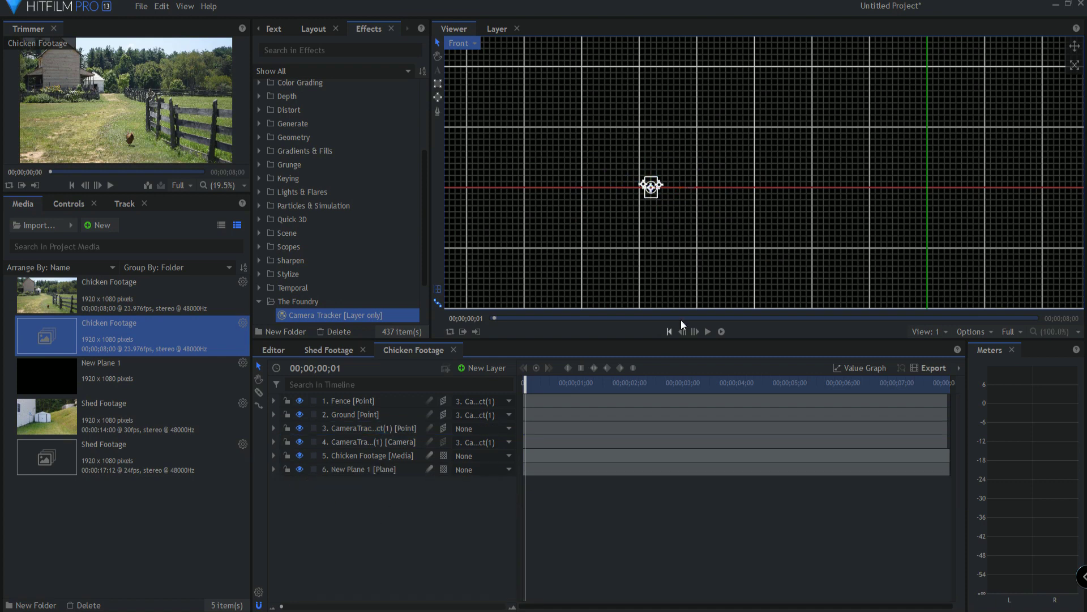
Switch the viewer to the Top view and pan to reveal the tracked points
{"action": "left_click", "coordinate": [457, 45]}
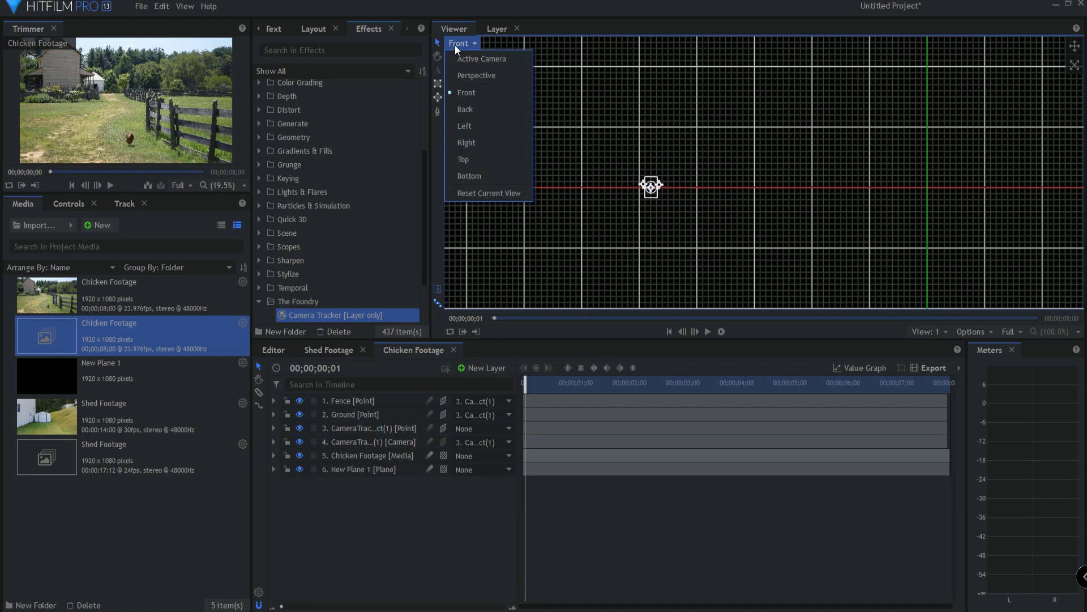
{"action": "left_click", "coordinate": [471, 160]}
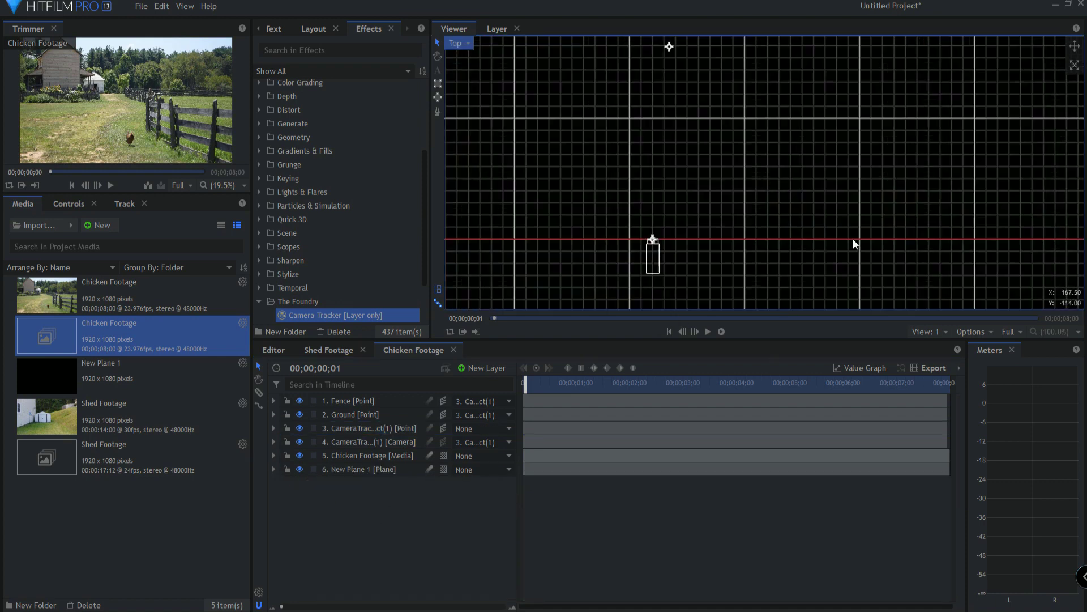
{"action": "left_click_drag", "start_coordinate": [855, 243], "coordinate": [718, 156]}
{"action": "scroll", "coordinate": [719, 156], "scroll_direction": "down", "scroll_amount": 3}
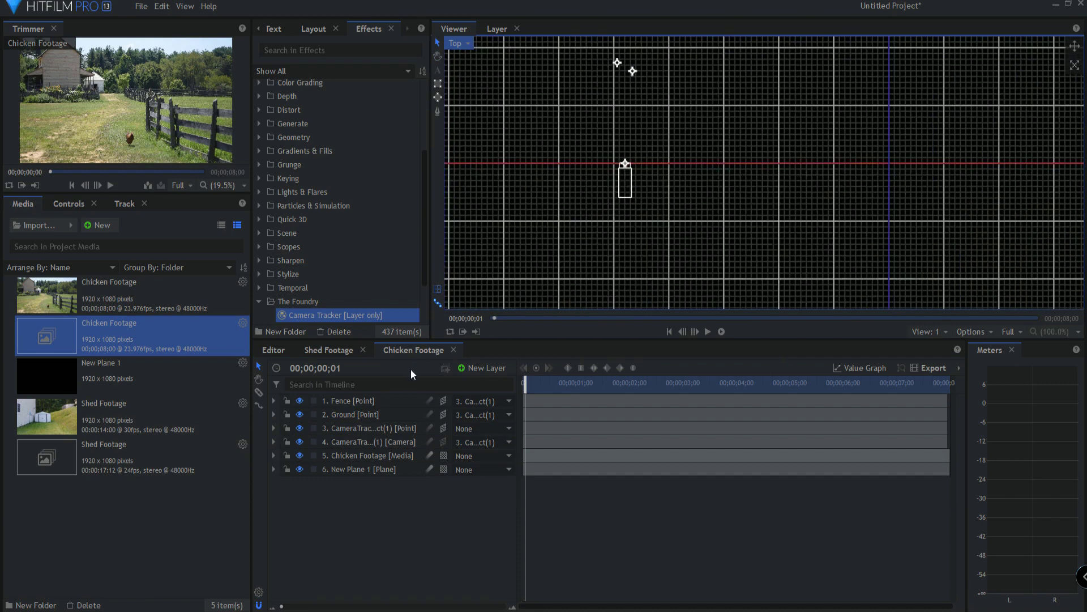
Add a 3D point layer named 'Center of the Universe'
{"action": "left_click", "coordinate": [483, 376]}
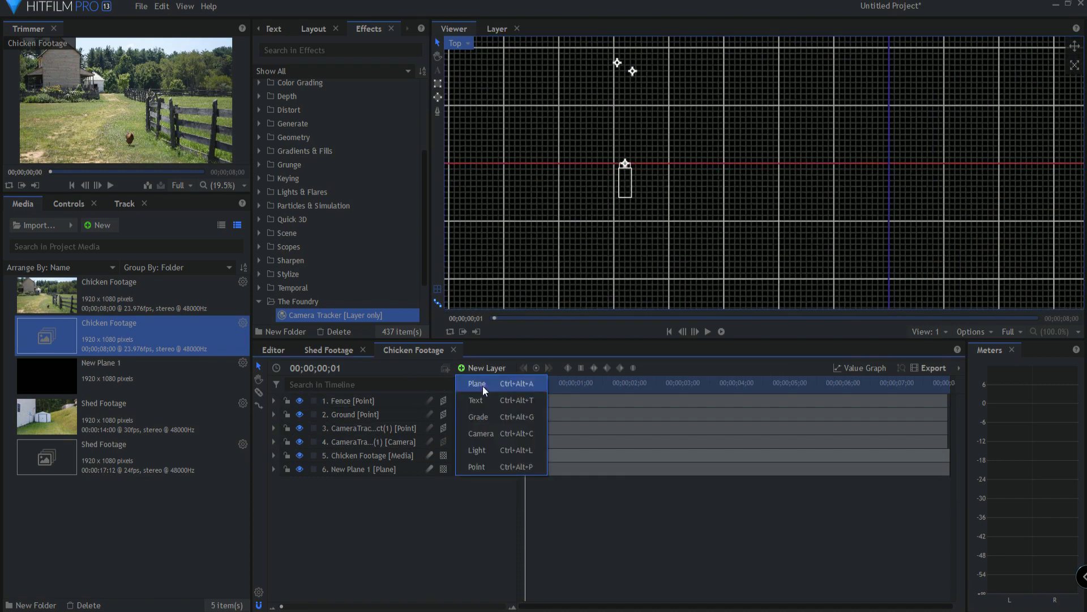
{"action": "left_click", "coordinate": [478, 465]}
{"action": "left_click", "coordinate": [444, 402]}
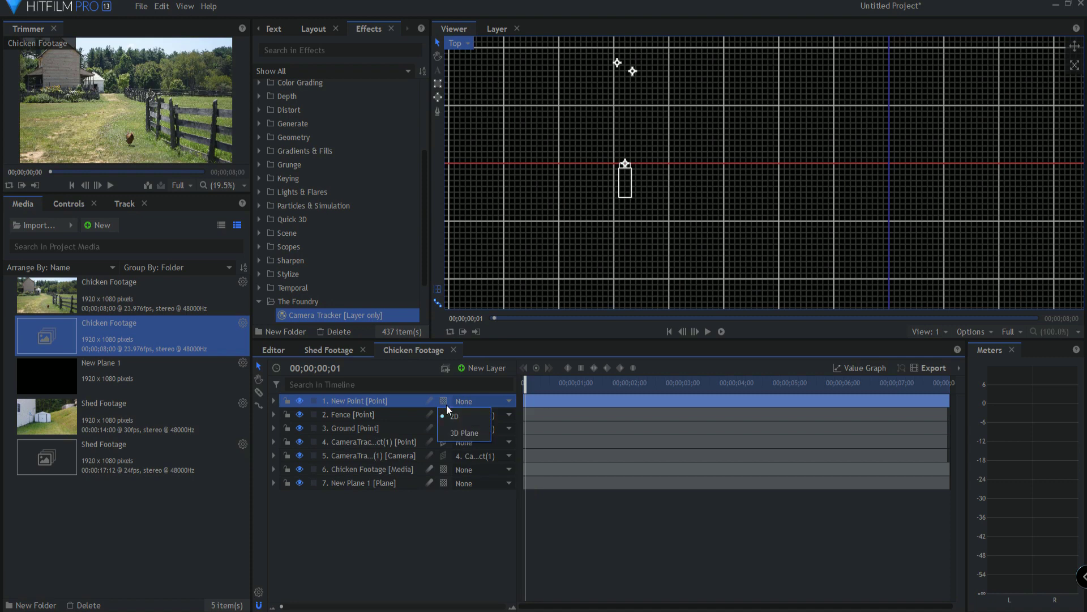
{"action": "left_click", "coordinate": [460, 433]}
{"action": "double_click", "coordinate": [353, 400]}
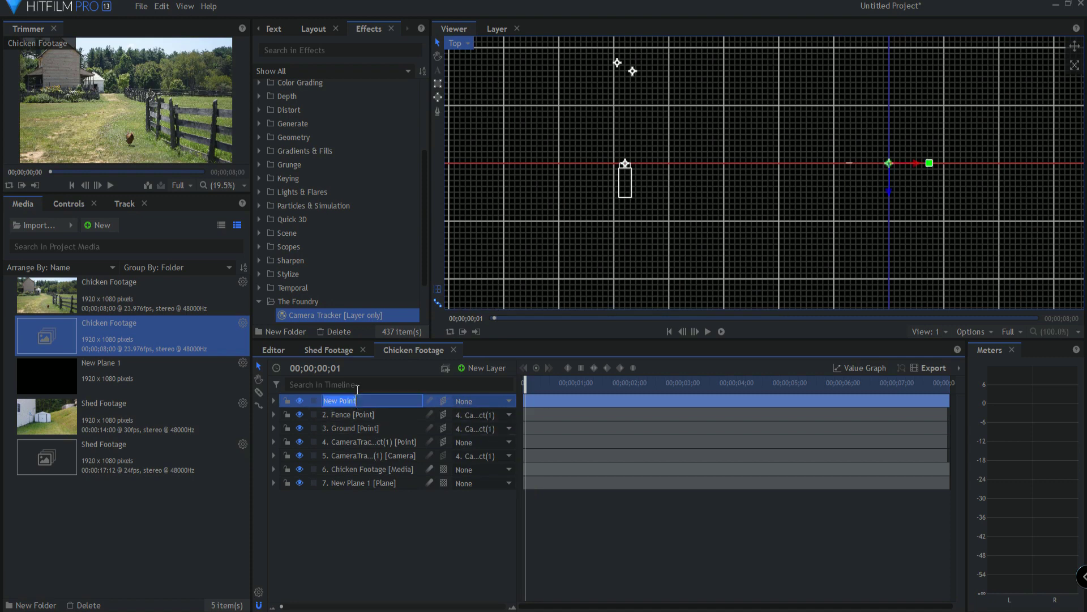
{"action": "type", "text": "Center of the Universe"}
{"action": "key", "text": "Return"}
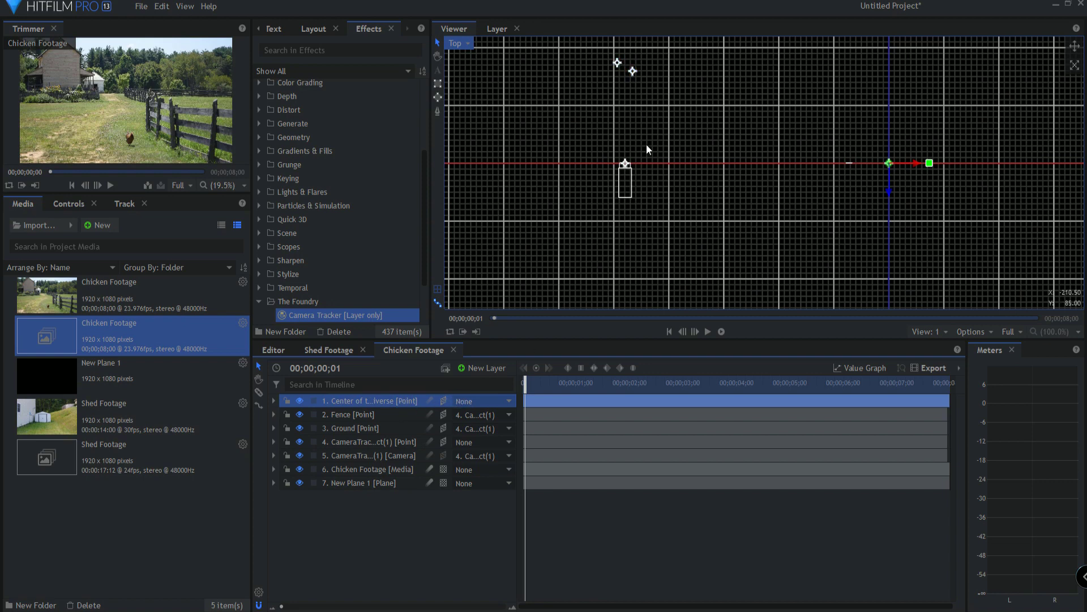
{"action": "left_click", "coordinate": [458, 44]}
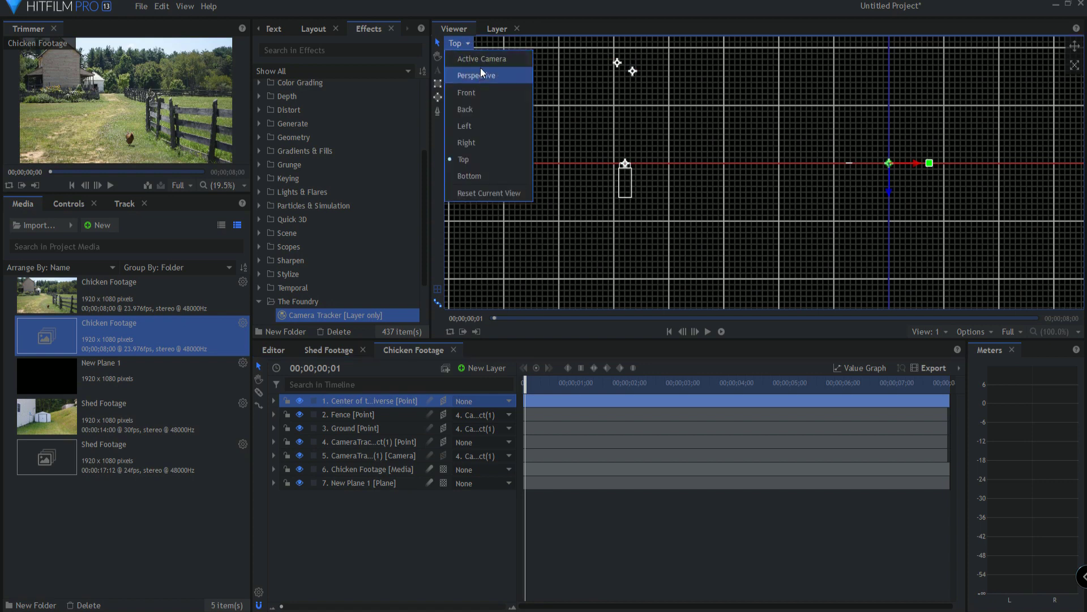
{"action": "left_click", "coordinate": [479, 64]}
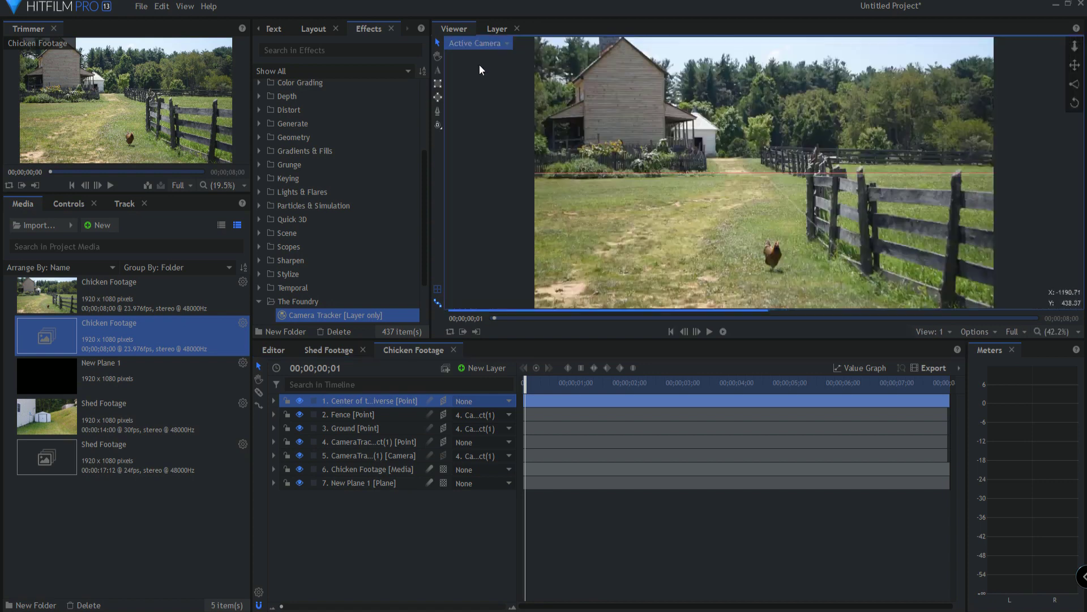
{"action": "left_click", "coordinate": [352, 426]}
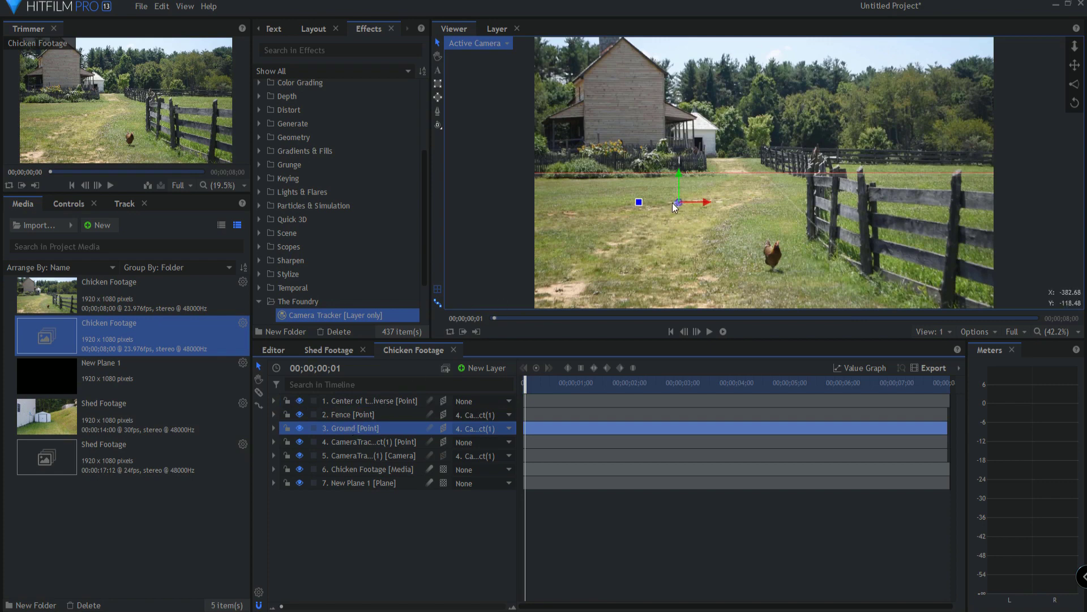
{"action": "left_click", "coordinate": [478, 45]}
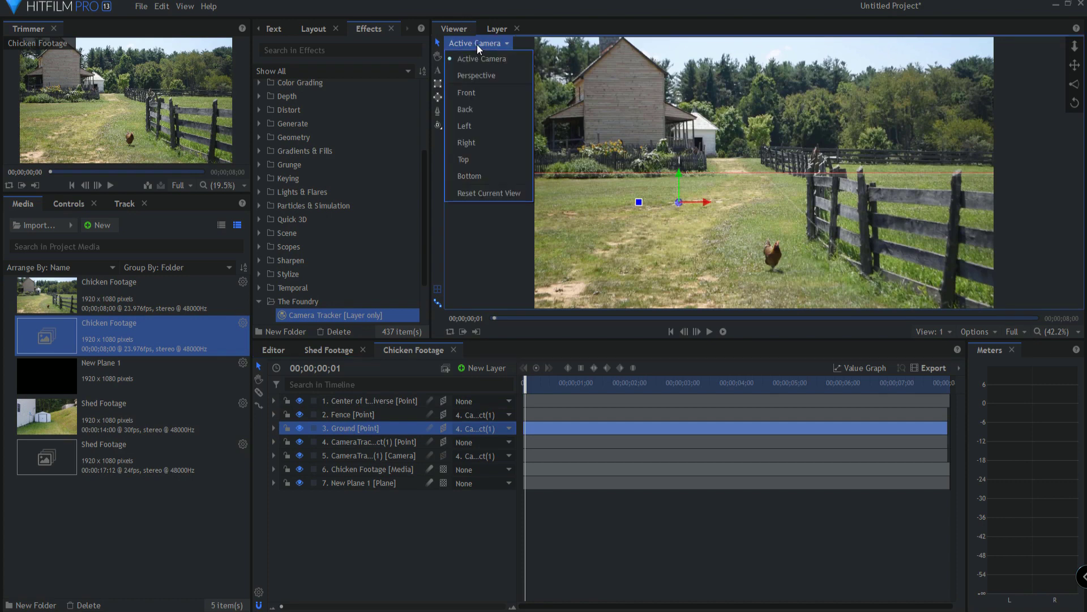
{"action": "left_click", "coordinate": [468, 160]}
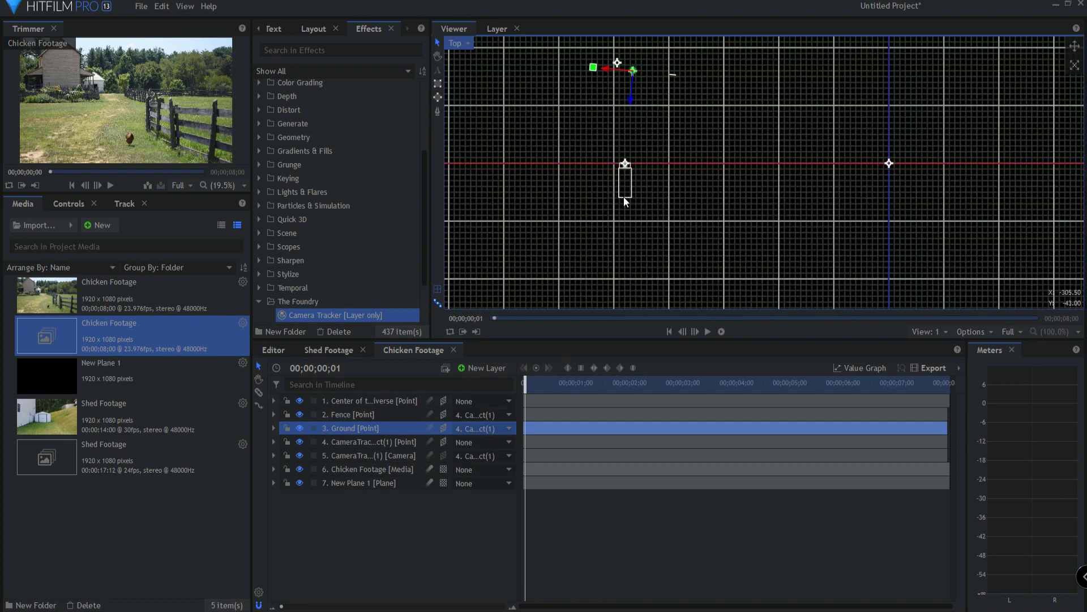
Parent Center of the Universe to Ground and reset its transform to snap onto Ground
{"action": "left_click", "coordinate": [358, 403]}
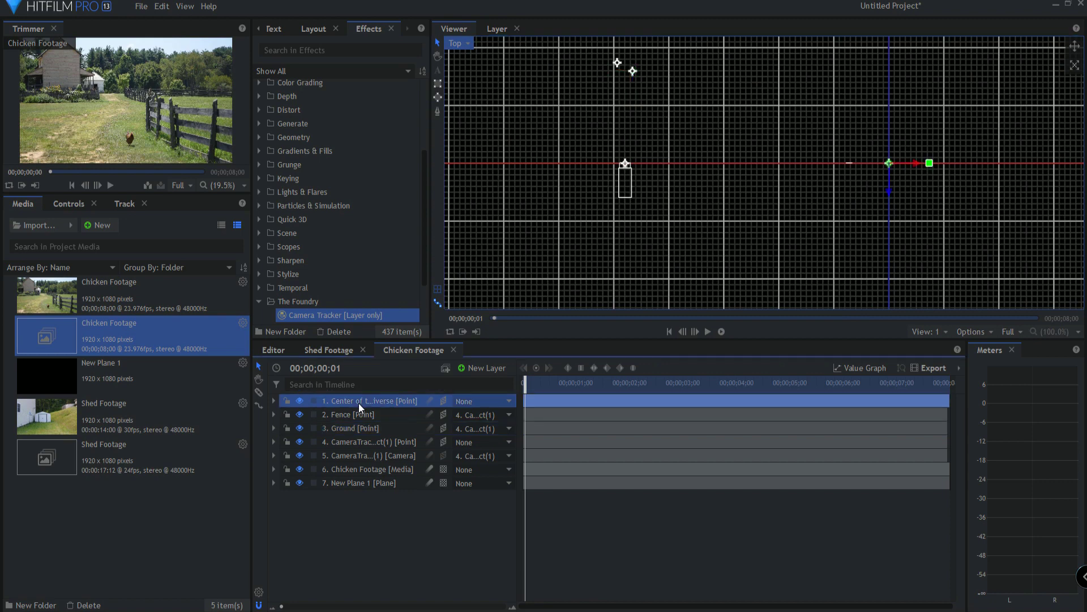
{"action": "left_click", "coordinate": [478, 399]}
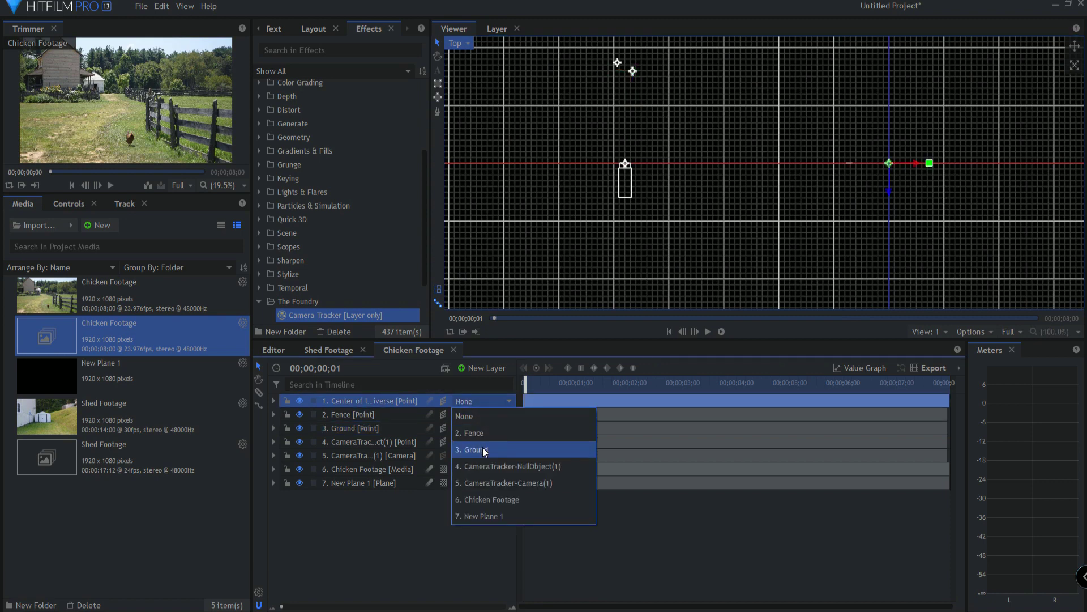
{"action": "left_click", "coordinate": [484, 448]}
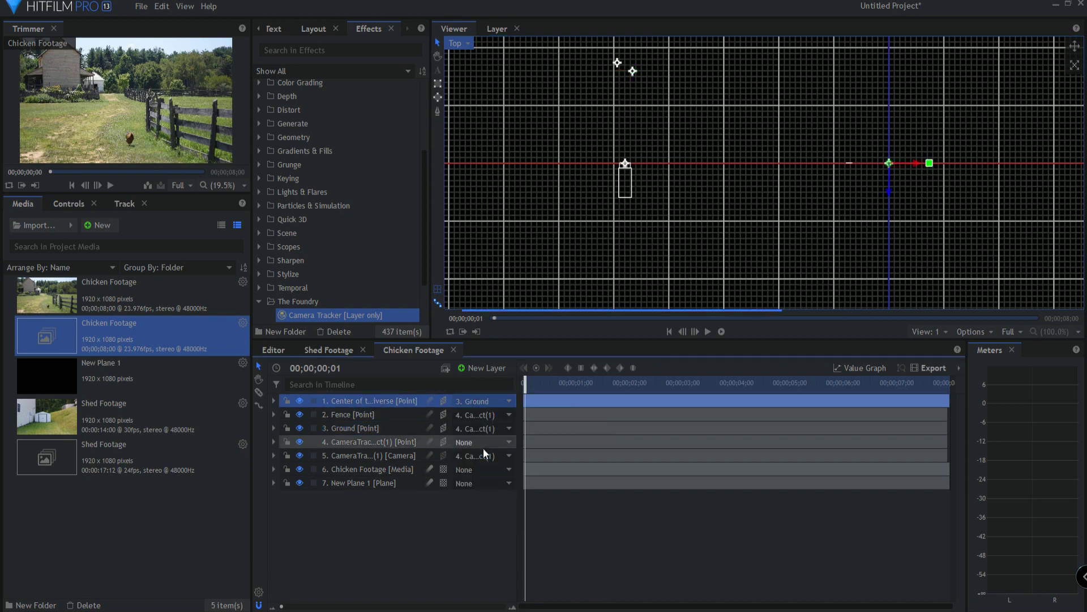
{"action": "left_click", "coordinate": [273, 401]}
{"action": "left_click", "coordinate": [285, 414]}
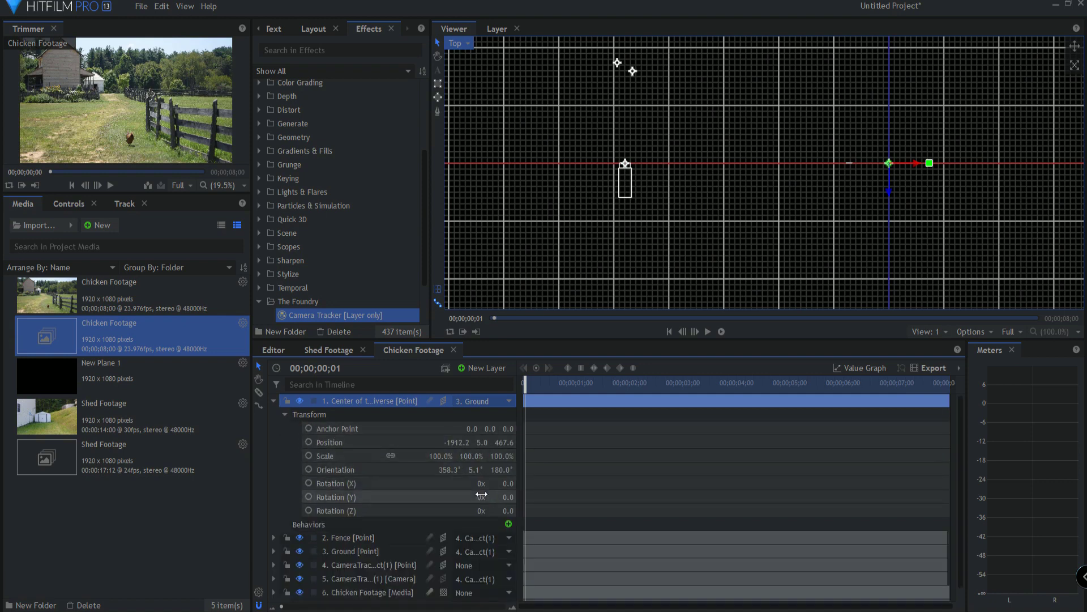
{"action": "right_click", "coordinate": [309, 414]}
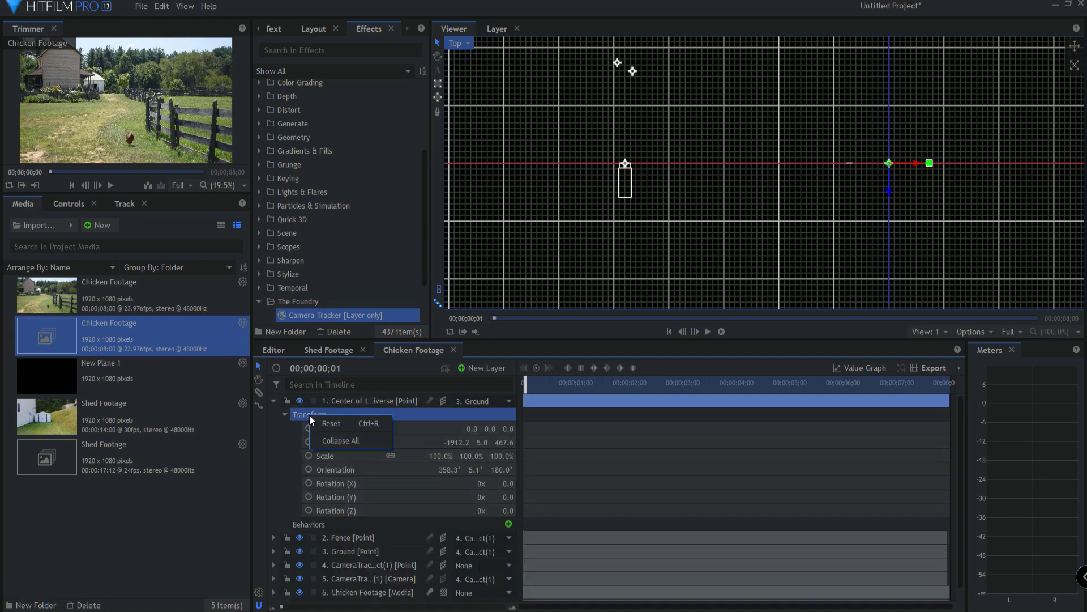
{"action": "left_click", "coordinate": [339, 422]}
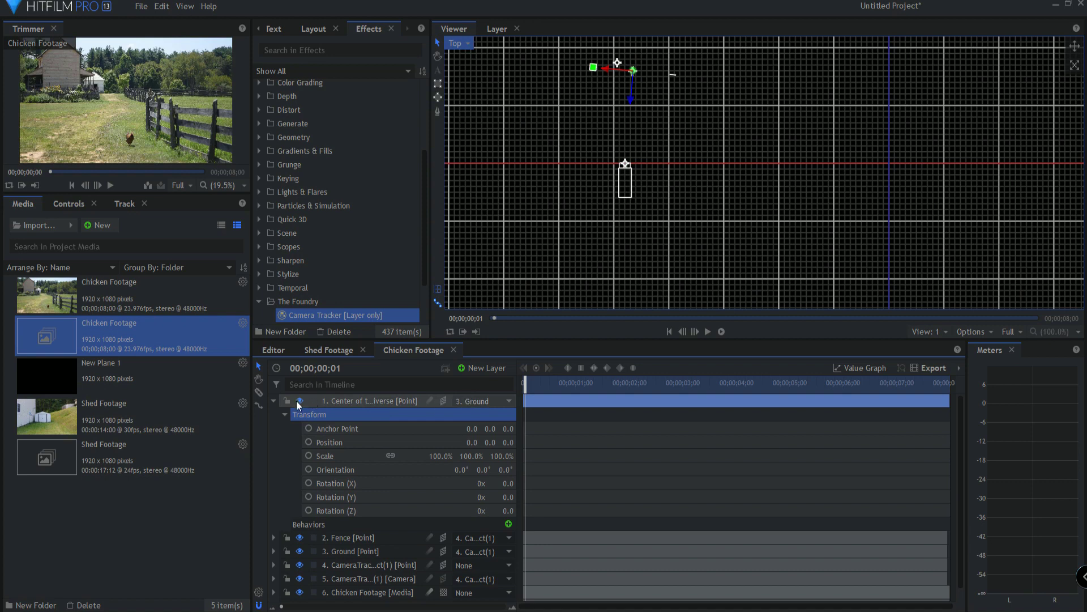
Set Center of the Universe's parent back to None, keeping its new position
{"action": "left_click", "coordinate": [273, 399]}
{"action": "left_click", "coordinate": [474, 401]}
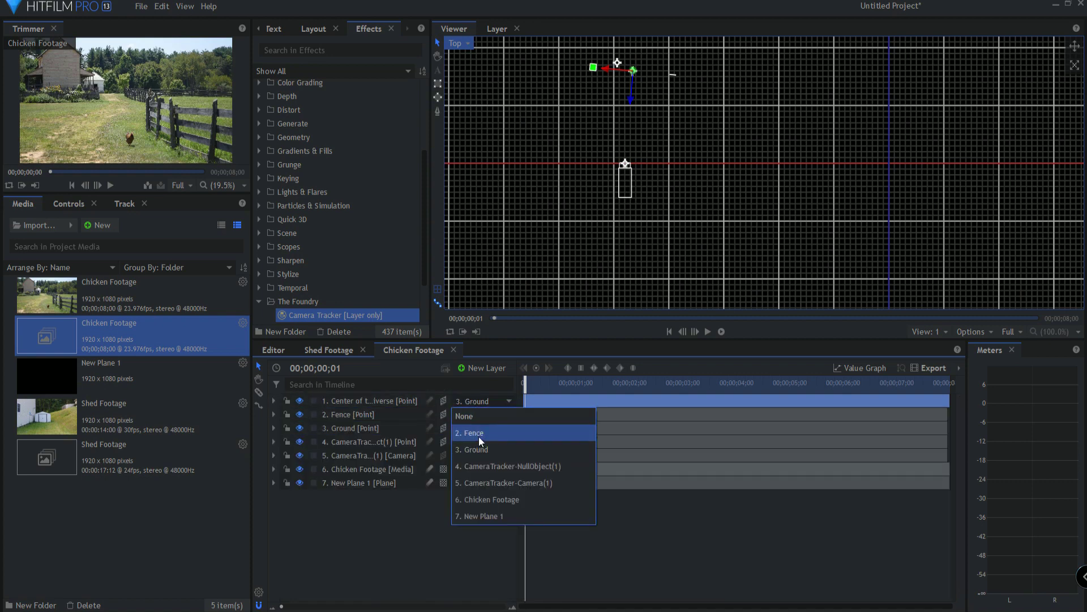
{"action": "left_click", "coordinate": [470, 416]}
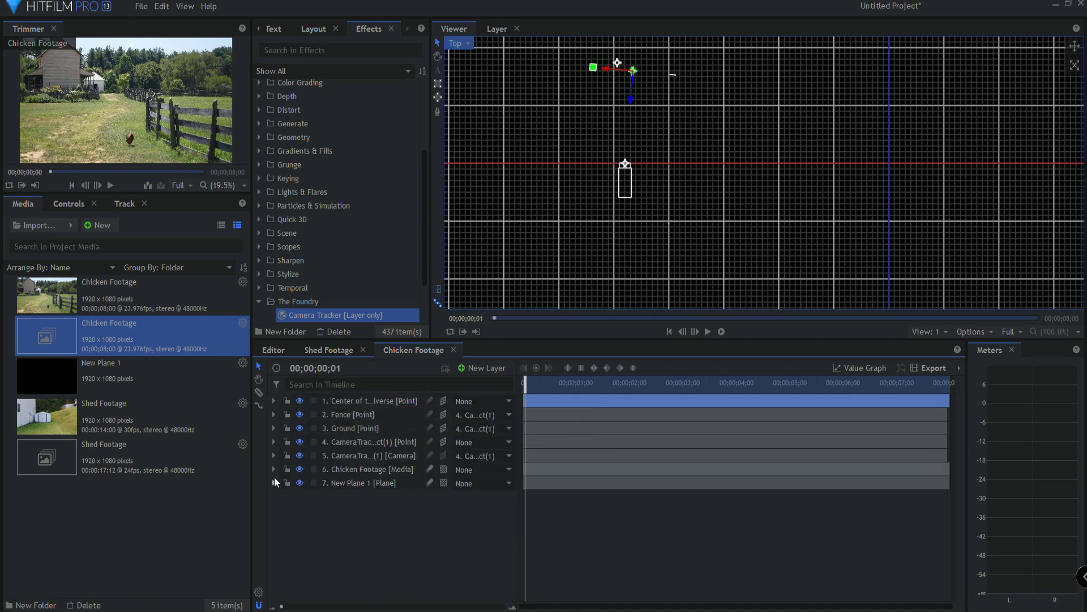
{"action": "left_click", "coordinate": [346, 443]}
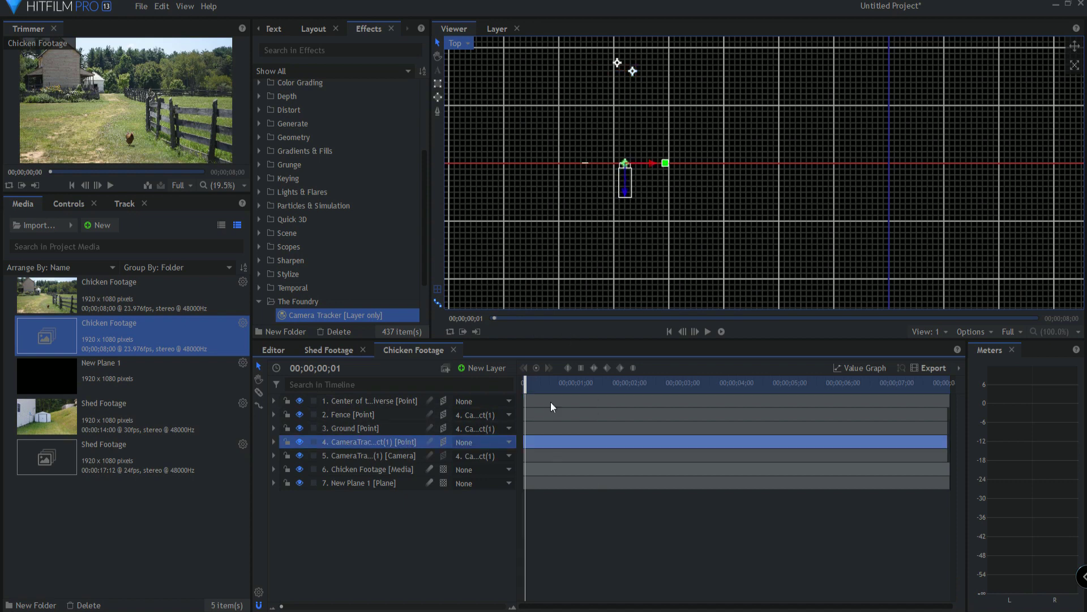
Parent the camera tracker point to Center of the Universe, then reset Center of the Universe's transform to 0
{"action": "left_click", "coordinate": [472, 440]}
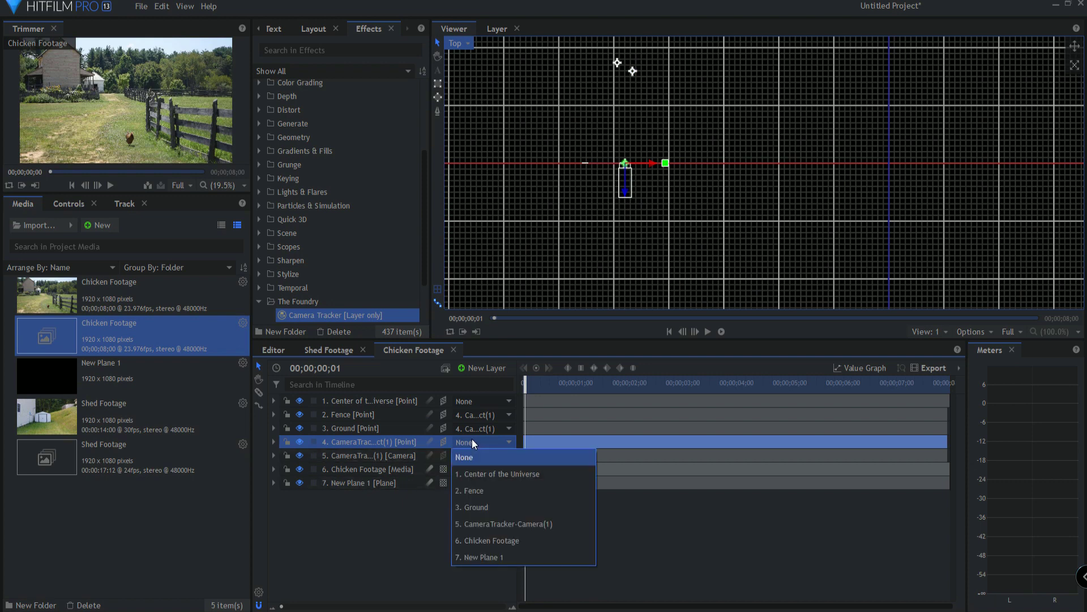
{"action": "left_click", "coordinate": [484, 475]}
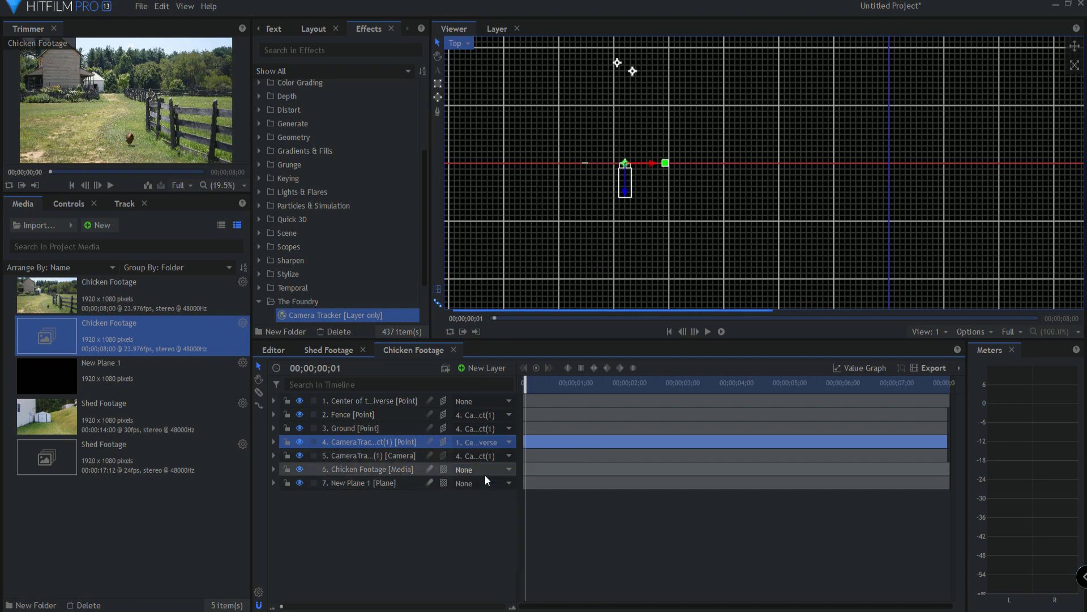
{"action": "left_click", "coordinate": [274, 400]}
{"action": "left_click", "coordinate": [365, 397]}
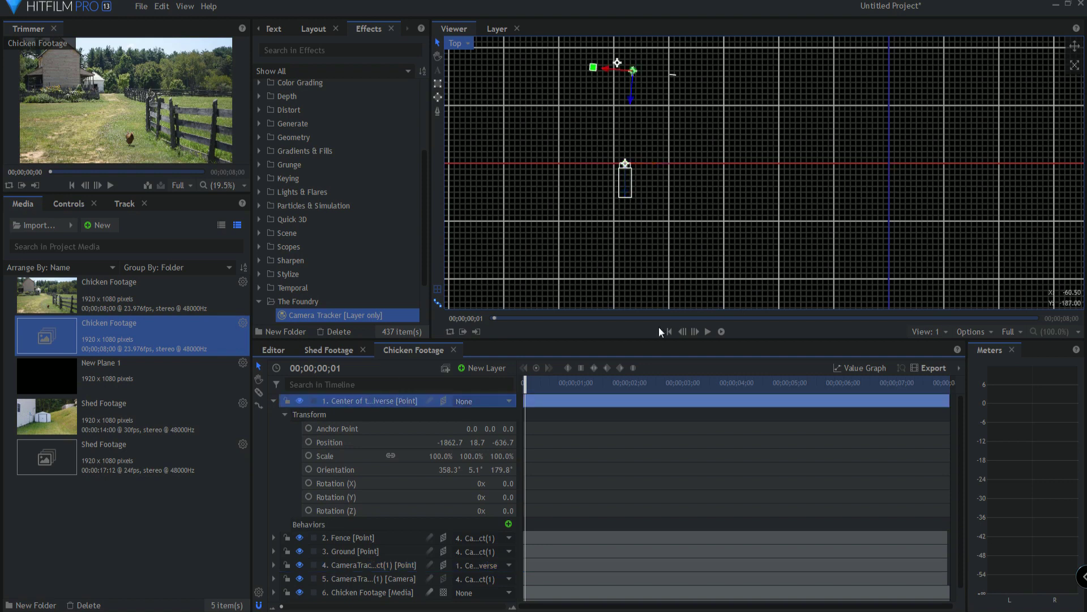
{"action": "right_click", "coordinate": [321, 410]}
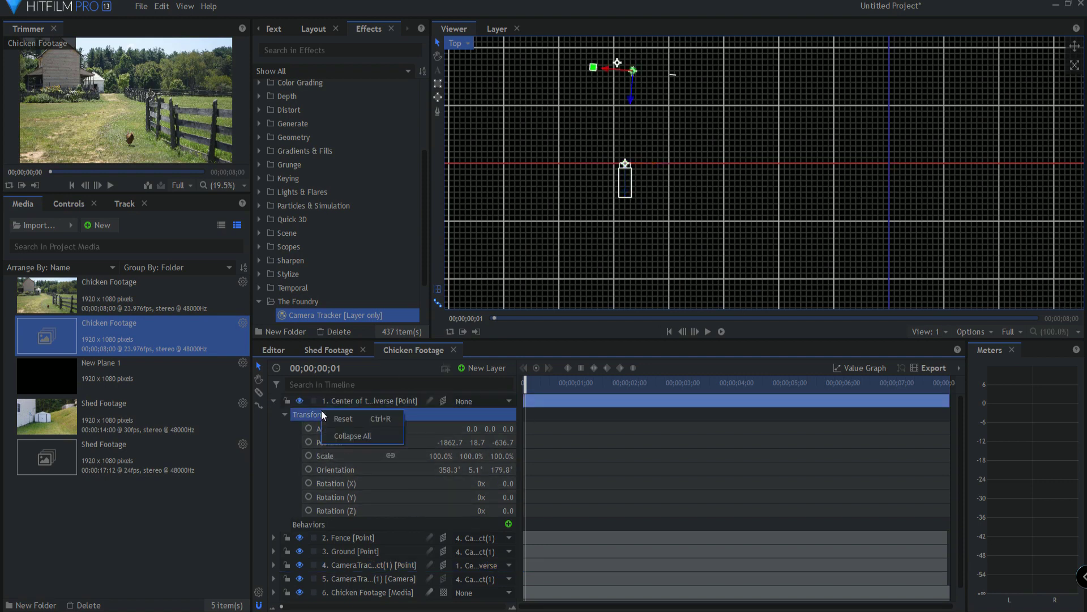
{"action": "left_click", "coordinate": [343, 419]}
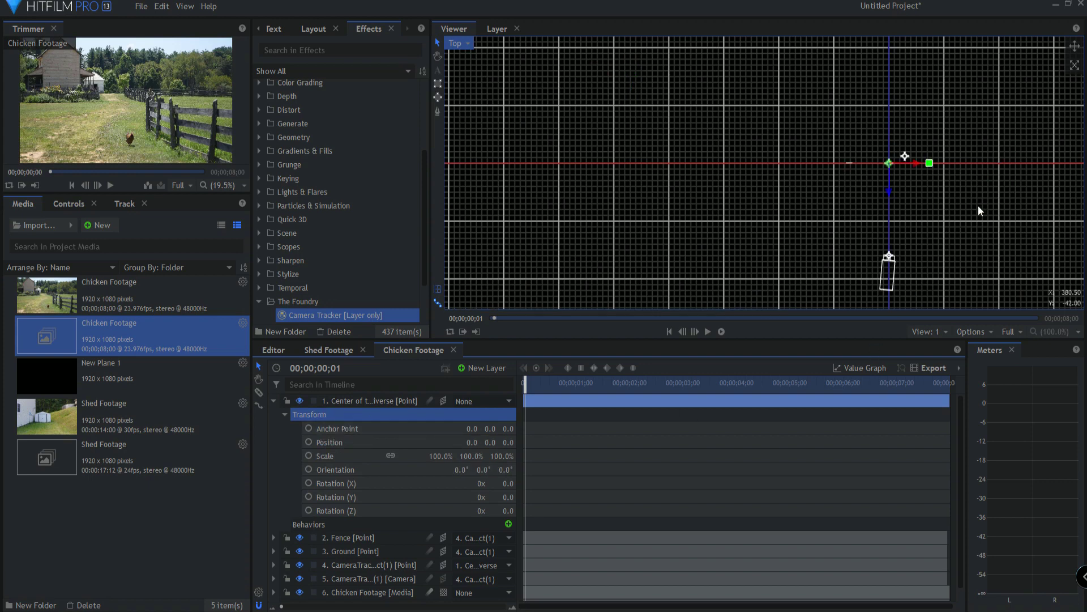
{"action": "scroll", "coordinate": [702, 209], "scroll_direction": "up", "scroll_amount": 2}
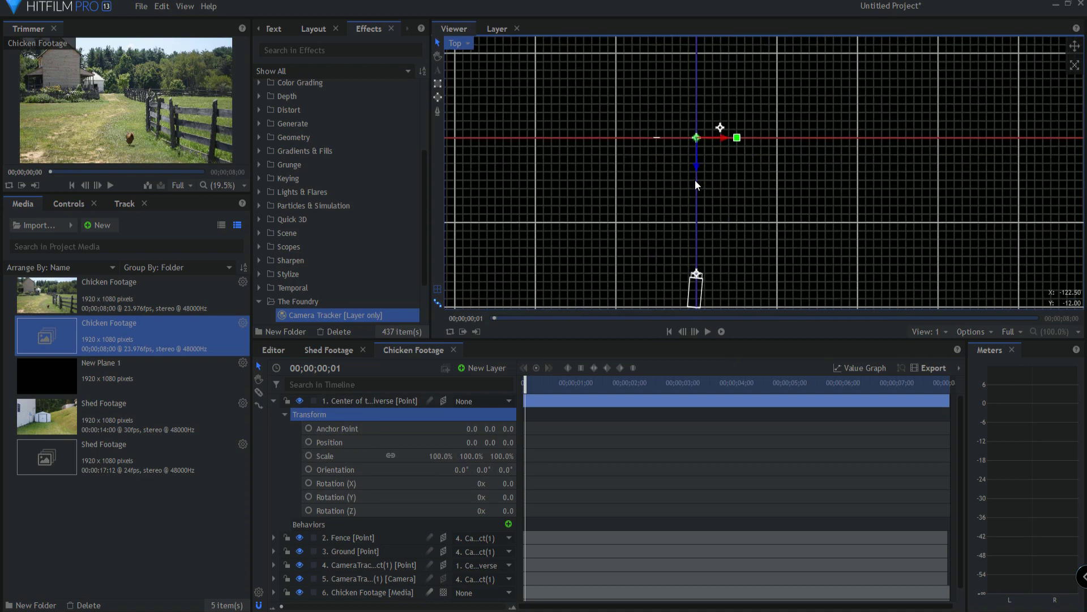
{"action": "left_click", "coordinate": [274, 401]}
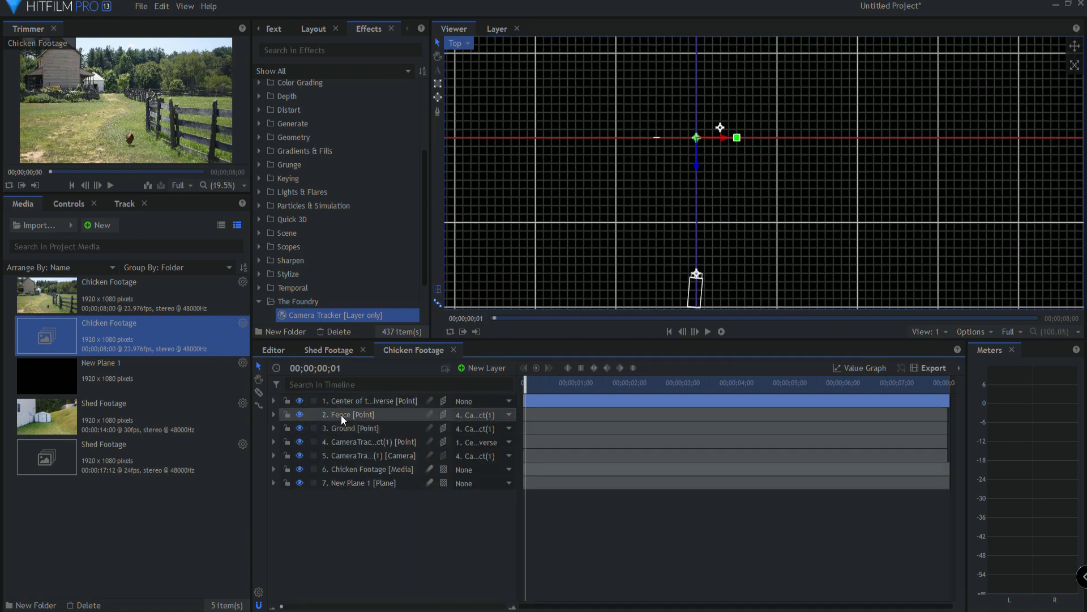
Switch the viewer to the Front view and pan to frame the Fence, Ground and tracker points
{"action": "left_click", "coordinate": [341, 415]}
{"action": "left_click", "coordinate": [342, 427]}
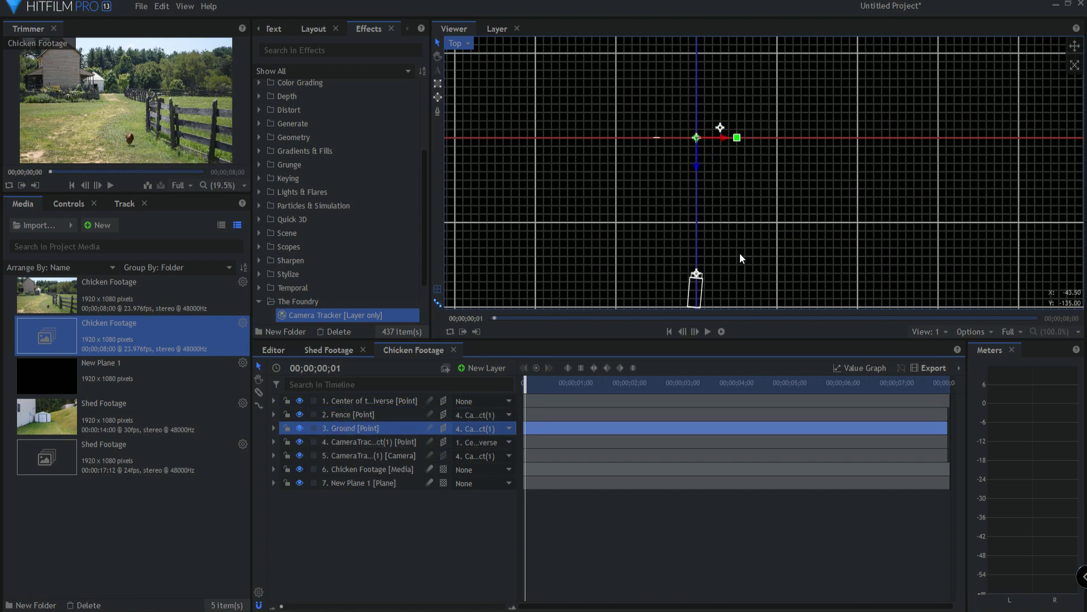
{"action": "left_click", "coordinate": [455, 43]}
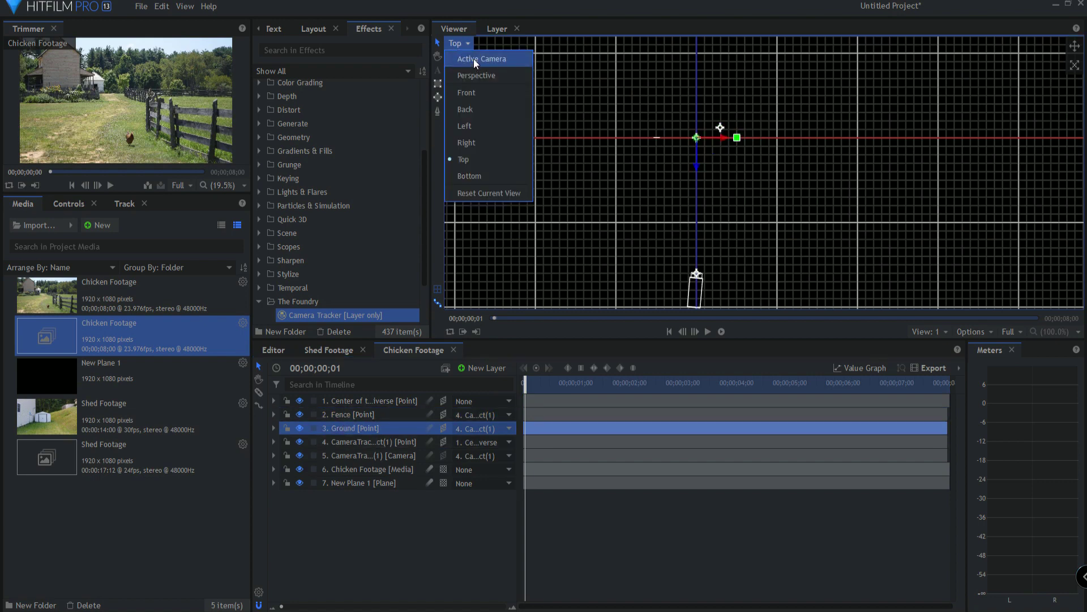
{"action": "left_click", "coordinate": [474, 92]}
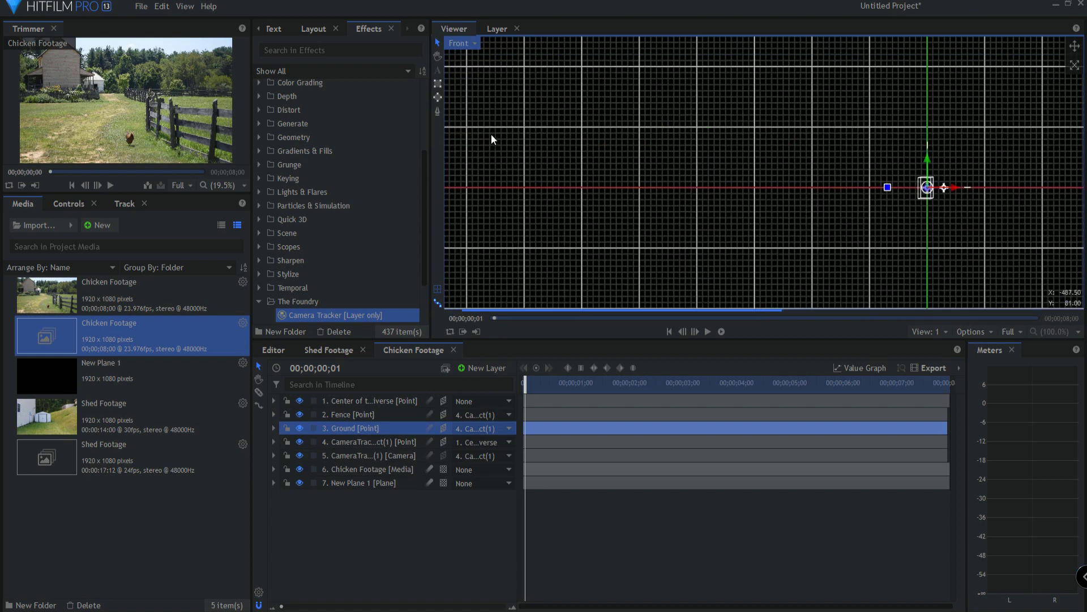
{"action": "left_click_drag", "start_coordinate": [947, 236], "coordinate": [748, 241]}
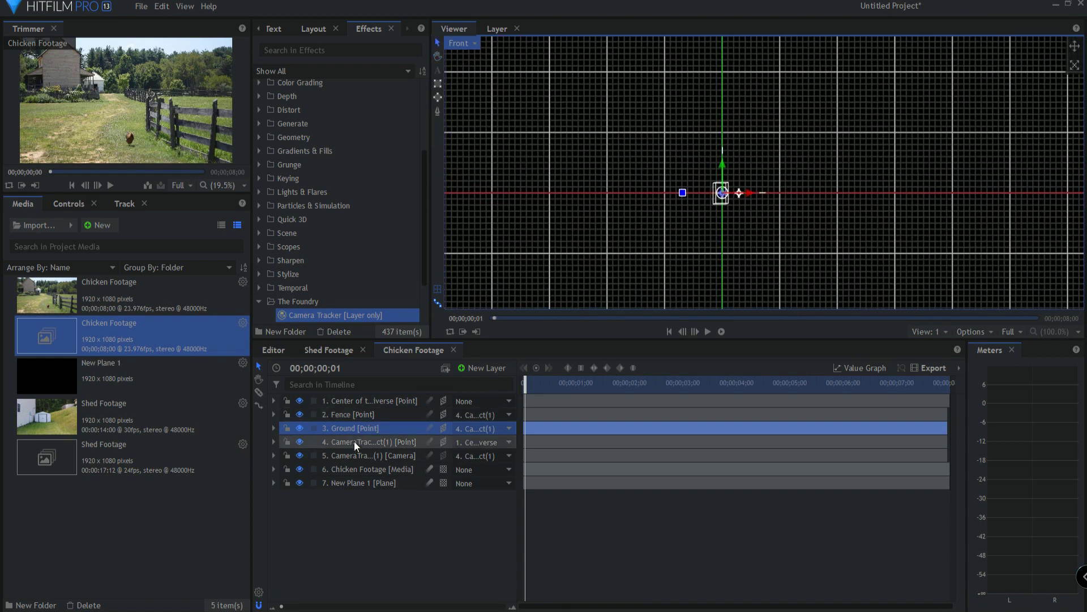
{"action": "left_click", "coordinate": [352, 443]}
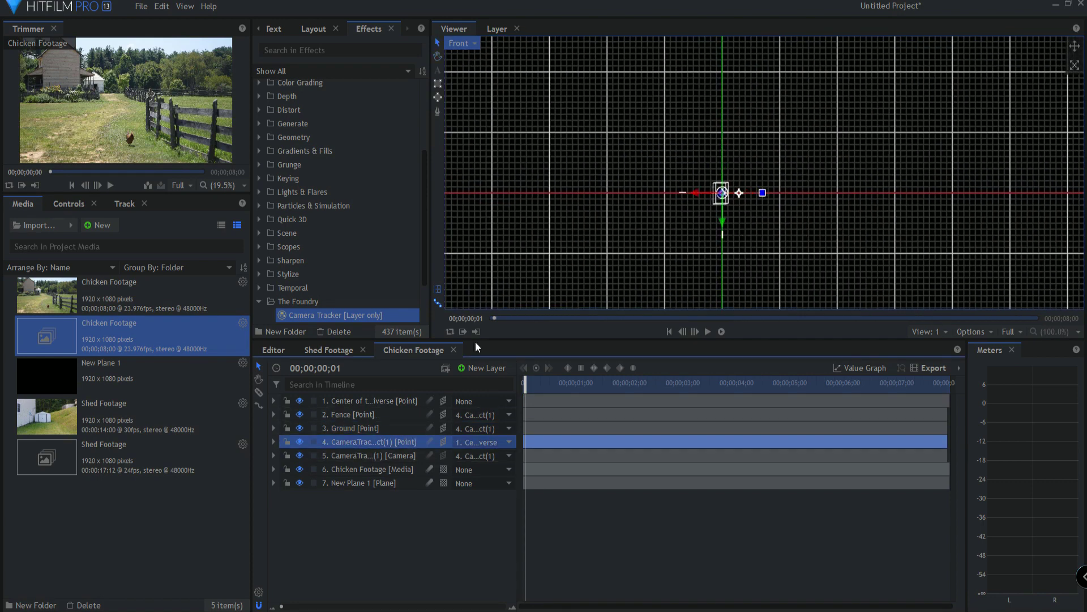
{"action": "left_click", "coordinate": [348, 429]}
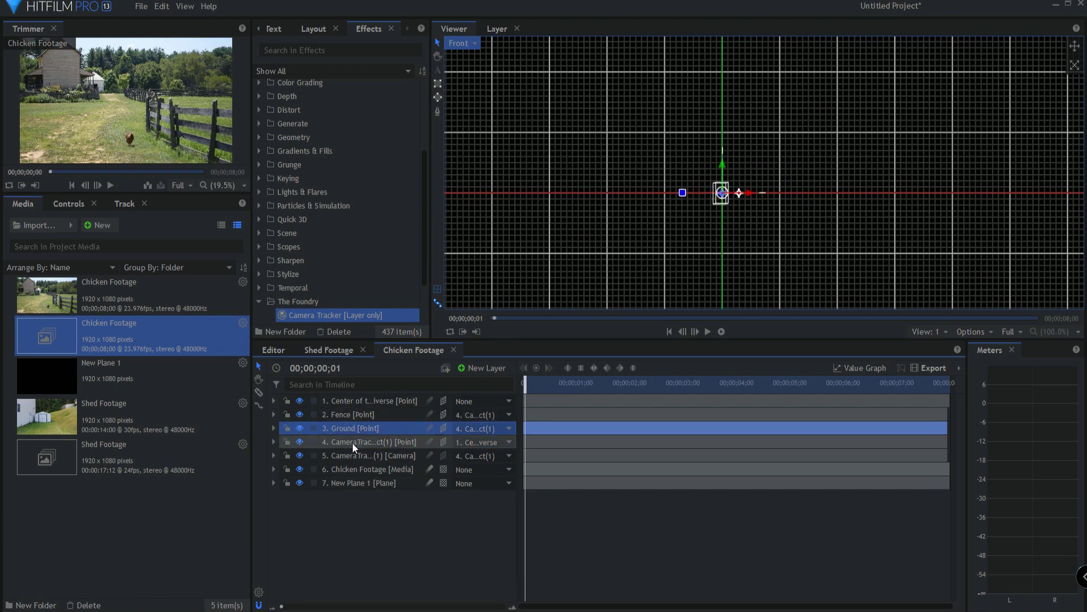
Switch the viewer to Active Camera and scrub the playhead through the clip to check the track
{"action": "left_click", "coordinate": [357, 457]}
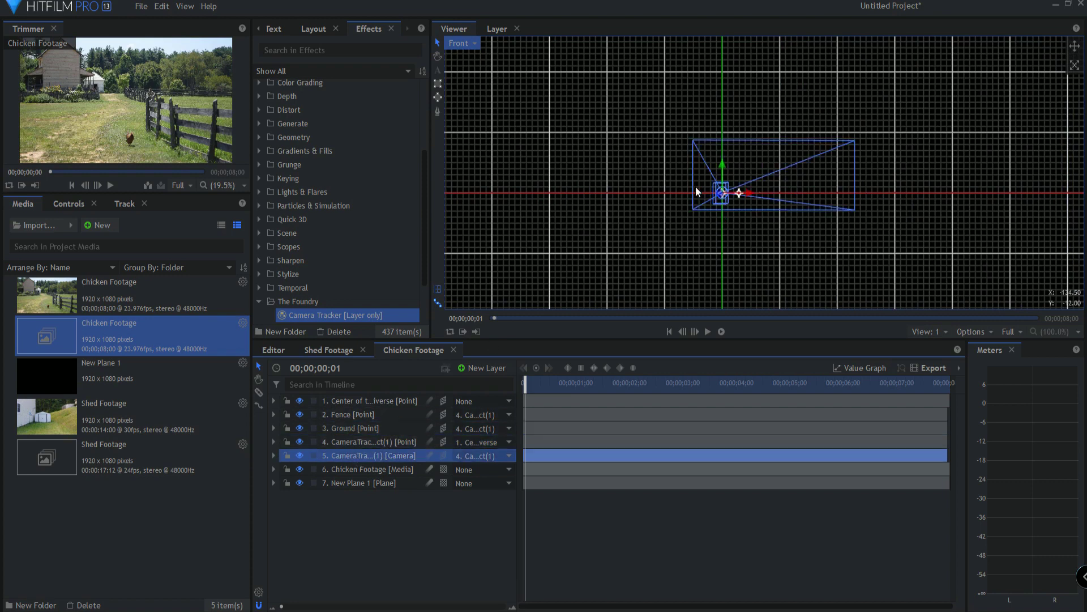
{"action": "left_click", "coordinate": [366, 400]}
{"action": "left_click", "coordinate": [460, 43]}
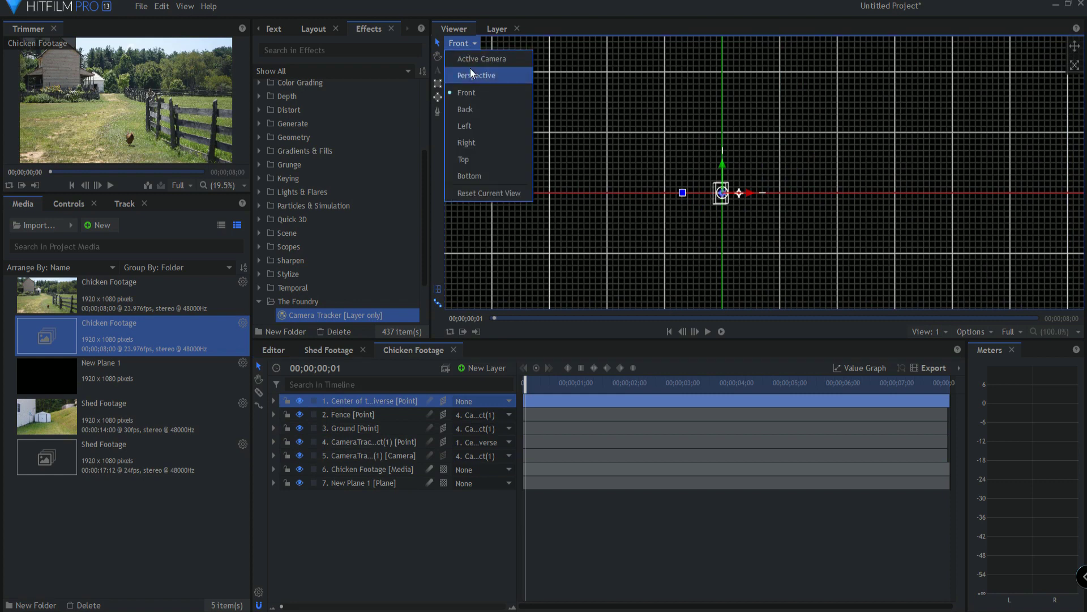
{"action": "left_click", "coordinate": [470, 58]}
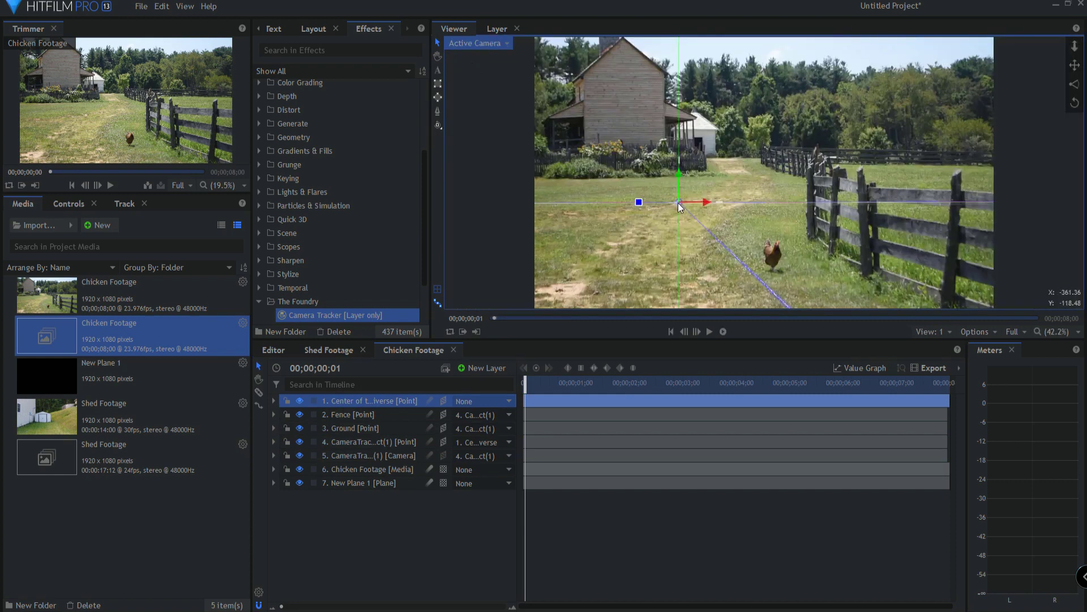
{"action": "mouse_move", "coordinate": [525, 379]}
{"action": "left_mouse_down"}
{"action": "mouse_move", "coordinate": [957, 379]}
{"action": "mouse_move", "coordinate": [523, 384]}
{"action": "left_mouse_up"}
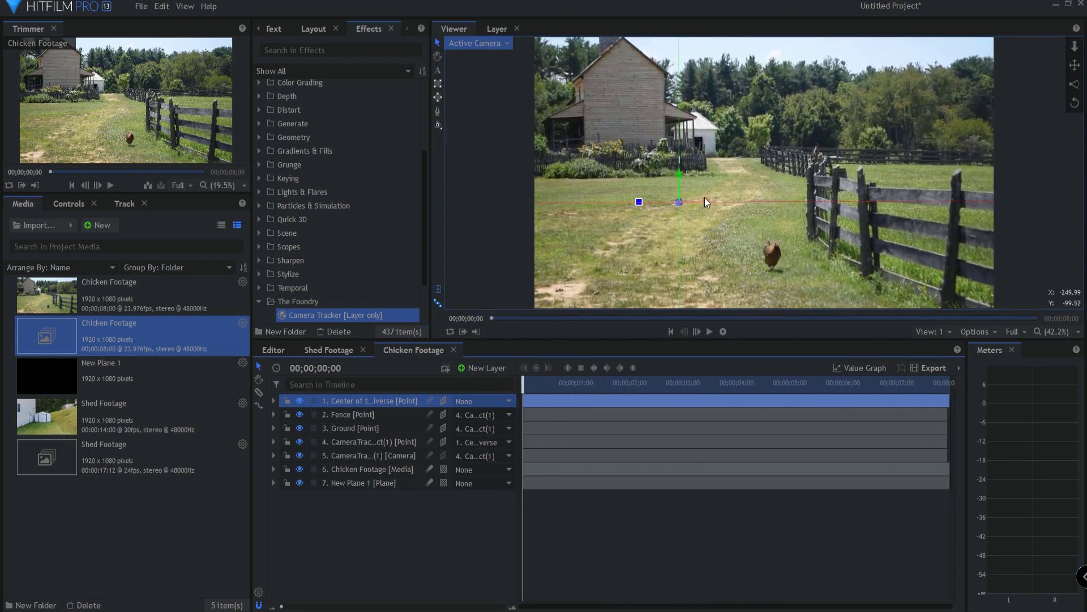
{"action": "left_click_drag", "start_coordinate": [525, 380], "coordinate": [490, 392]}
{"action": "left_click", "coordinate": [355, 454]}
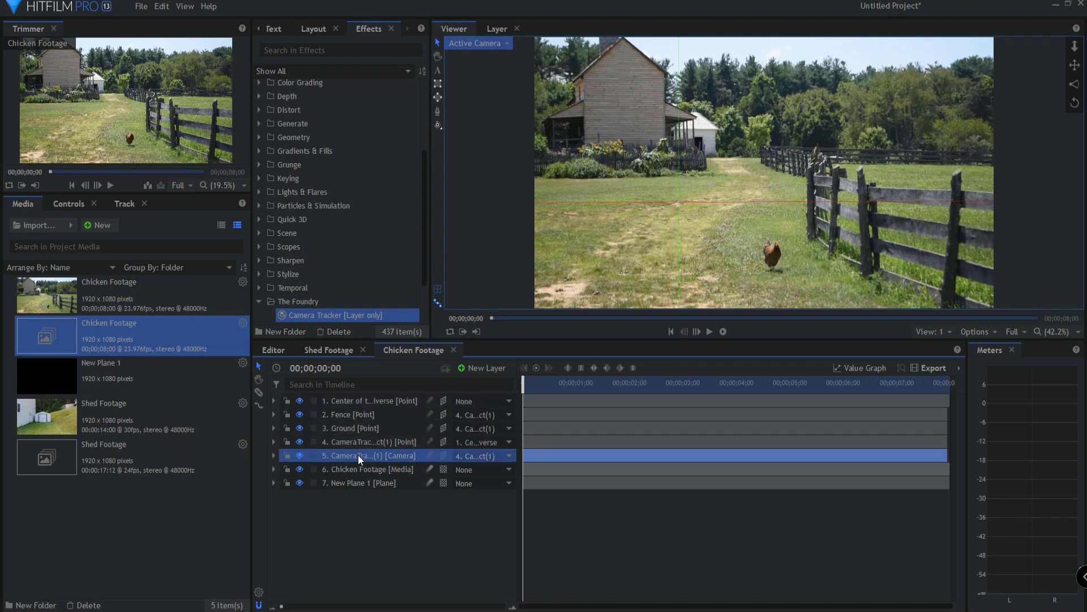
Set the viewer to four views and zoom and pan the Left and Top views to frame the camera
{"action": "left_click", "coordinate": [940, 332]}
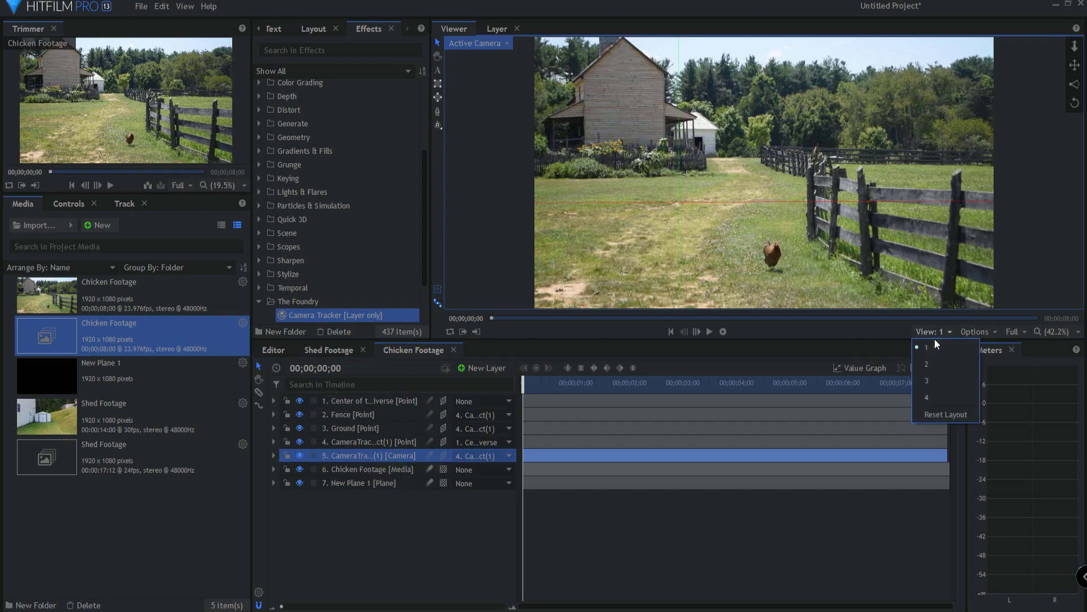
{"action": "left_click", "coordinate": [934, 399]}
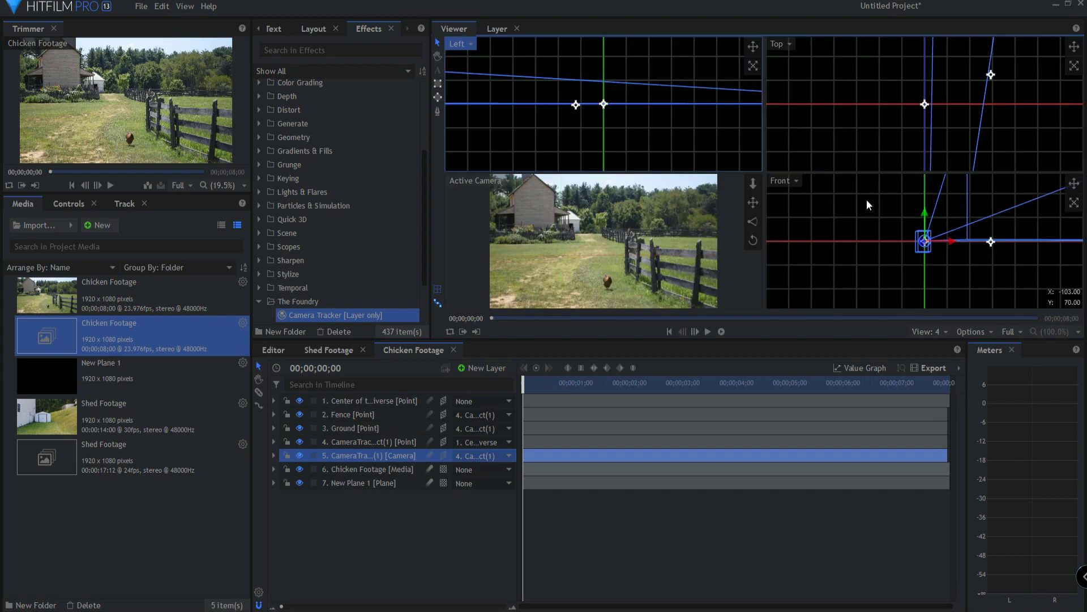
{"action": "scroll", "coordinate": [636, 62], "scroll_direction": "down", "scroll_amount": 5}
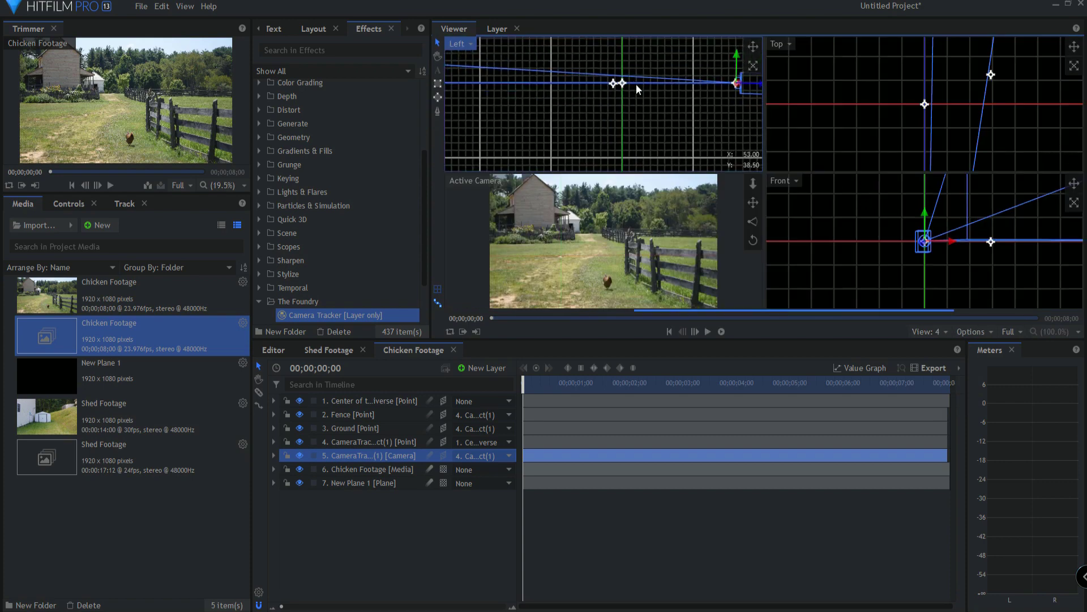
{"action": "left_click_drag", "start_coordinate": [684, 107], "coordinate": [606, 118]}
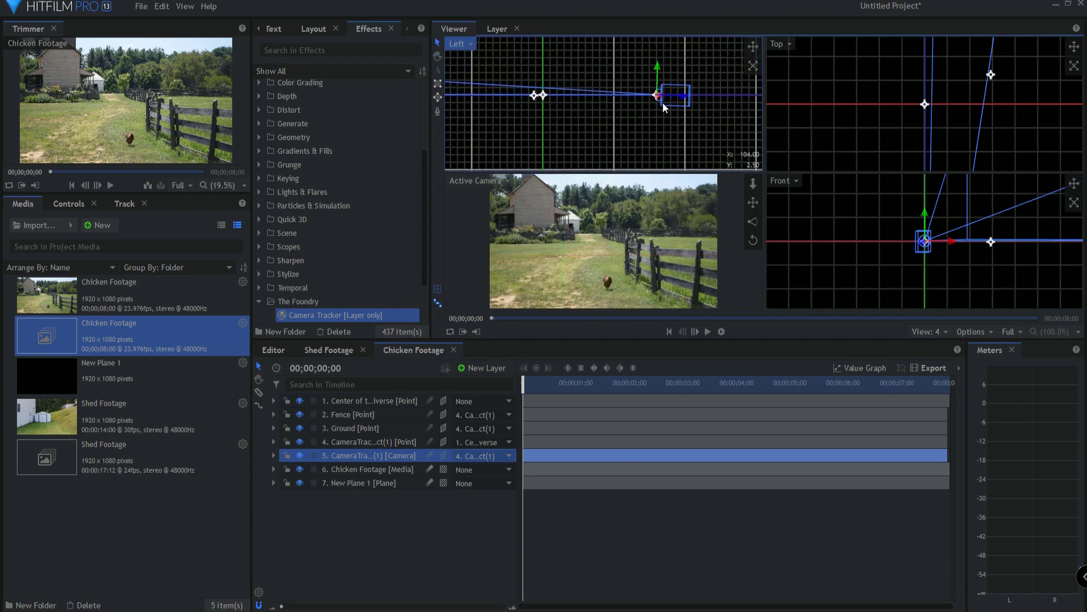
{"action": "scroll", "coordinate": [930, 109], "scroll_direction": "down", "scroll_amount": 5}
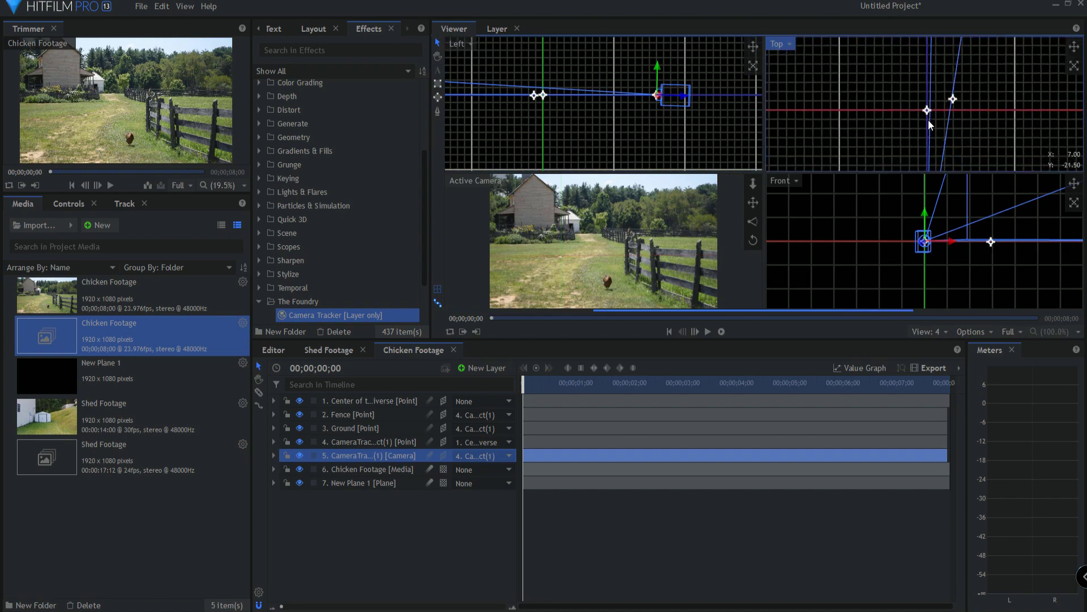
{"action": "left_click_drag", "start_coordinate": [972, 134], "coordinate": [966, 73]}
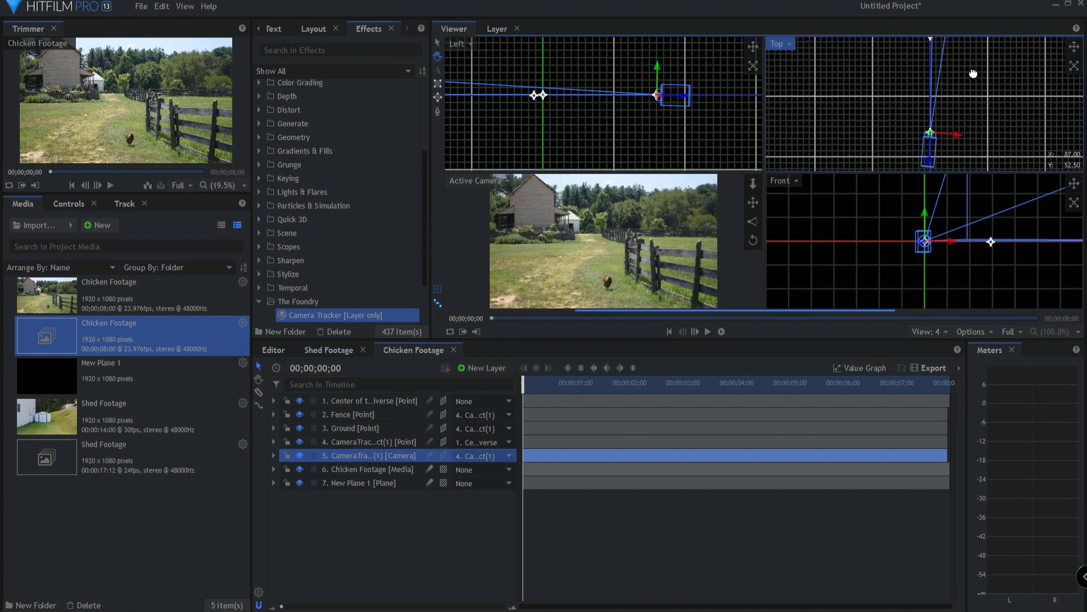
{"action": "left_click", "coordinate": [935, 240]}
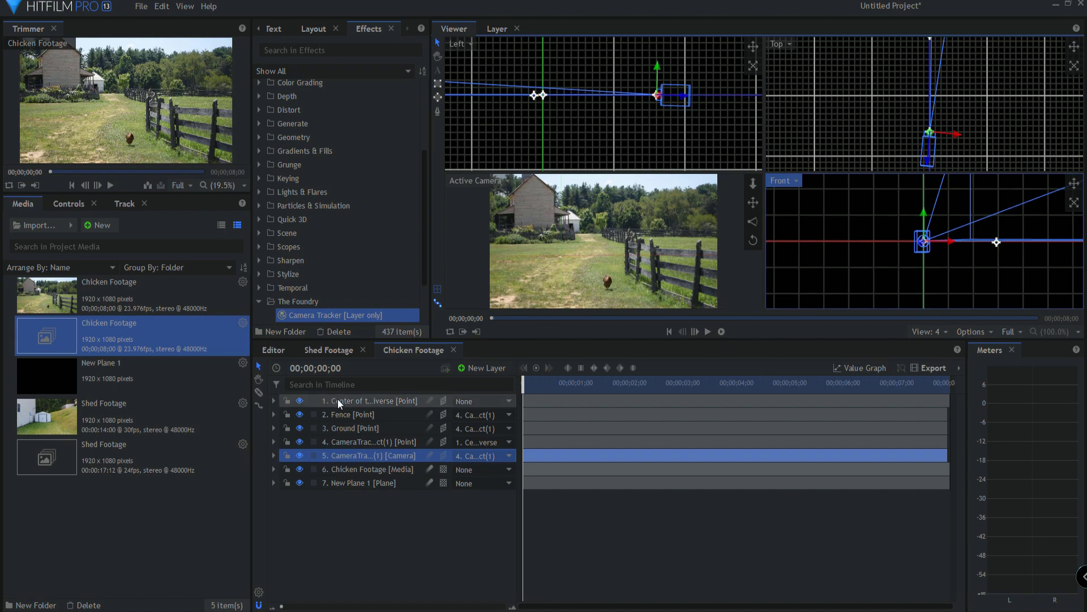
{"action": "left_click", "coordinate": [274, 400]}
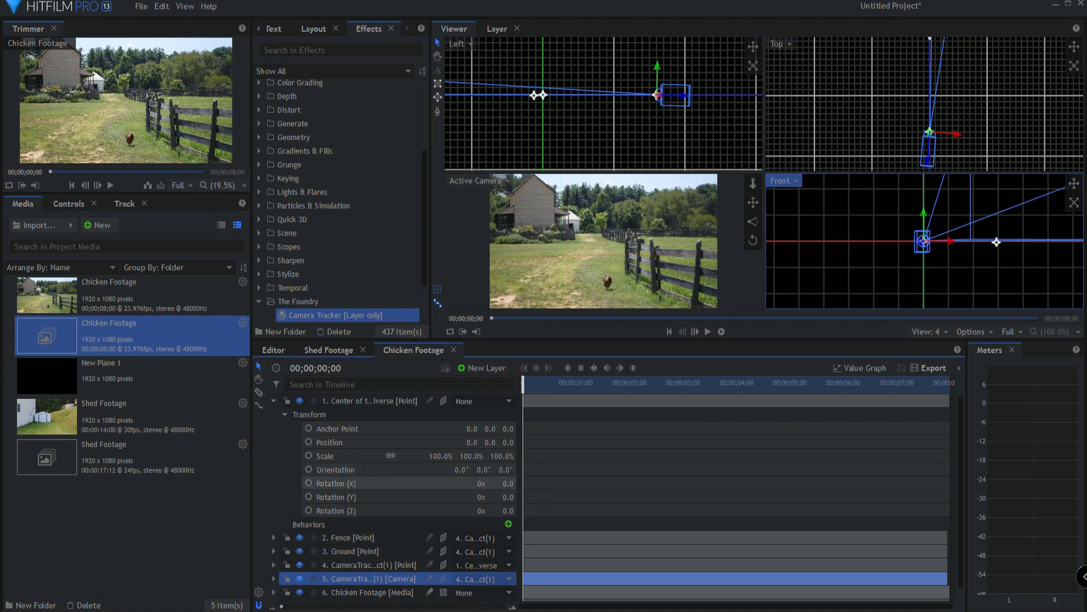
Rotate Center of the Universe to X 2.0, Y -5.5, Z 0, then return to a single Active Camera view
{"action": "left_click_drag", "start_coordinate": [508, 483], "coordinate": [510, 483]}
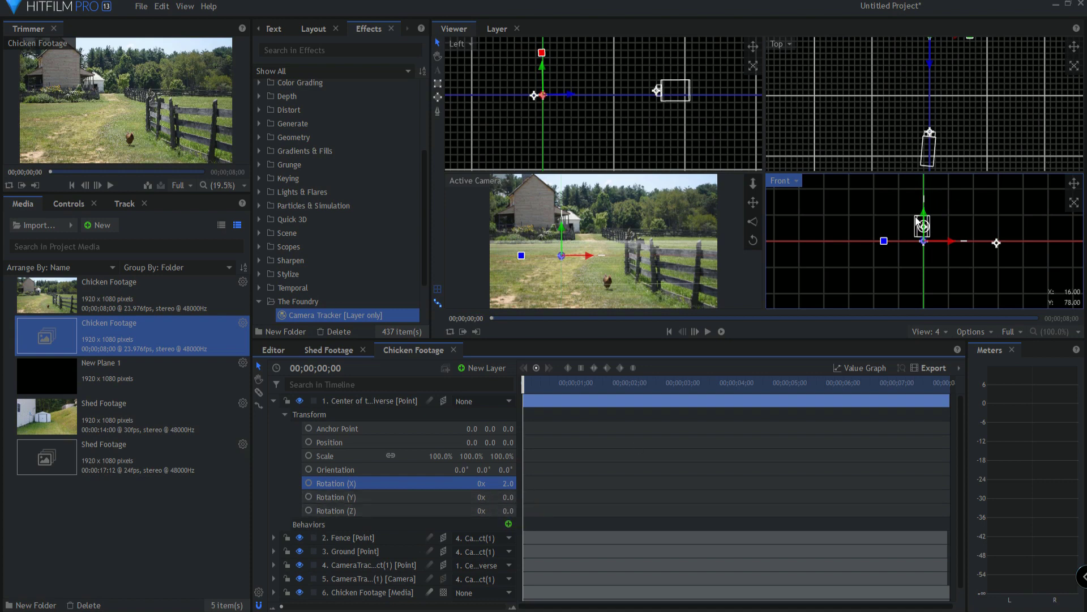
{"action": "left_click_drag", "start_coordinate": [508, 497], "coordinate": [488, 497]}
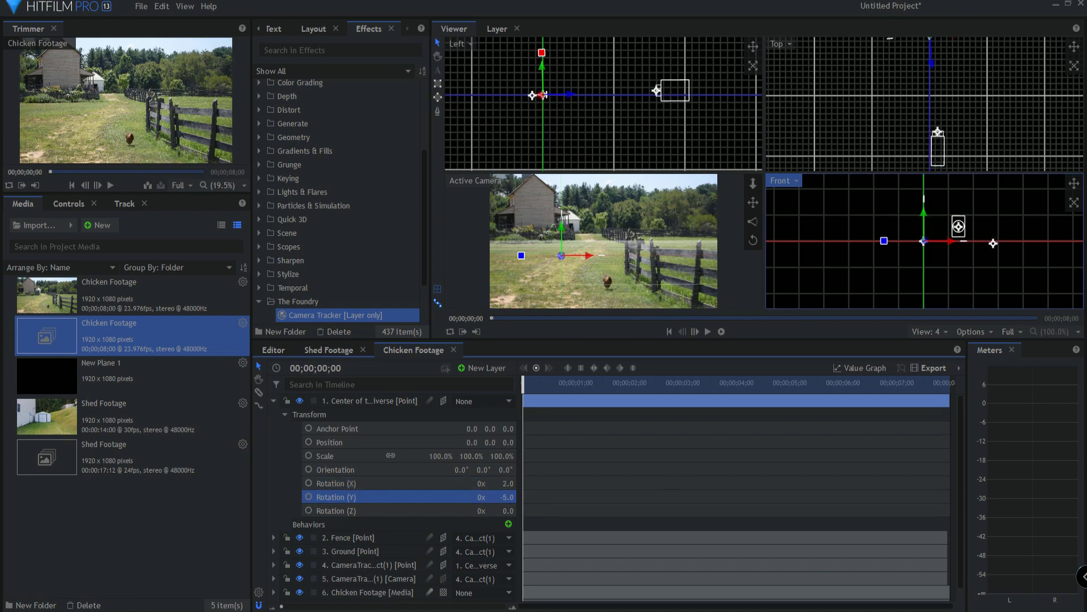
{"action": "left_click", "coordinate": [509, 497]}
{"action": "type", "text": "-5.5"}
{"action": "key", "text": "Return"}
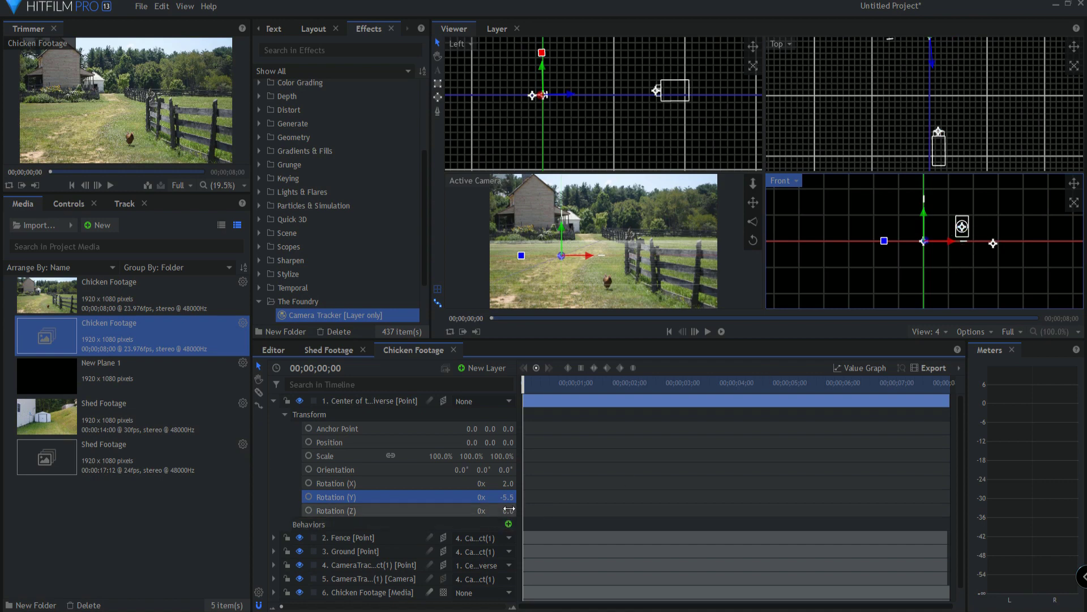
{"action": "left_click_drag", "start_coordinate": [506, 512], "coordinate": [514, 514]}
{"action": "type", "text": "0"}
{"action": "key", "text": "Return"}
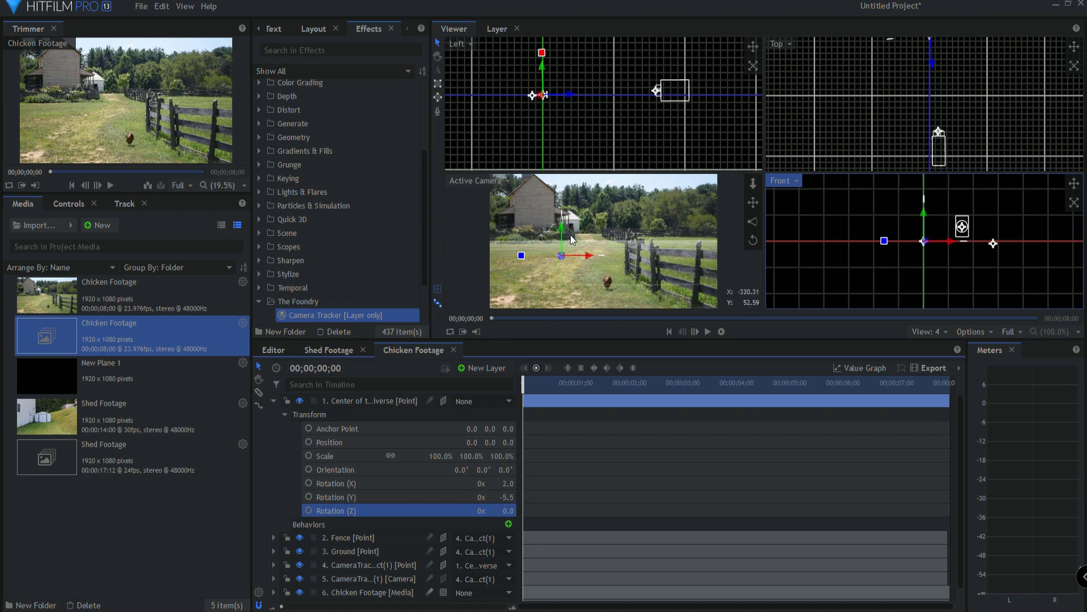
{"action": "left_click", "coordinate": [931, 332]}
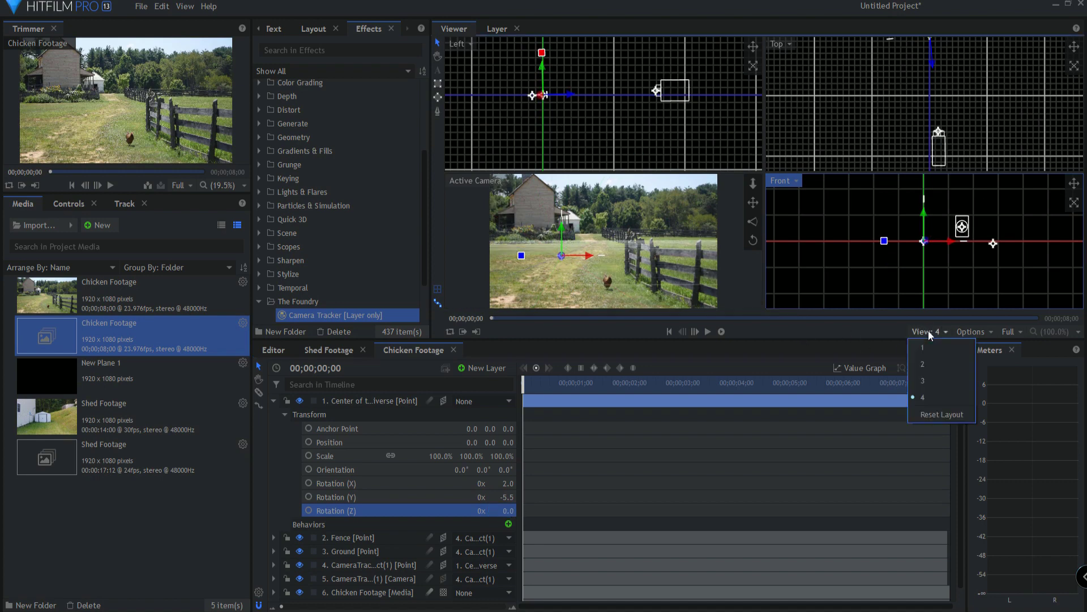
{"action": "left_click", "coordinate": [930, 342]}
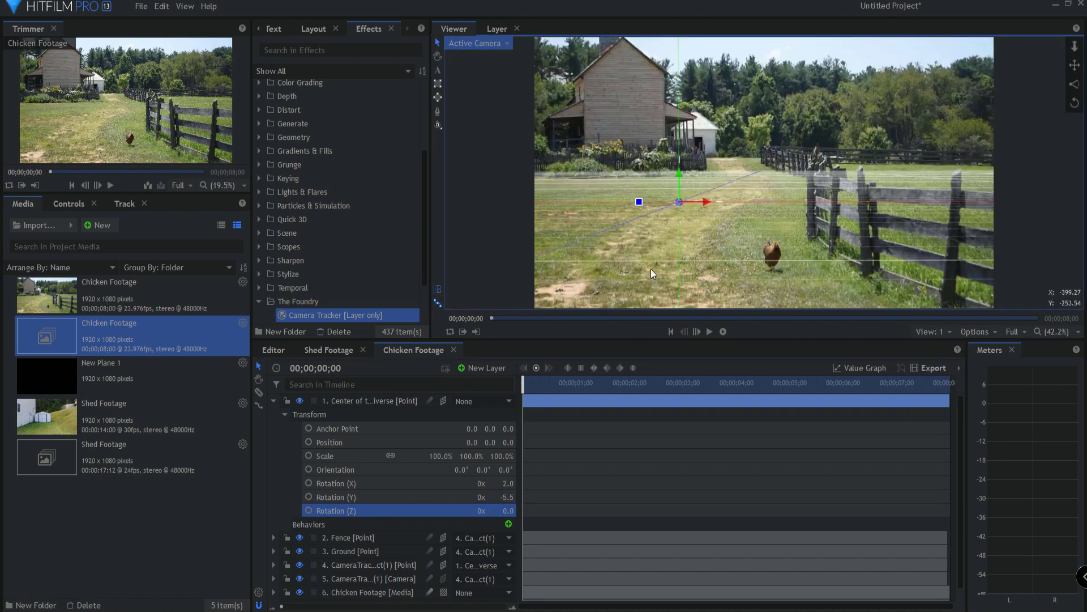
Scrub through the footage and collapse the first layer so all seven layers show
{"action": "left_click_drag", "start_coordinate": [552, 390], "coordinate": [524, 399]}
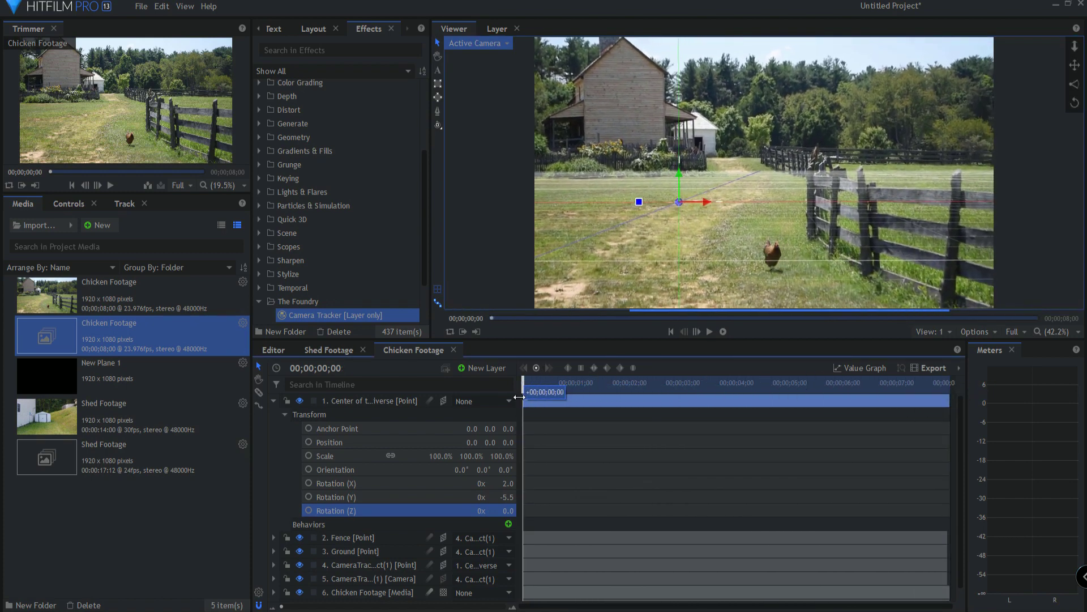
{"action": "left_click", "coordinate": [273, 399]}
{"action": "left_click", "coordinate": [362, 532]}
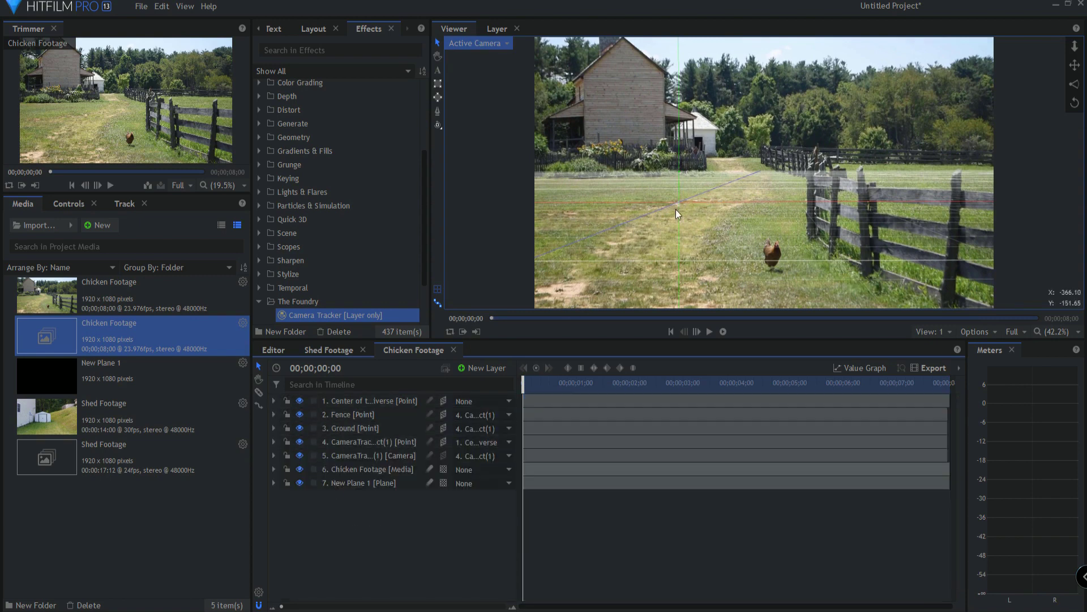
{"action": "mouse_move", "coordinate": [524, 385]}
{"action": "left_mouse_down"}
{"action": "mouse_move", "coordinate": [923, 393]}
{"action": "mouse_move", "coordinate": [953, 404]}
{"action": "mouse_move", "coordinate": [515, 383]}
{"action": "left_mouse_up"}
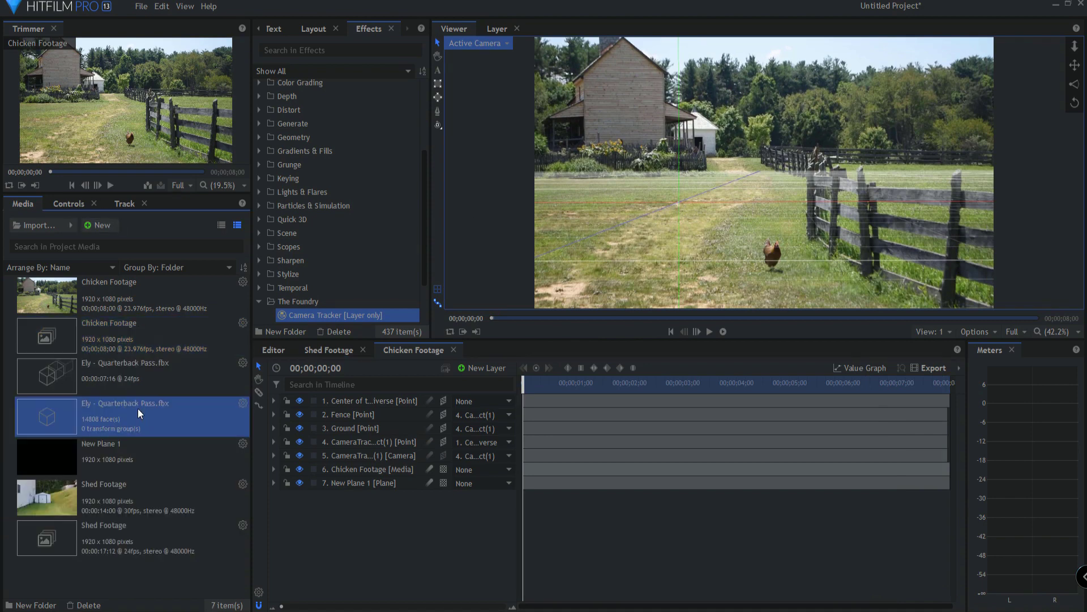
Add the Ely - Quarterback Pass.fbx model to the timeline and view it from the Front
{"action": "left_click_drag", "start_coordinate": [254, 441], "coordinate": [382, 465]}
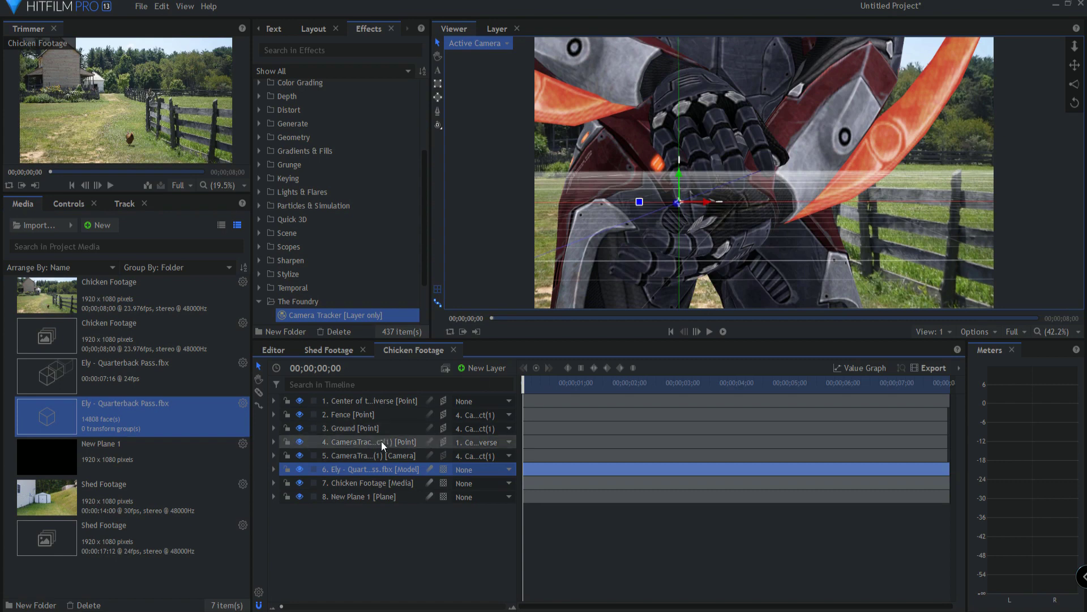
{"action": "left_click", "coordinate": [491, 44]}
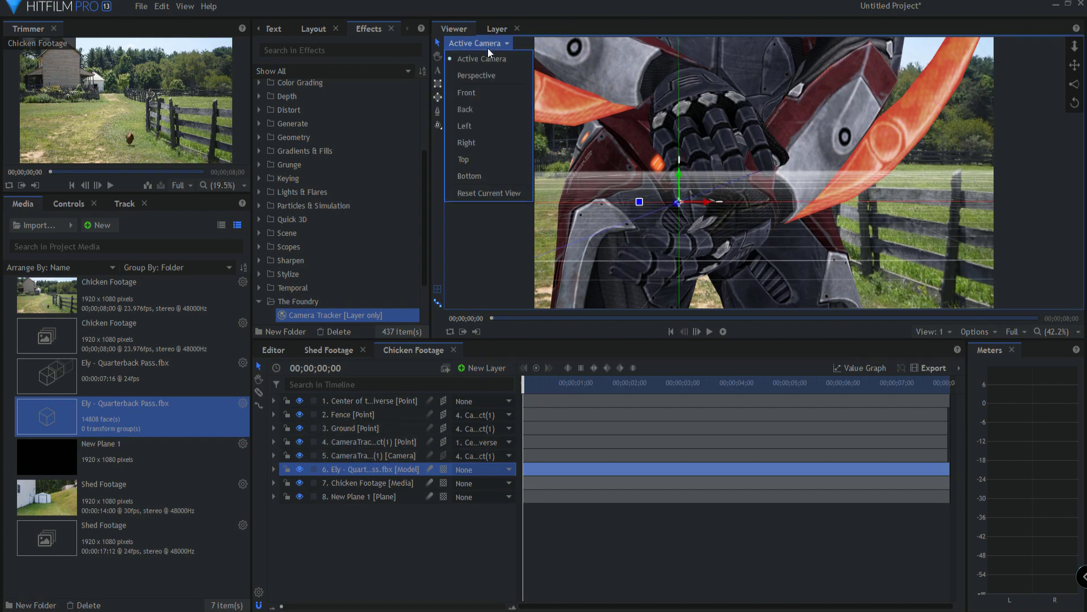
{"action": "left_click", "coordinate": [477, 94]}
Set the model's World Transform Anchor Point Y to -390 and return to the Active Camera view
{"action": "scroll", "coordinate": [731, 197], "scroll_direction": "up", "scroll_amount": 5}
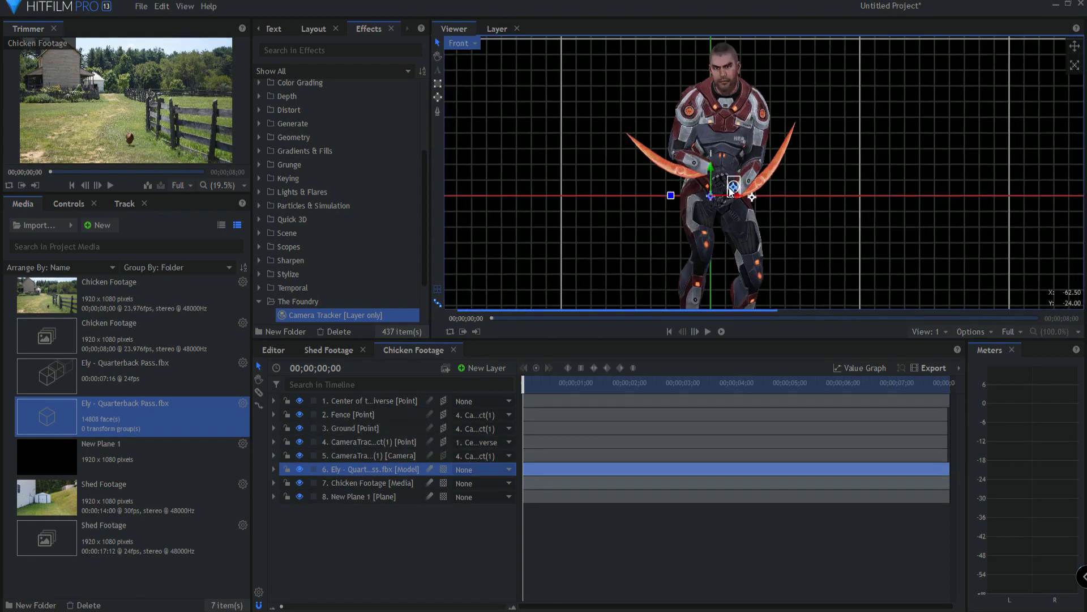
{"action": "left_click", "coordinate": [273, 469]}
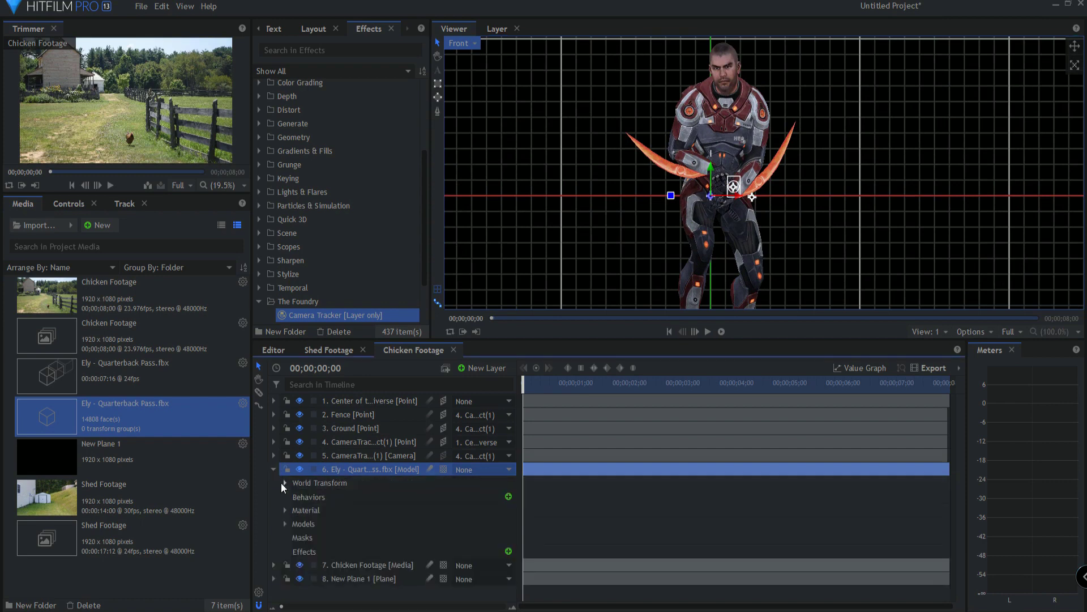
{"action": "left_click", "coordinate": [284, 483]}
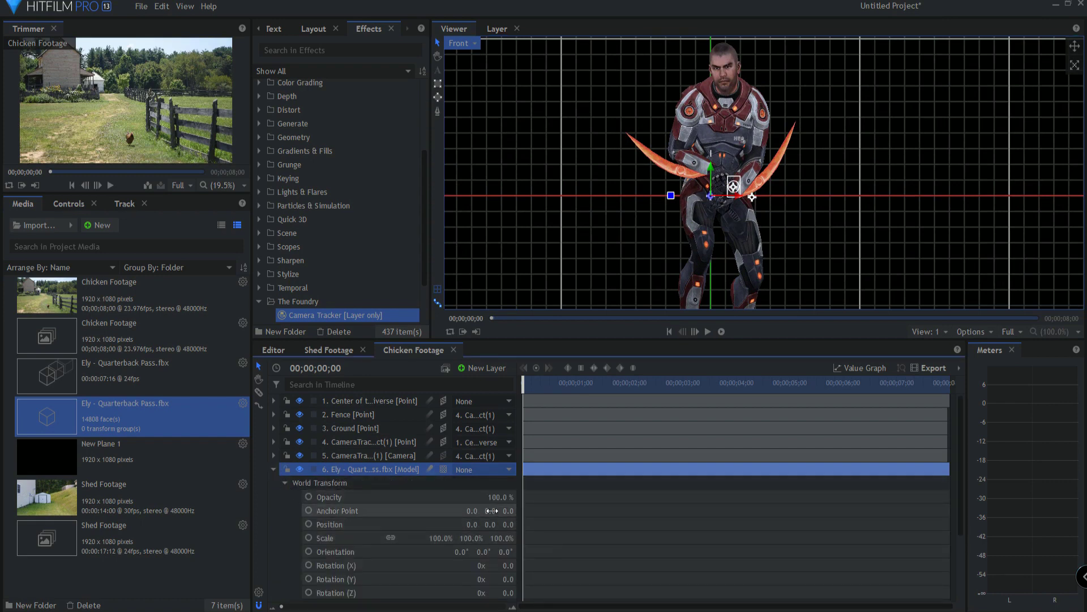
{"action": "left_click_drag", "start_coordinate": [489, 510], "coordinate": [467, 510]}
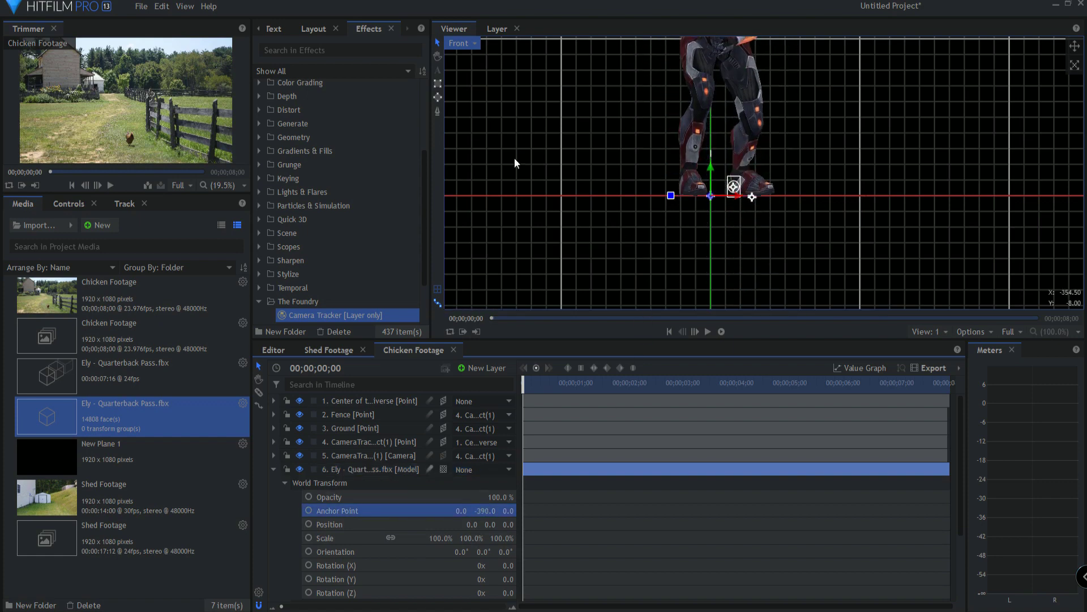
{"action": "left_click", "coordinate": [463, 45]}
{"action": "left_click", "coordinate": [466, 57]}
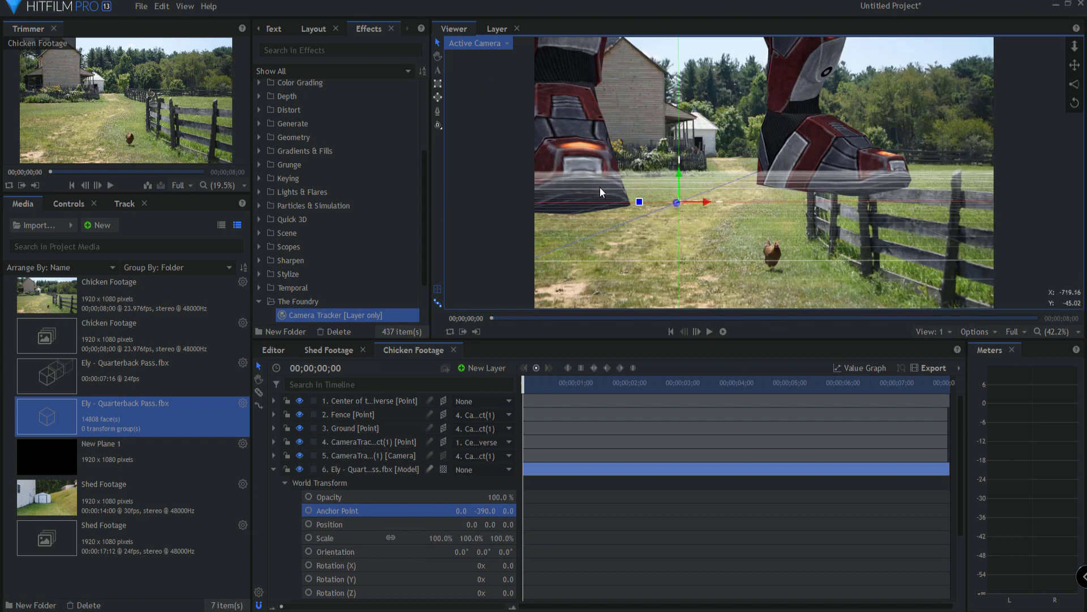
Scale the Ely model to 5%, apply the Quarterback Pass animation to Models > Ely > Animations, and play
{"action": "left_click_drag", "start_coordinate": [444, 537], "coordinate": [371, 538]}
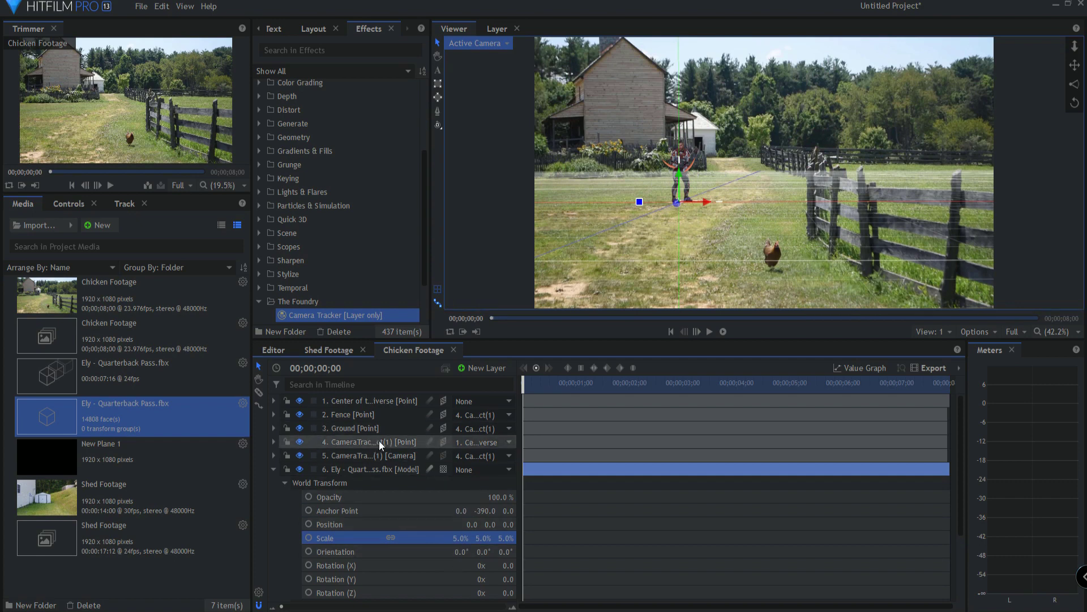
{"action": "left_click", "coordinate": [285, 482]}
{"action": "left_click", "coordinate": [285, 524]}
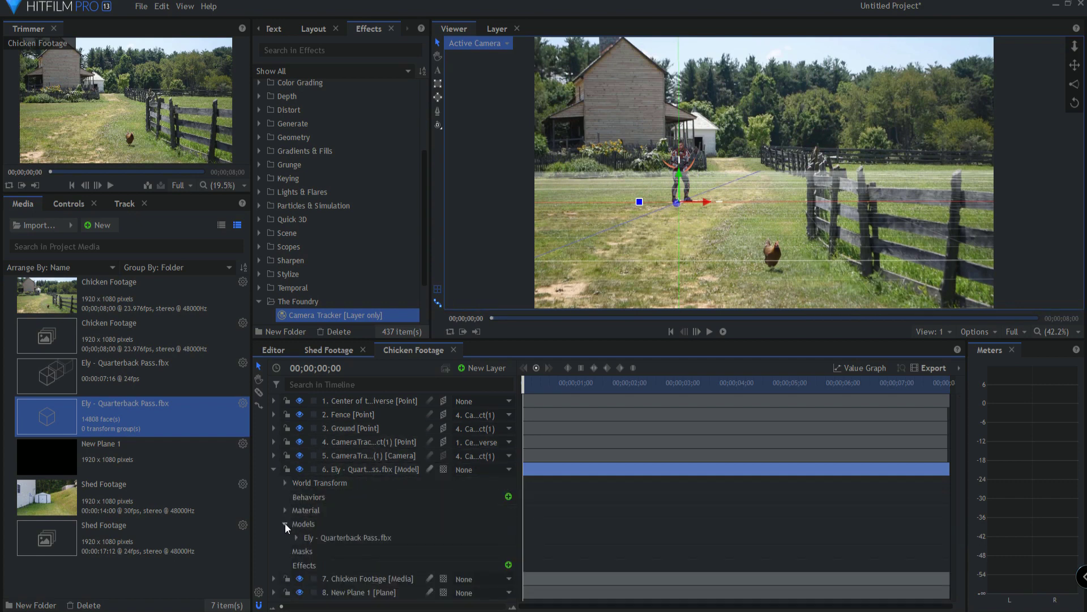
{"action": "left_click", "coordinate": [296, 537]}
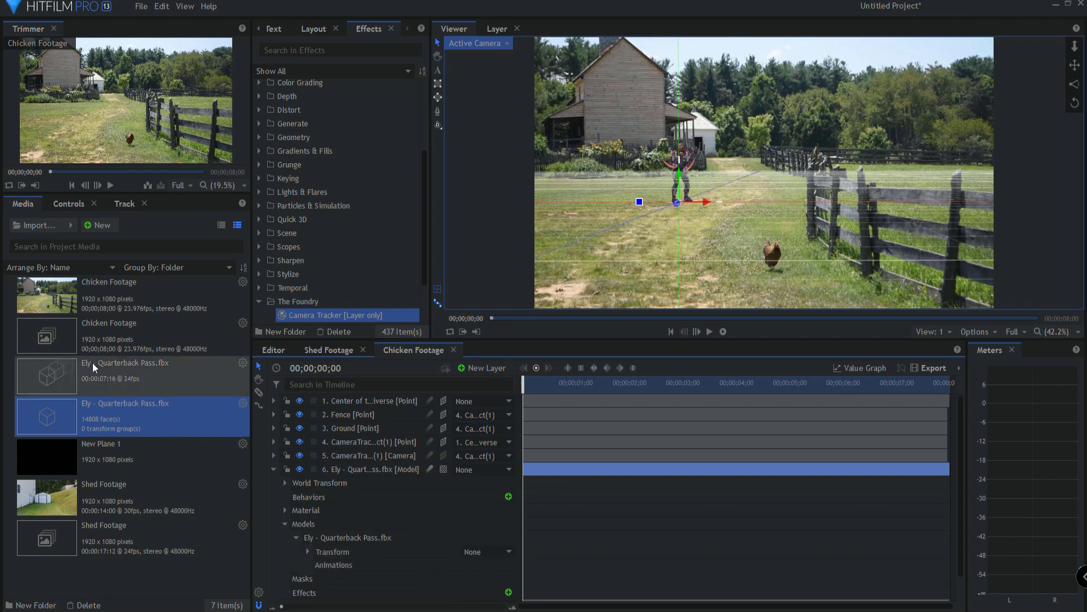
{"action": "left_click_drag", "start_coordinate": [93, 362], "coordinate": [339, 563]}
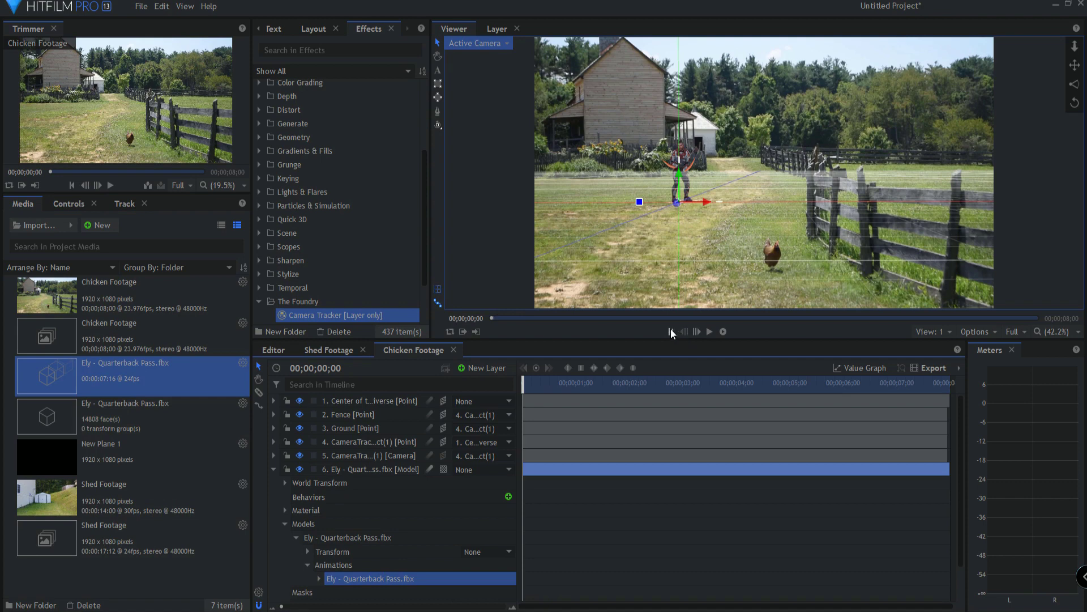
{"action": "left_click", "coordinate": [711, 332]}
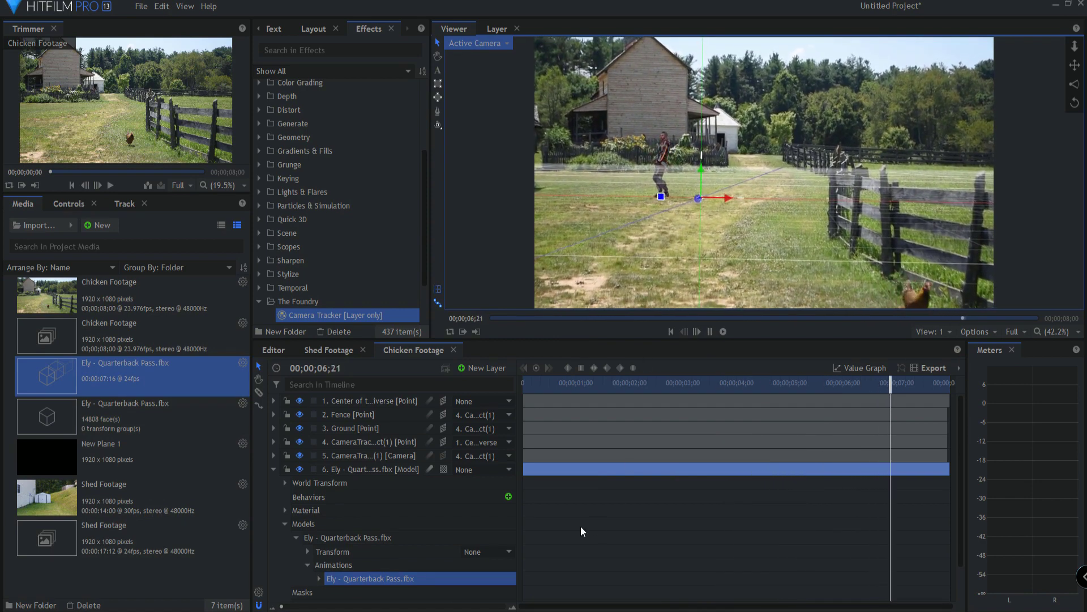
{"action": "left_click", "coordinate": [273, 469]}
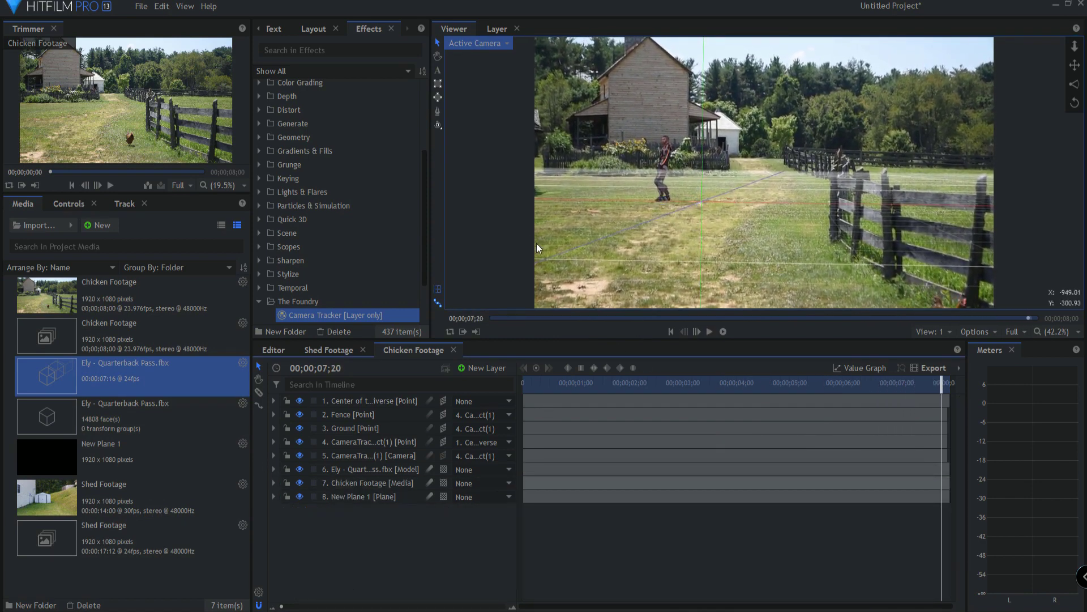
Hide the tracker overlays, enlarge the viewer, and play the composite from the first frame
{"action": "left_click", "coordinate": [438, 289]}
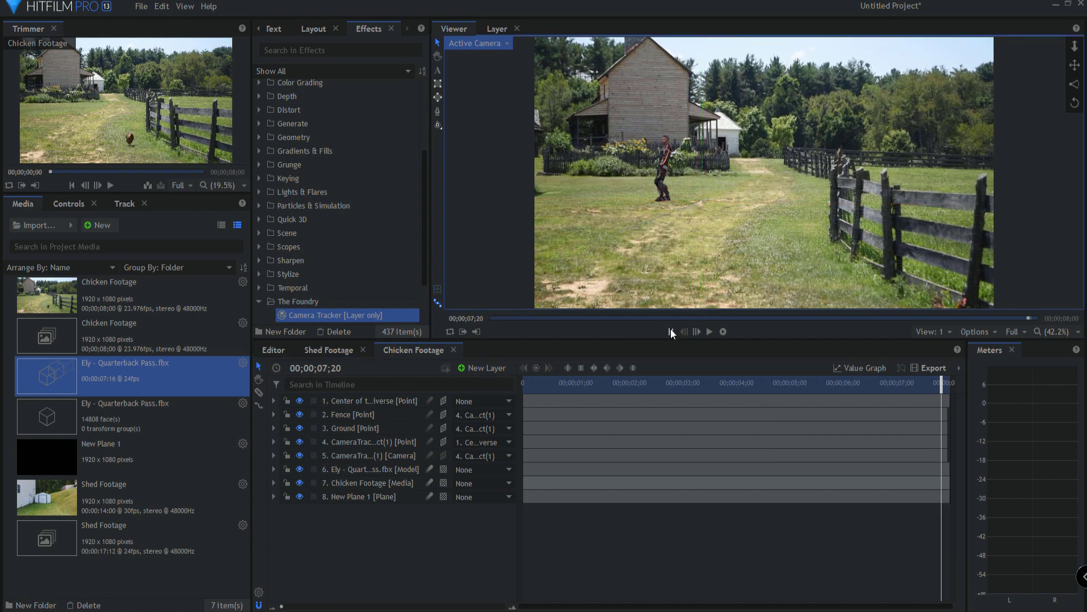
{"action": "left_click", "coordinate": [672, 332]}
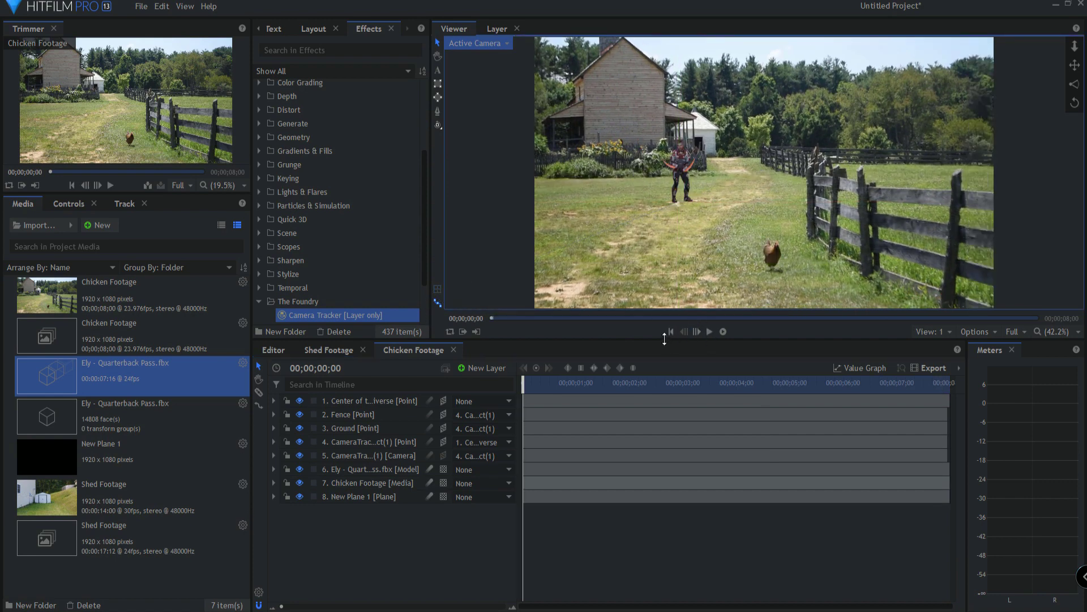
{"action": "left_click_drag", "start_coordinate": [664, 339], "coordinate": [665, 429]}
{"action": "left_click", "coordinate": [709, 421]}
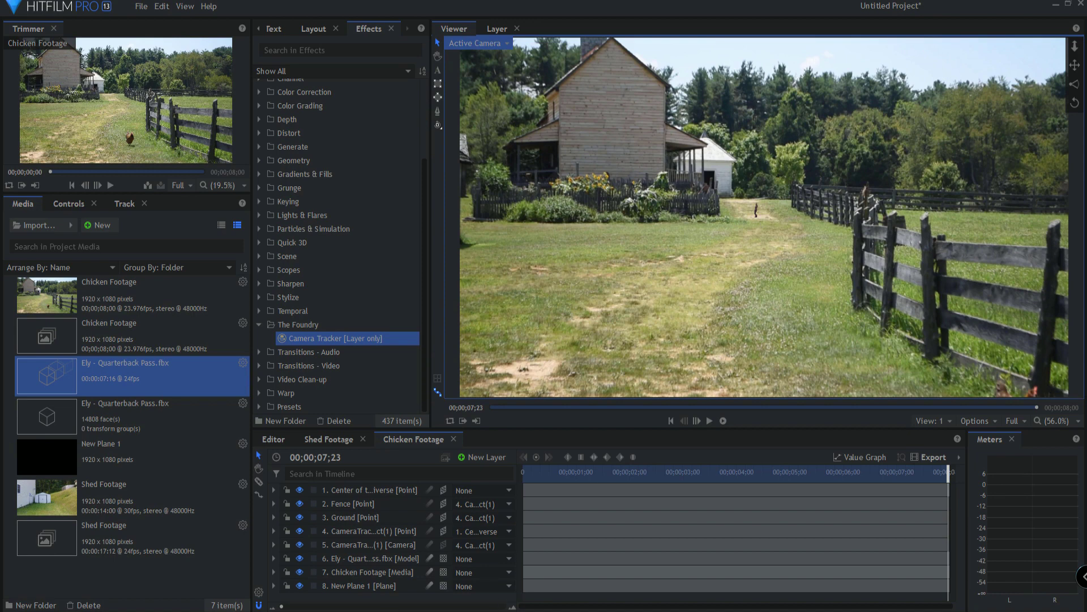
Extend the Fence, Ground and Camera Tracker layers' out-points to the composition end
{"action": "left_click_drag", "start_coordinate": [281, 607], "coordinate": [460, 606]}
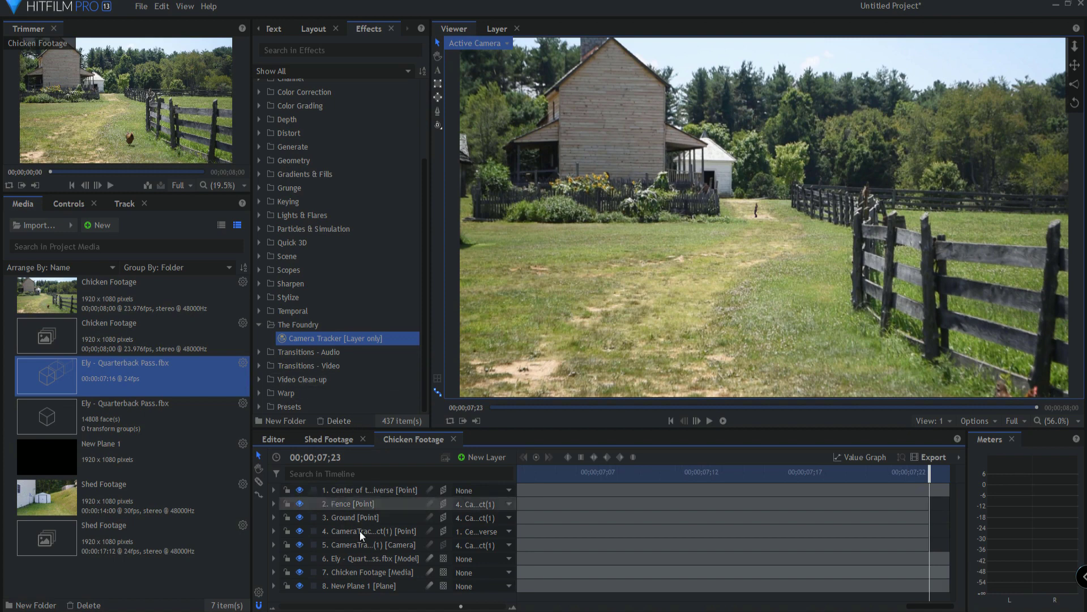
{"action": "left_click", "coordinate": [379, 503]}
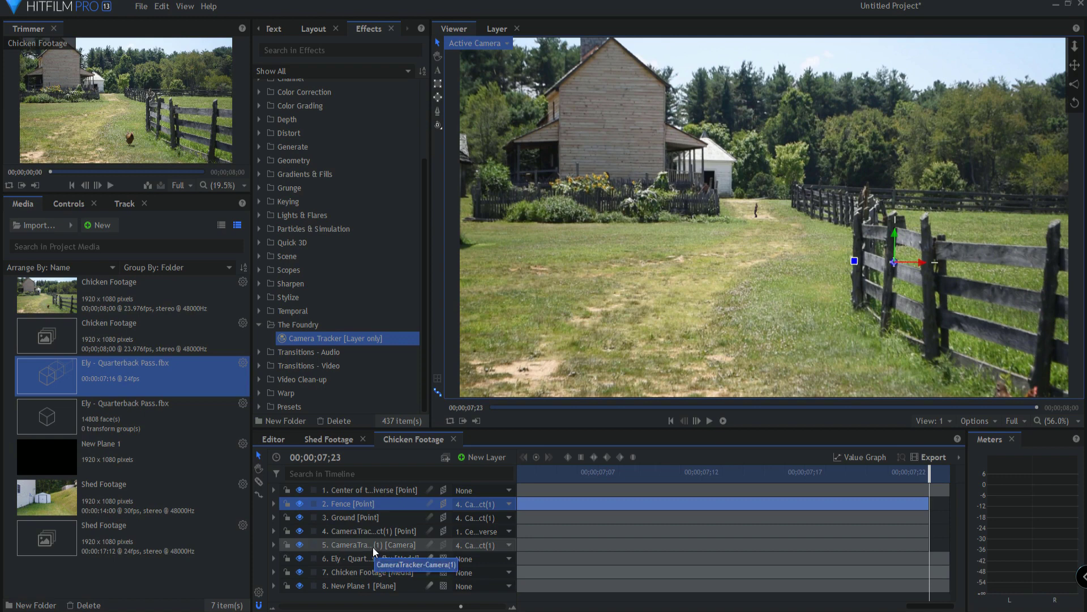
{"action": "left_click", "coordinate": [372, 546], "text": "shift"}
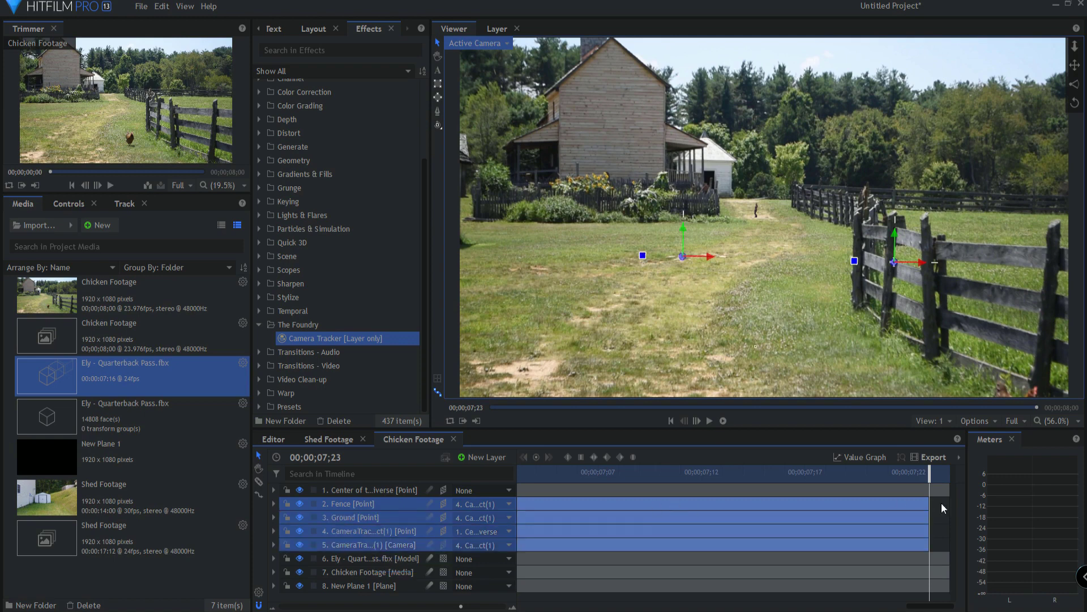
{"action": "left_click_drag", "start_coordinate": [927, 504], "coordinate": [942, 507]}
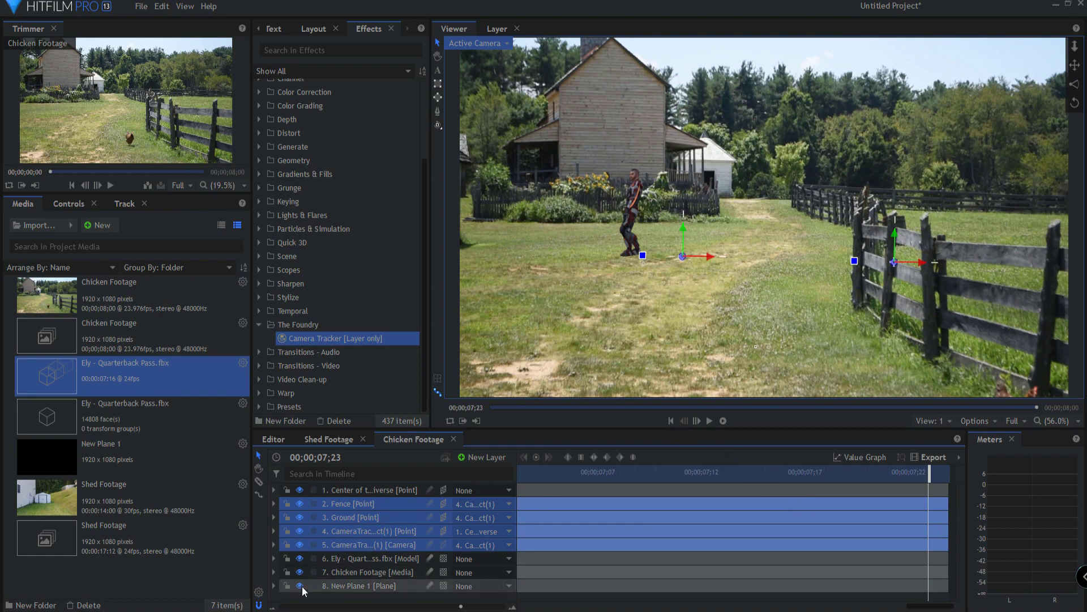
Deselect the tracker layers and return the playhead to the first frame
{"action": "left_click", "coordinate": [321, 597]}
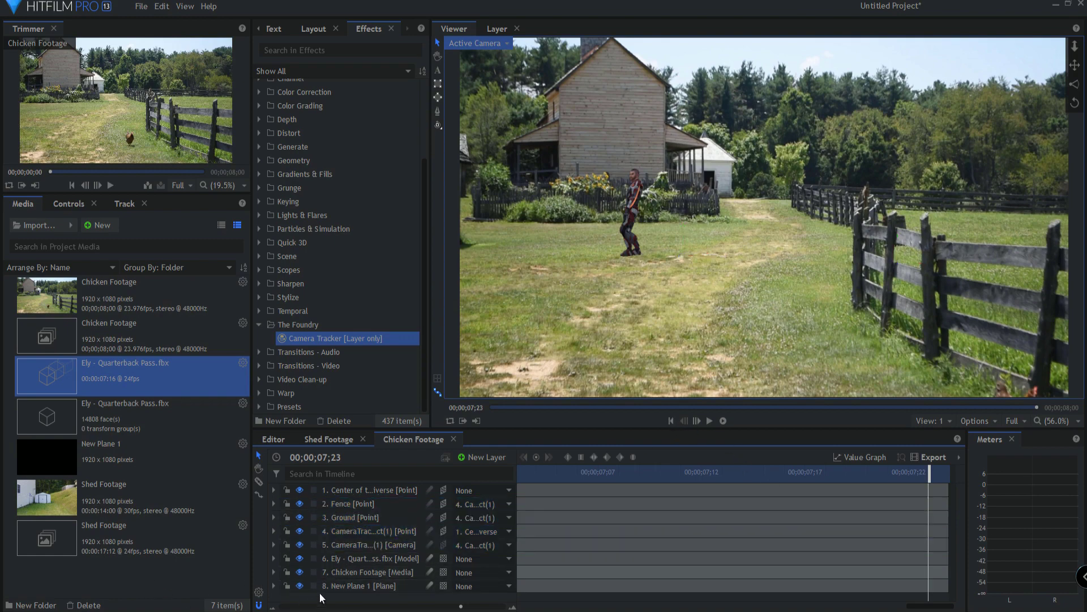
{"action": "left_click", "coordinate": [671, 420]}
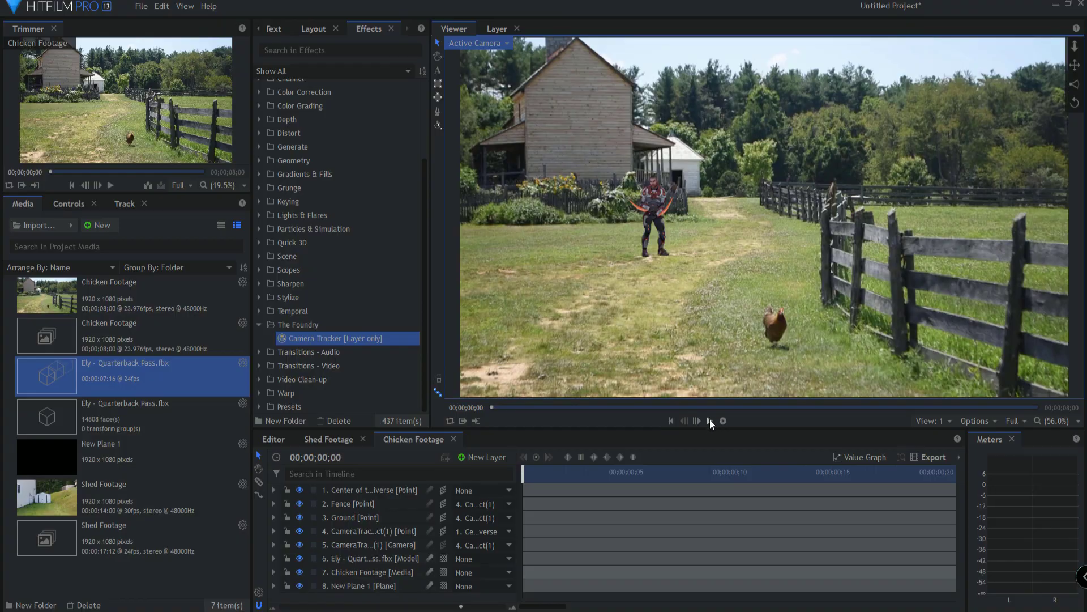